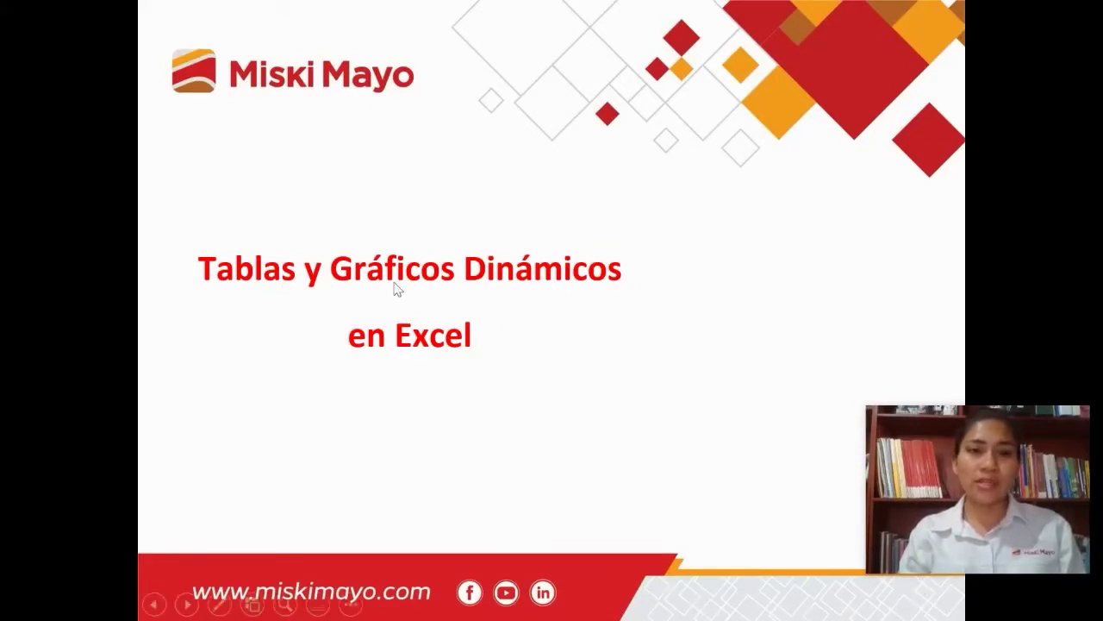
Step: Advance the slideshow through Introducción and Objetivos to Crear una Tabla Dinámica, then exit
{"action": "left_click", "coordinate": [435, 354]}
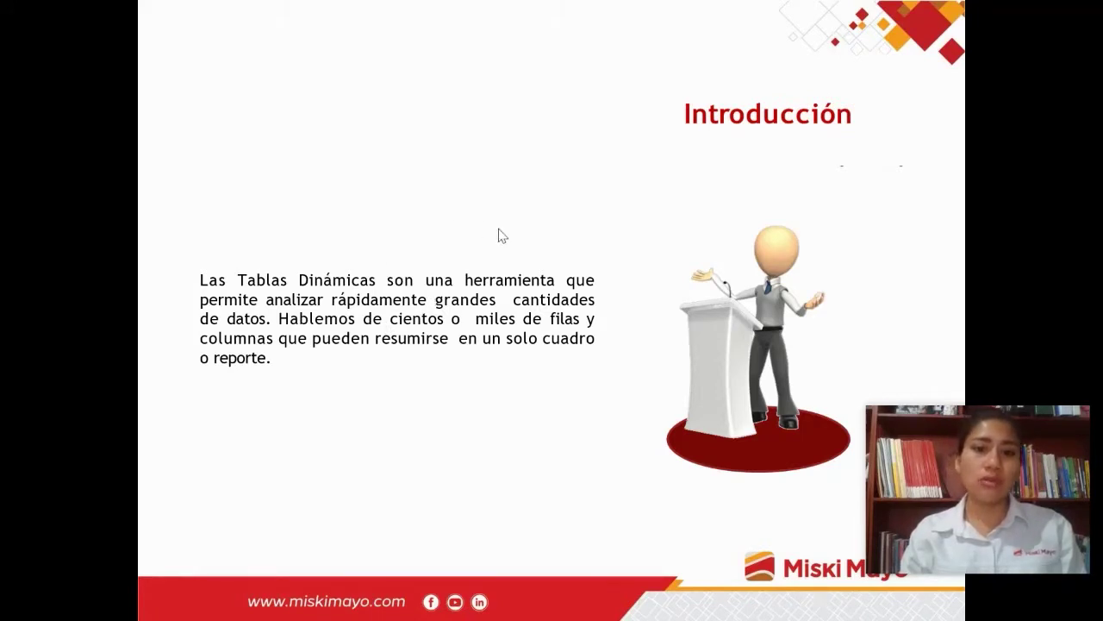
{"action": "left_click", "coordinate": [391, 186]}
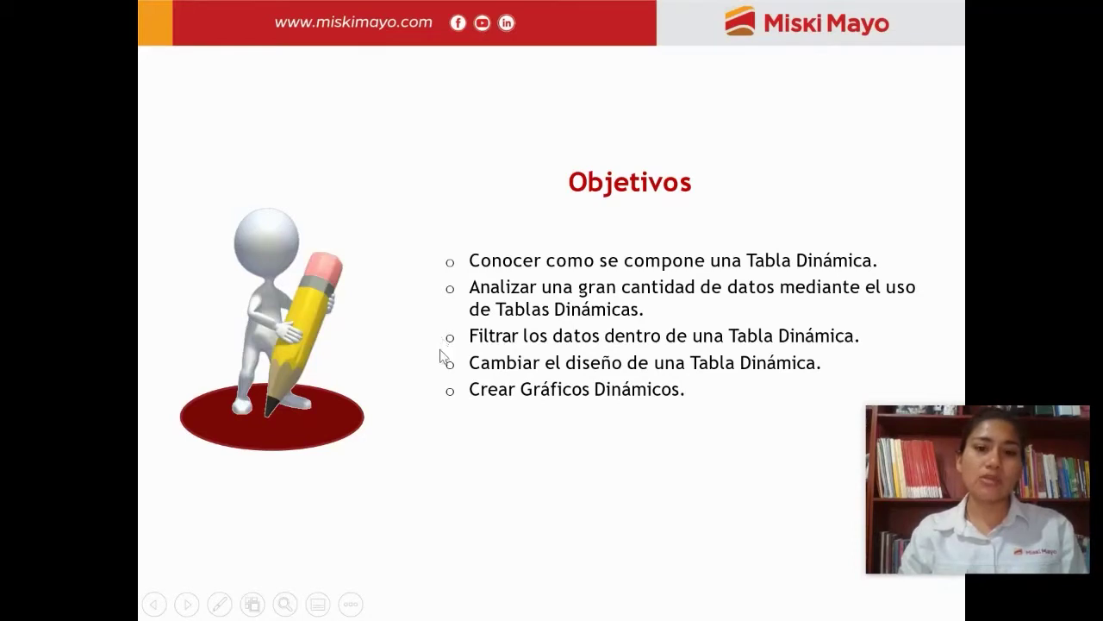
{"action": "left_click", "coordinate": [439, 403]}
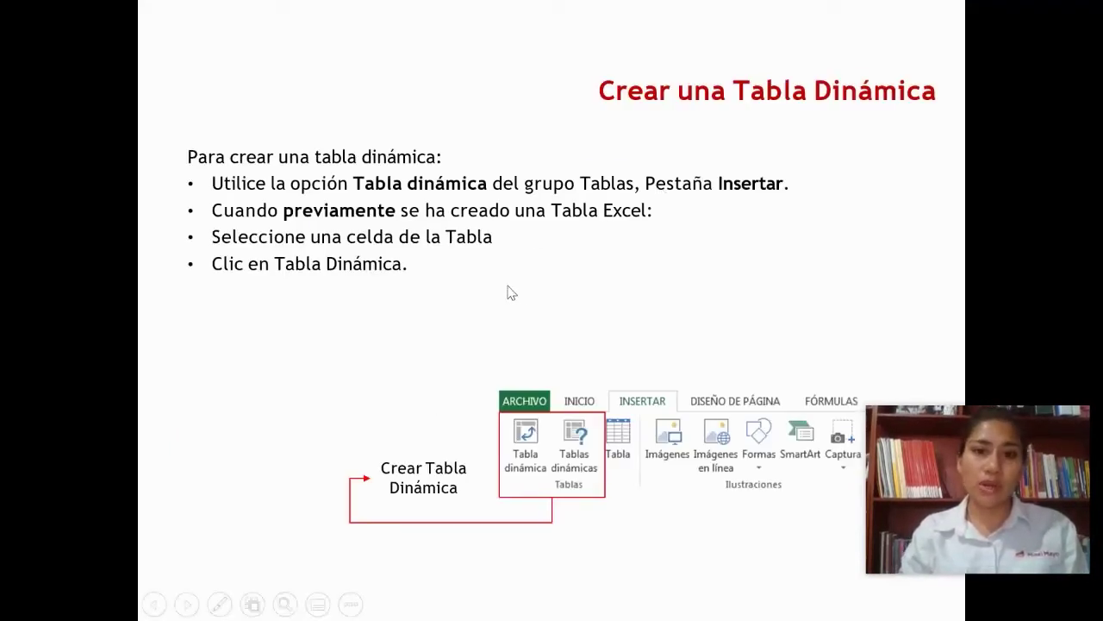
{"action": "key", "text": "Escape"}
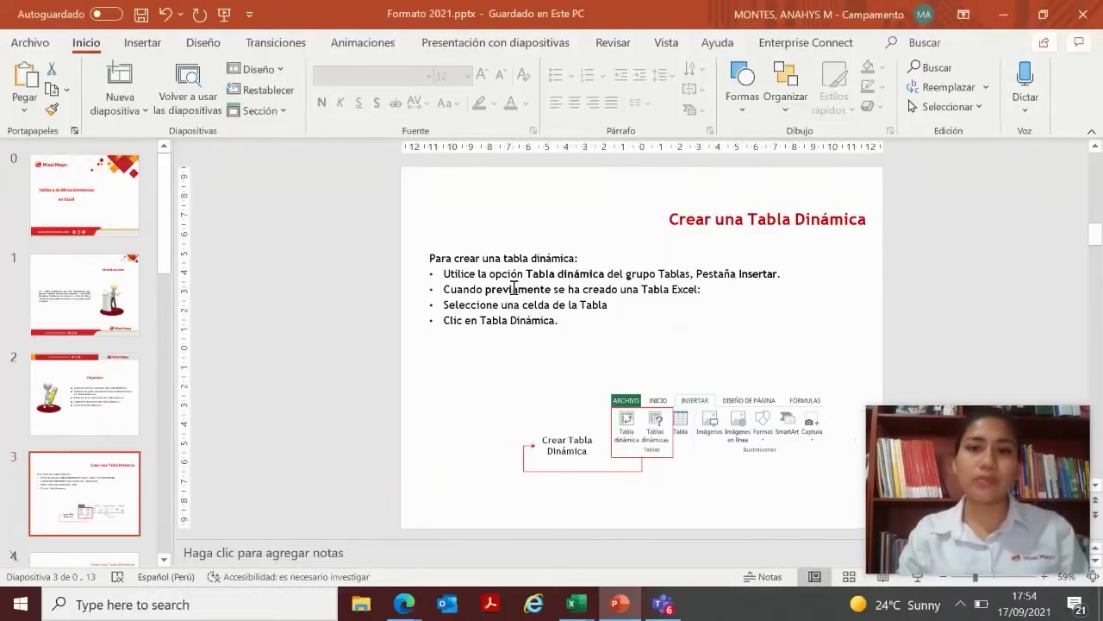
Step: Switch to the Microvideo.xlsx workbook in Excel
{"action": "mouse_move", "coordinate": [573, 608]}
{"action": "left_click", "coordinate": [638, 538]}
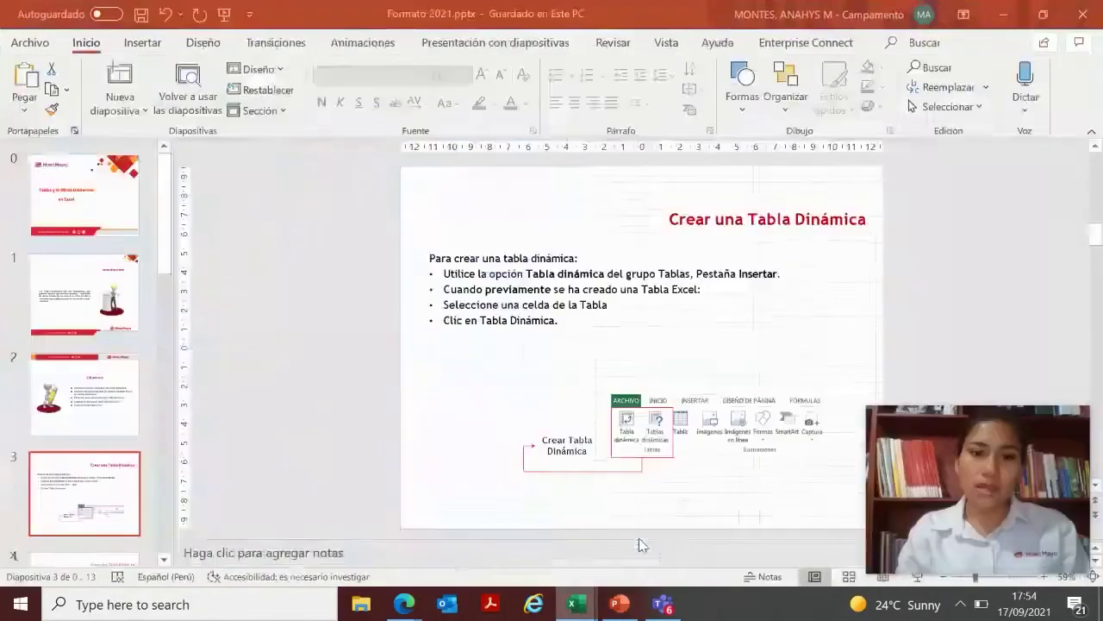
{"action": "left_click", "coordinate": [550, 304]}
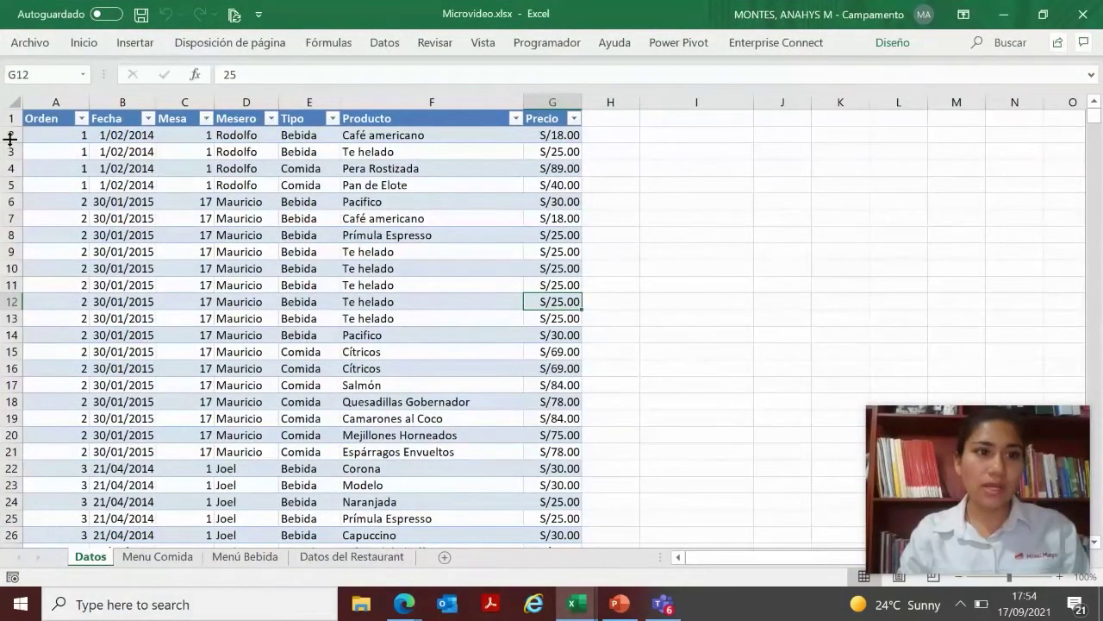
{"action": "left_click", "coordinate": [5, 135]}
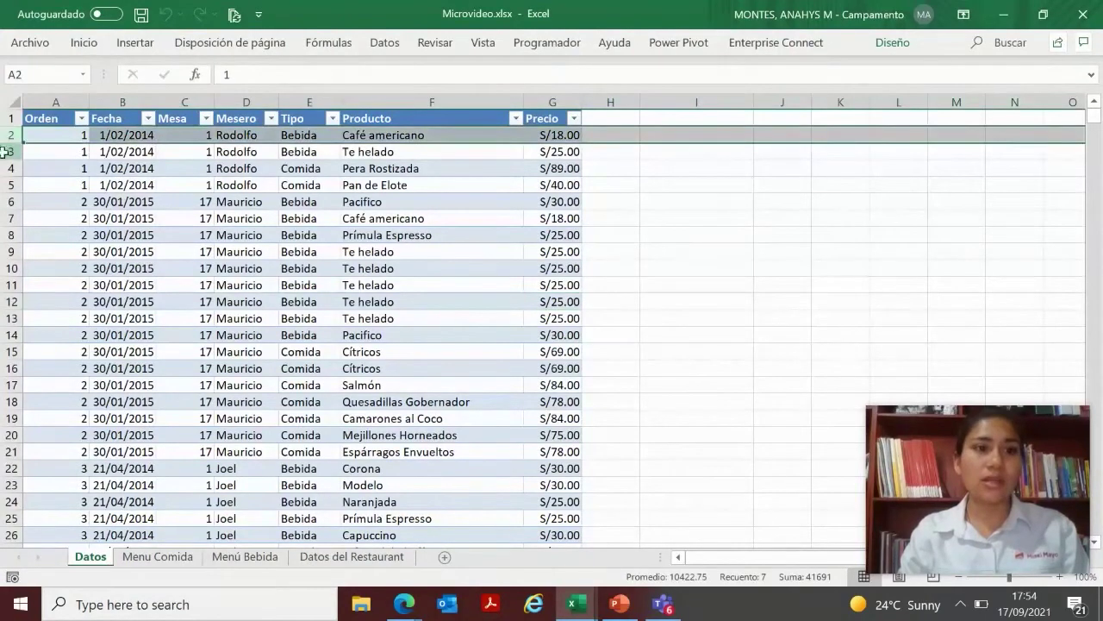
{"action": "left_click", "coordinate": [4, 151]}
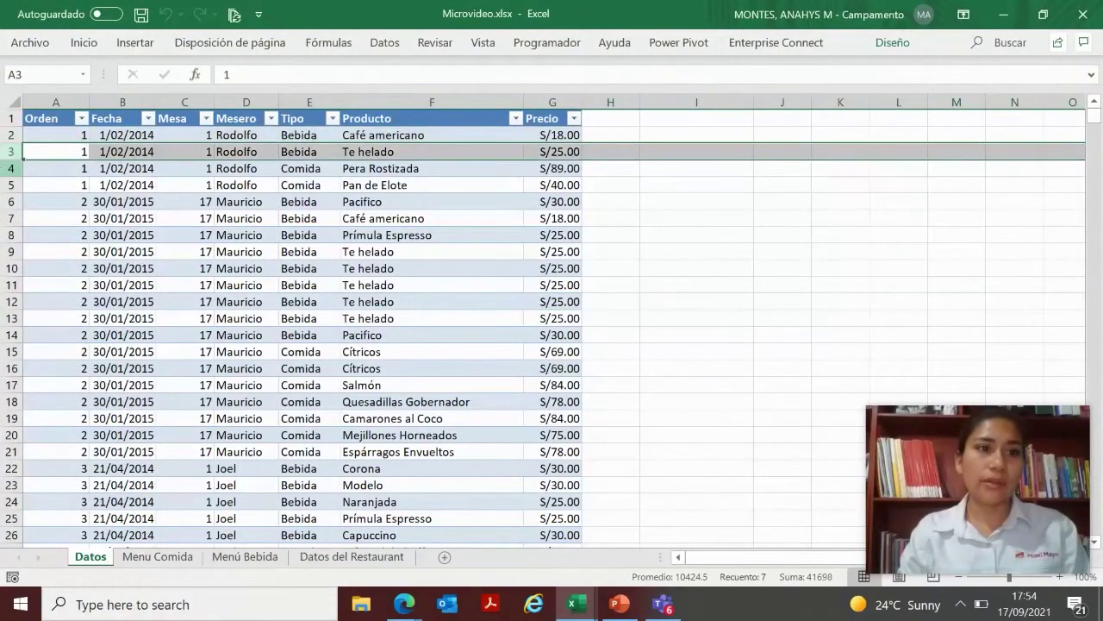
{"action": "left_click", "coordinate": [12, 168]}
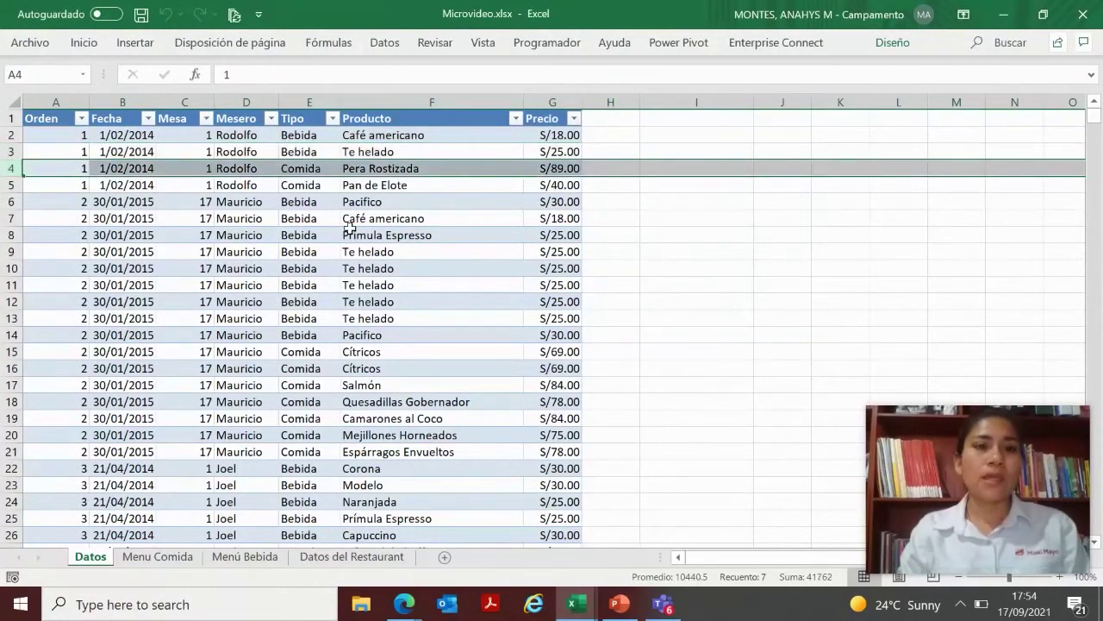
{"action": "left_click", "coordinate": [382, 235]}
{"action": "left_click", "coordinate": [471, 138]}
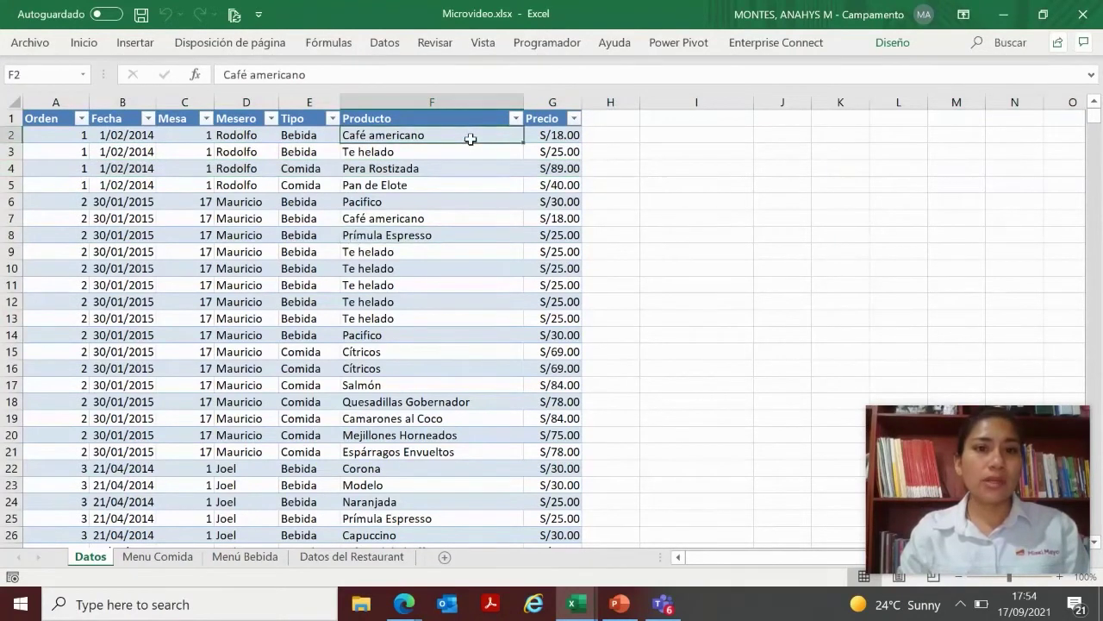
{"action": "left_click", "coordinate": [306, 121]}
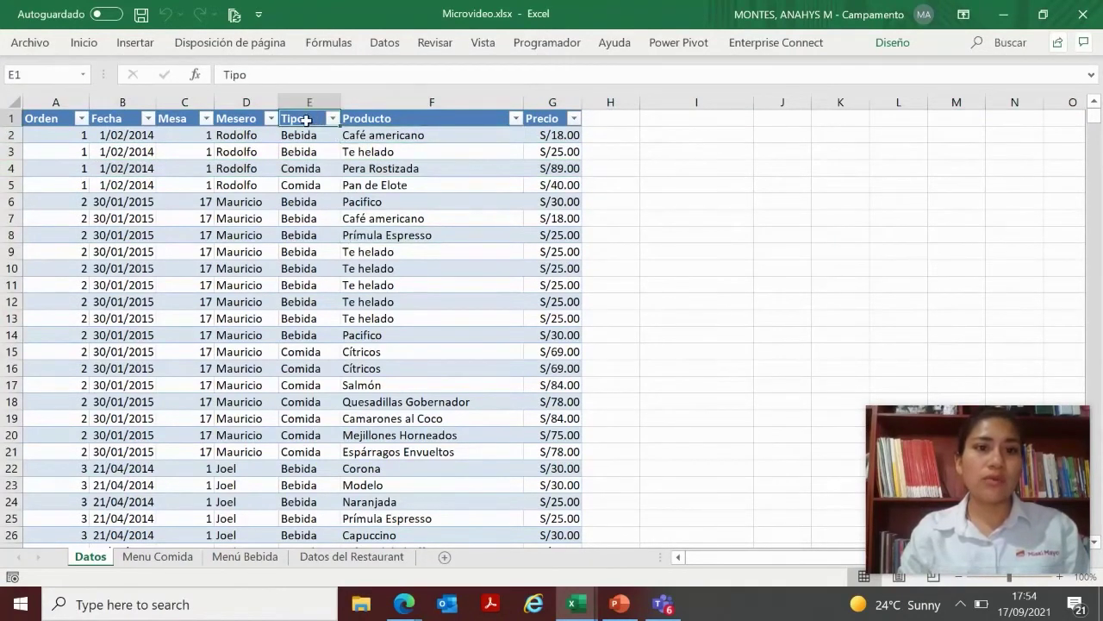
{"action": "left_click", "coordinate": [245, 120]}
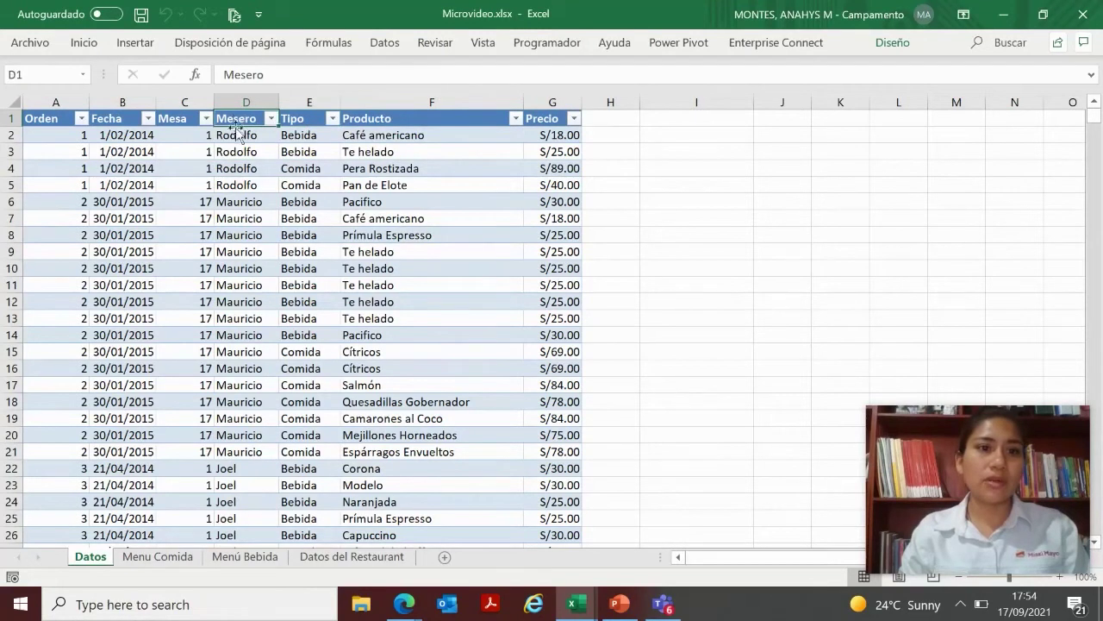
{"action": "left_click", "coordinate": [178, 121]}
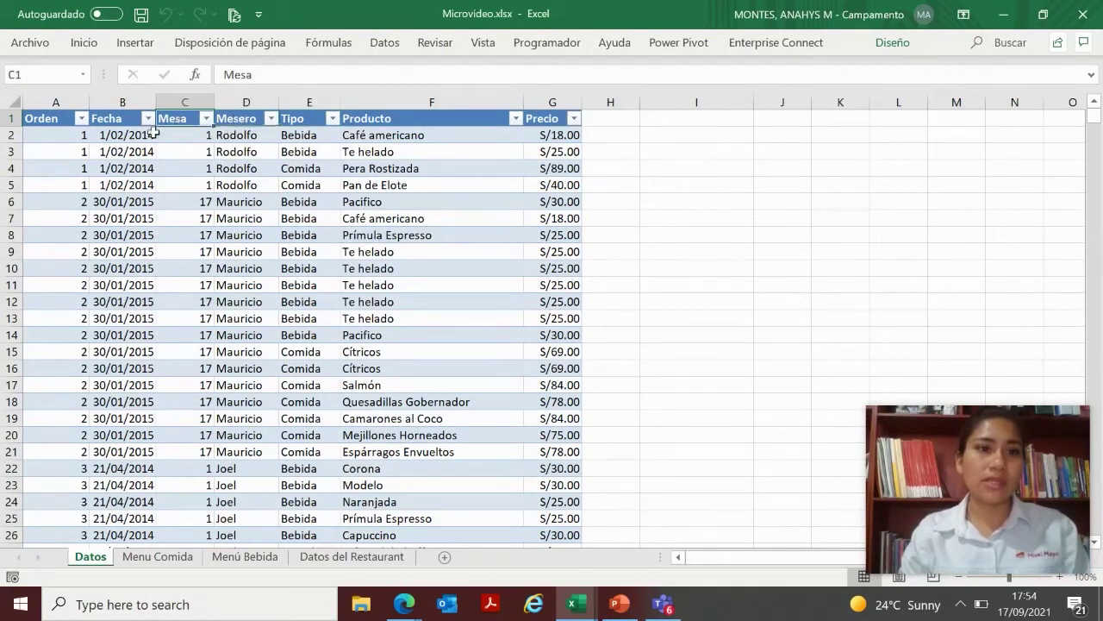
{"action": "left_click", "coordinate": [120, 125]}
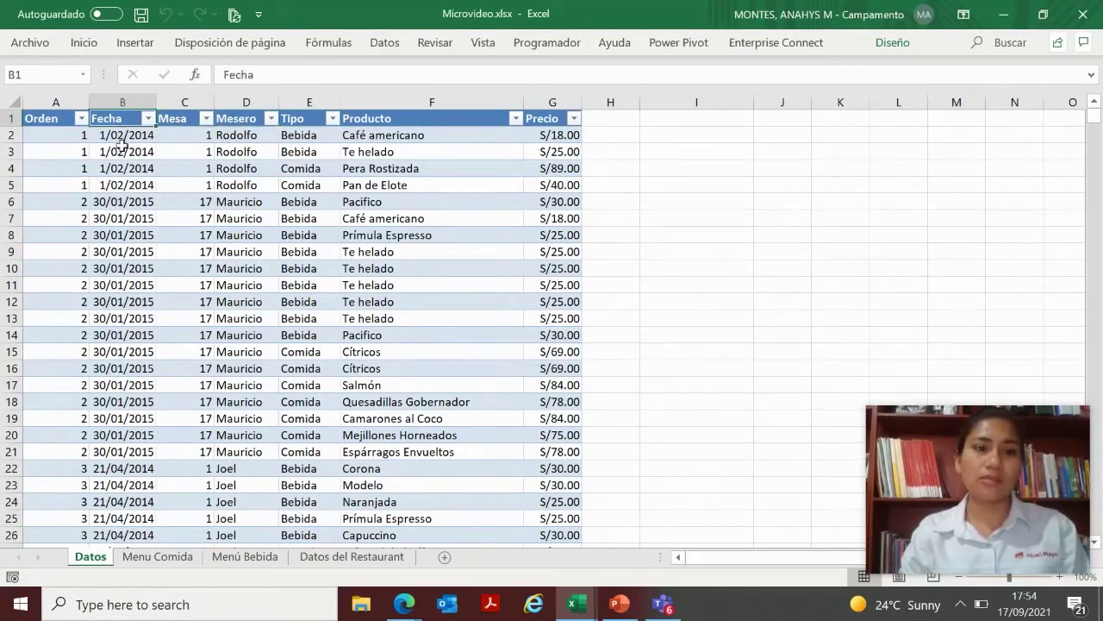
{"action": "left_click", "coordinate": [11, 135]}
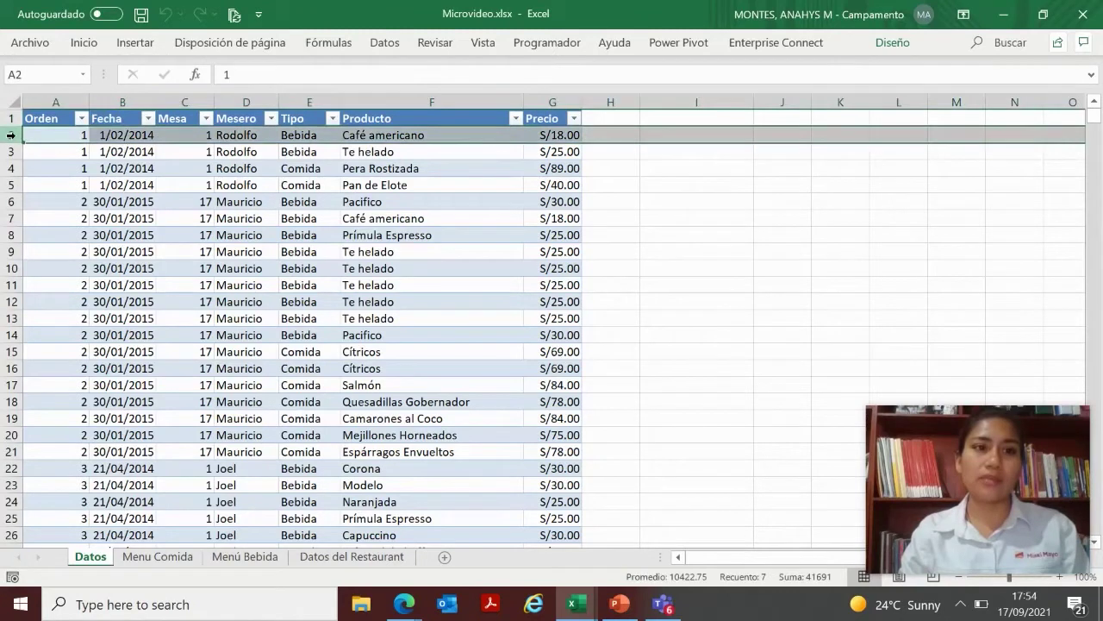
{"action": "left_click", "coordinate": [573, 137]}
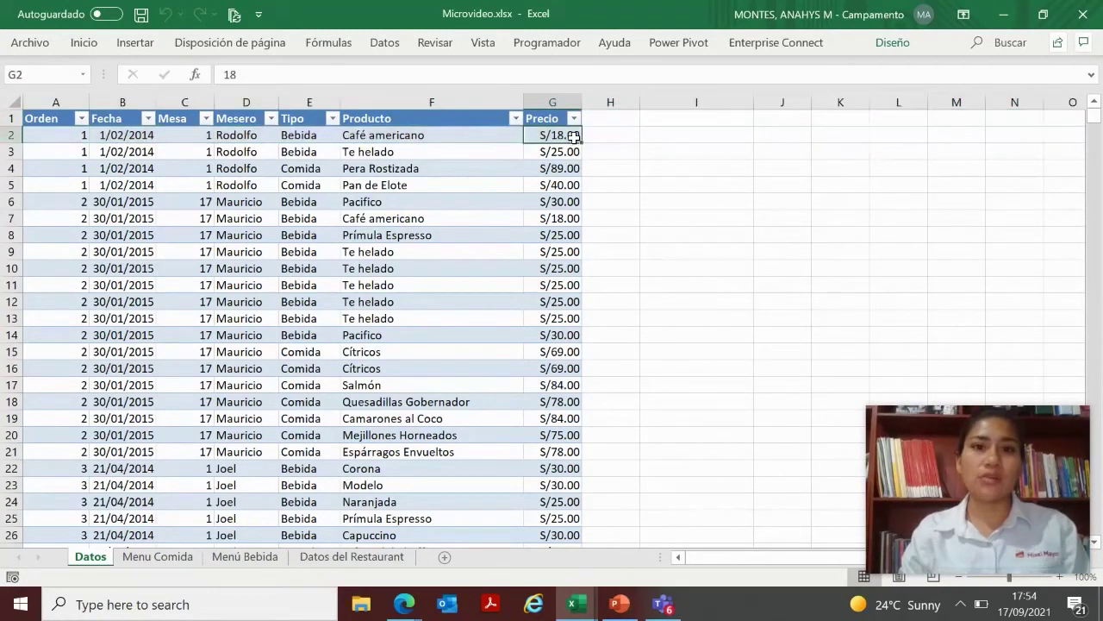
{"action": "left_click", "coordinate": [625, 169]}
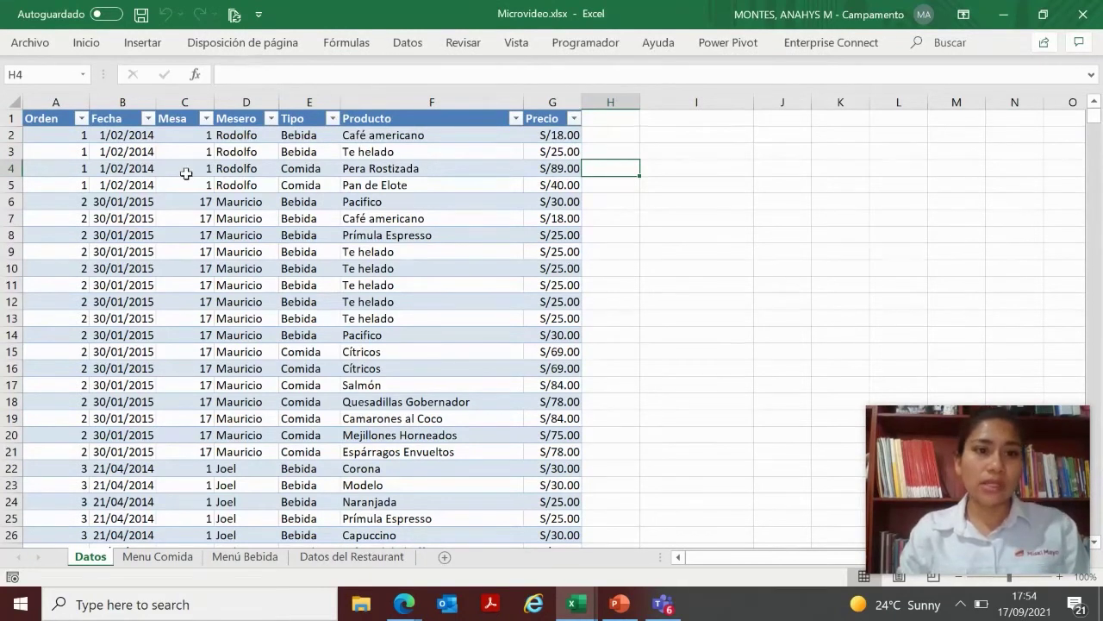
{"action": "left_click", "coordinate": [379, 233]}
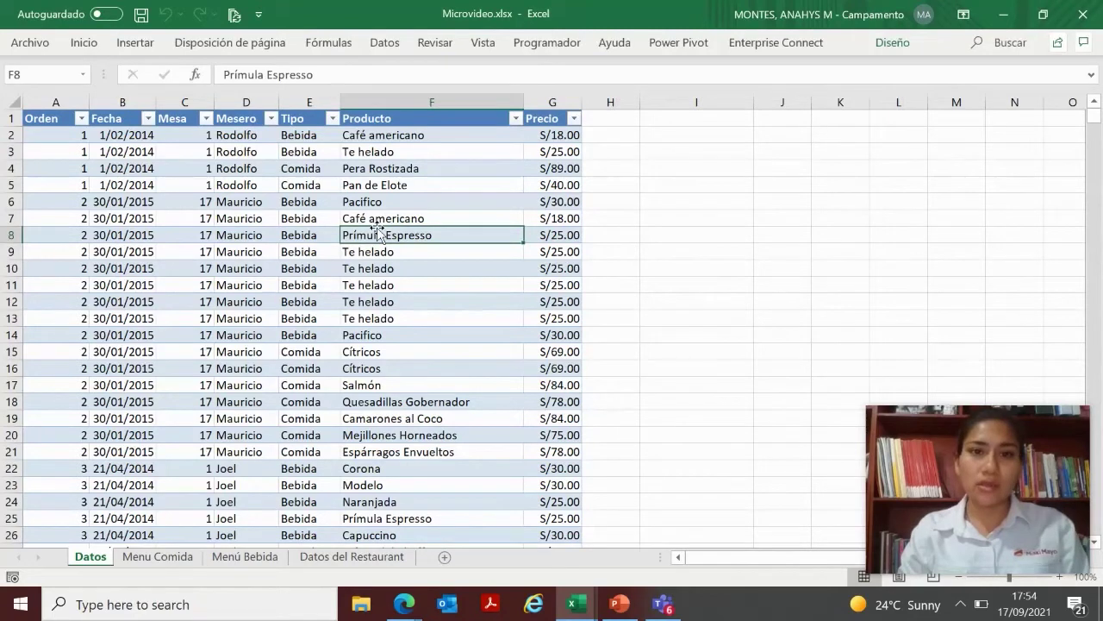
{"action": "left_click", "coordinate": [7, 185]}
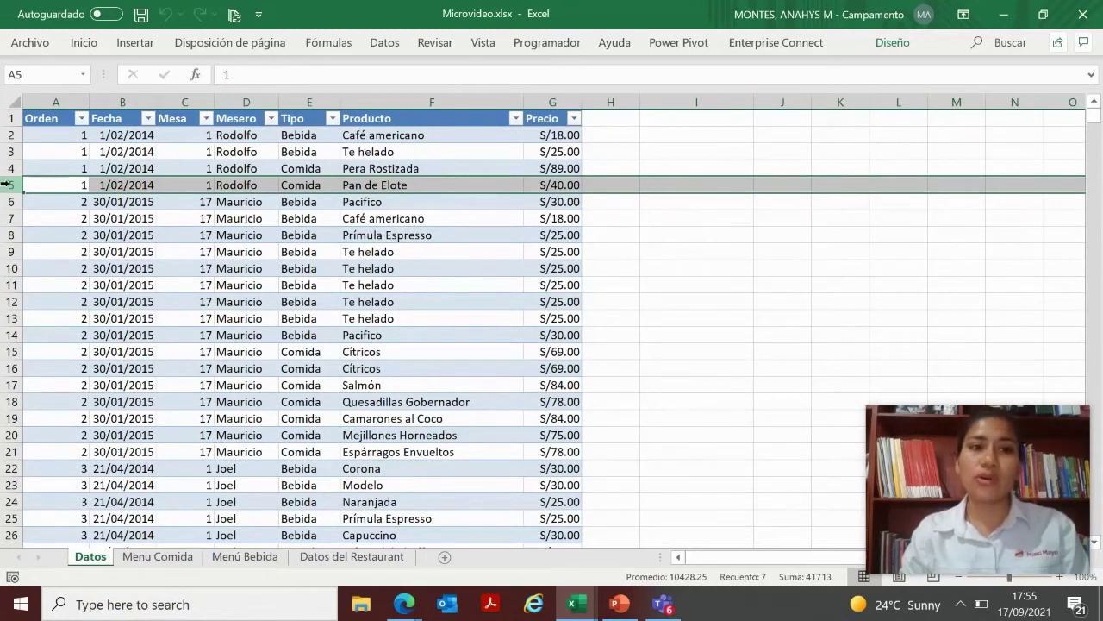
Step: Point out the Orden column, the 30/01/2015 date and waiter Mauricio in the orders table
{"action": "left_click", "coordinate": [107, 242]}
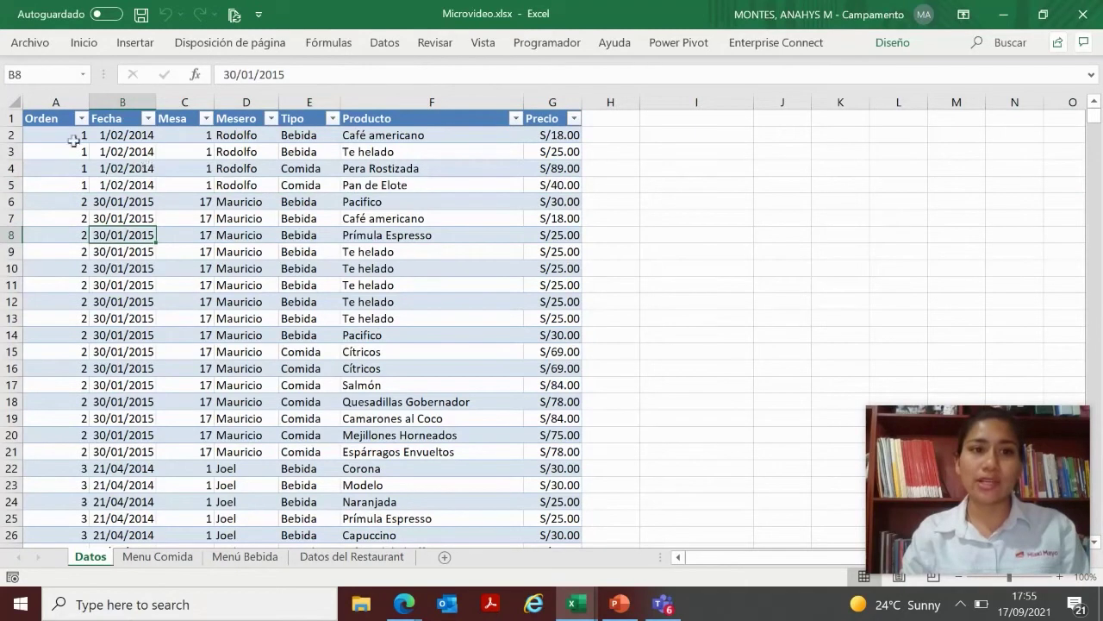
{"action": "left_click", "coordinate": [43, 118]}
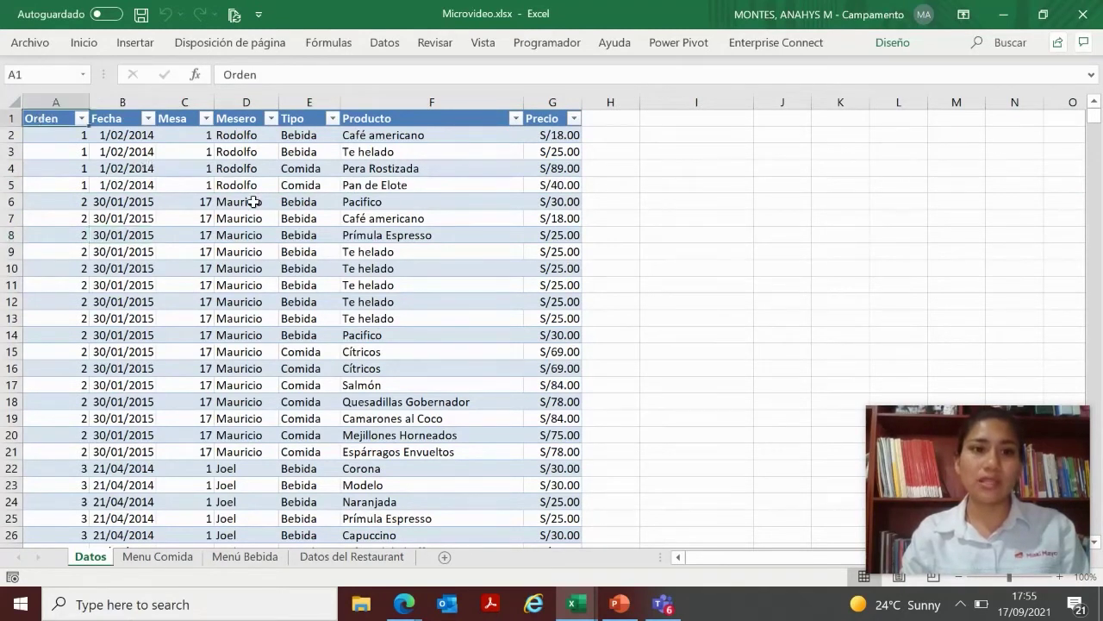
{"action": "left_click", "coordinate": [247, 201]}
{"action": "left_click", "coordinate": [606, 119]}
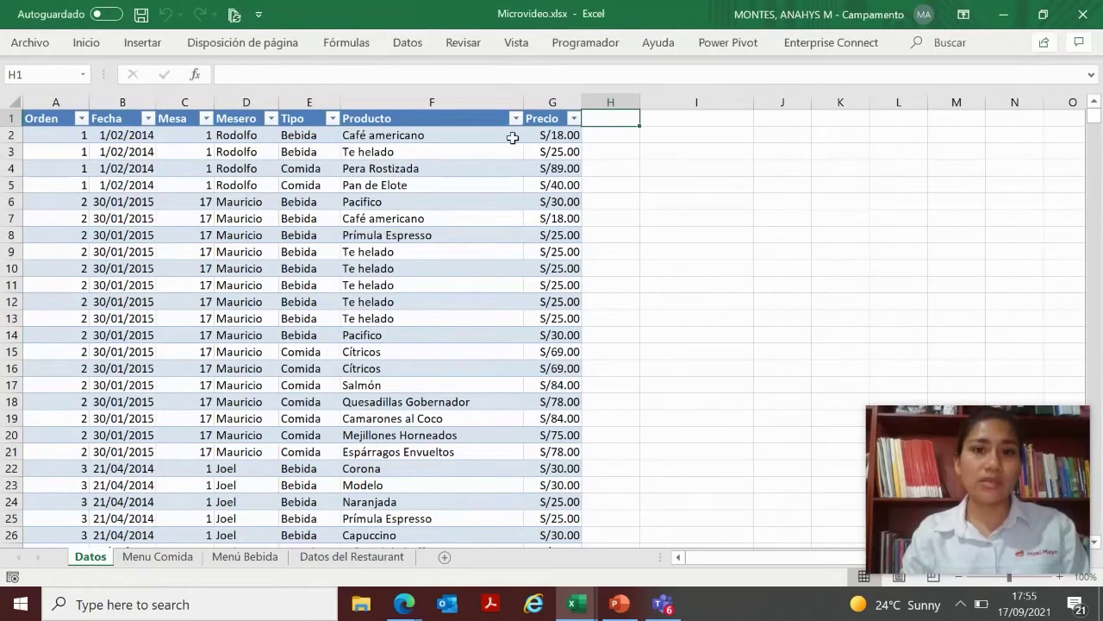
Step: Select a cell inside the Datos orders table and display the Insertar ribbon
{"action": "left_click", "coordinate": [512, 138]}
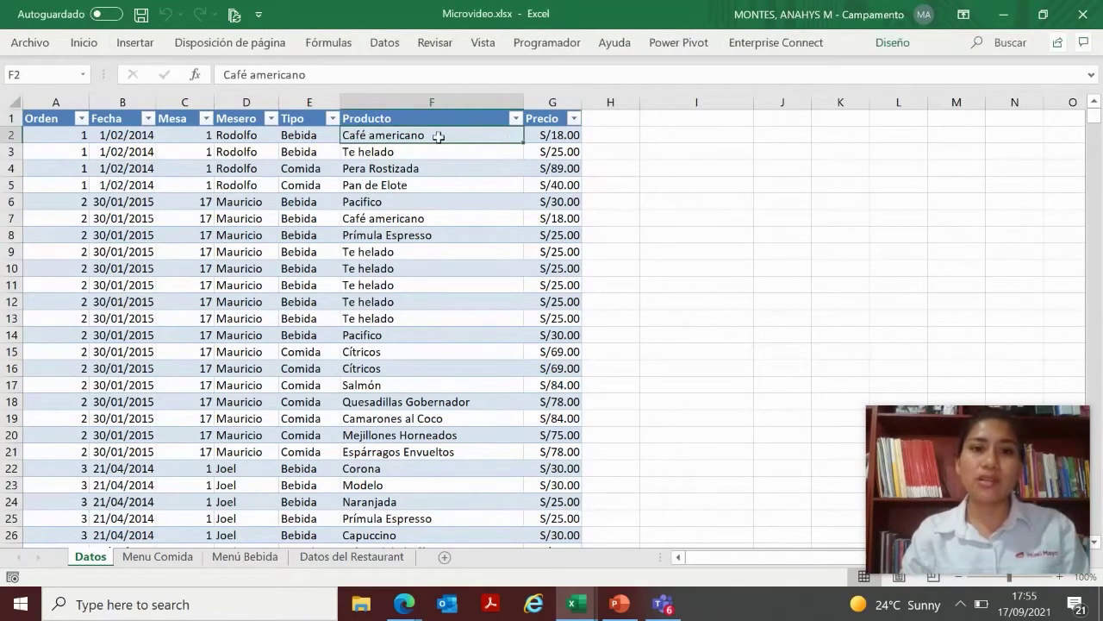
{"action": "left_click_drag", "start_coordinate": [43, 118], "coordinate": [595, 267]}
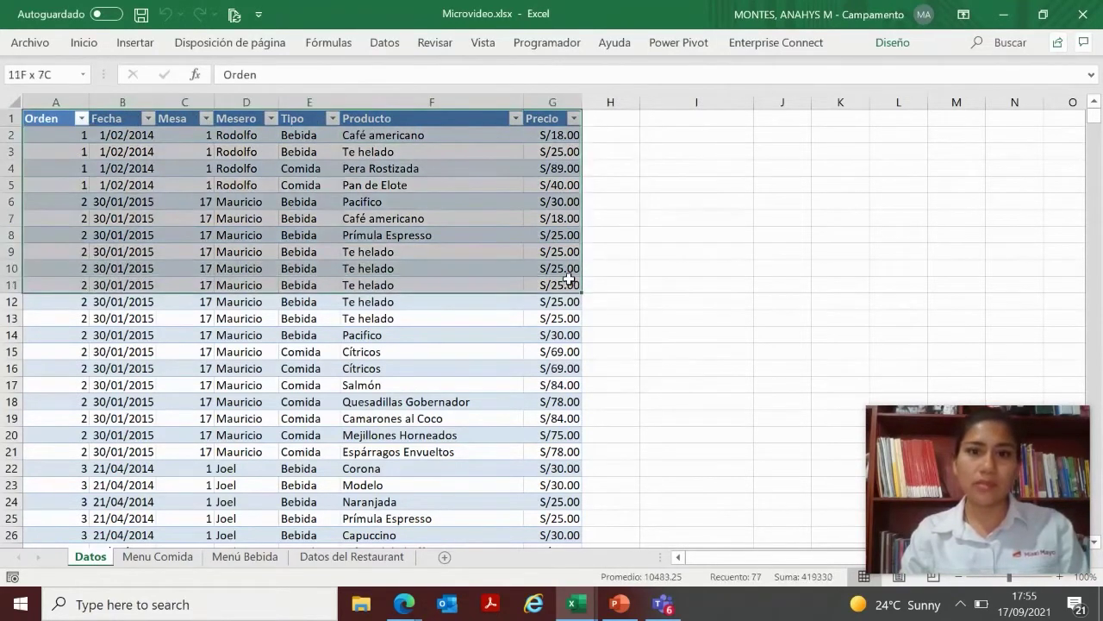
{"action": "left_click", "coordinate": [643, 251]}
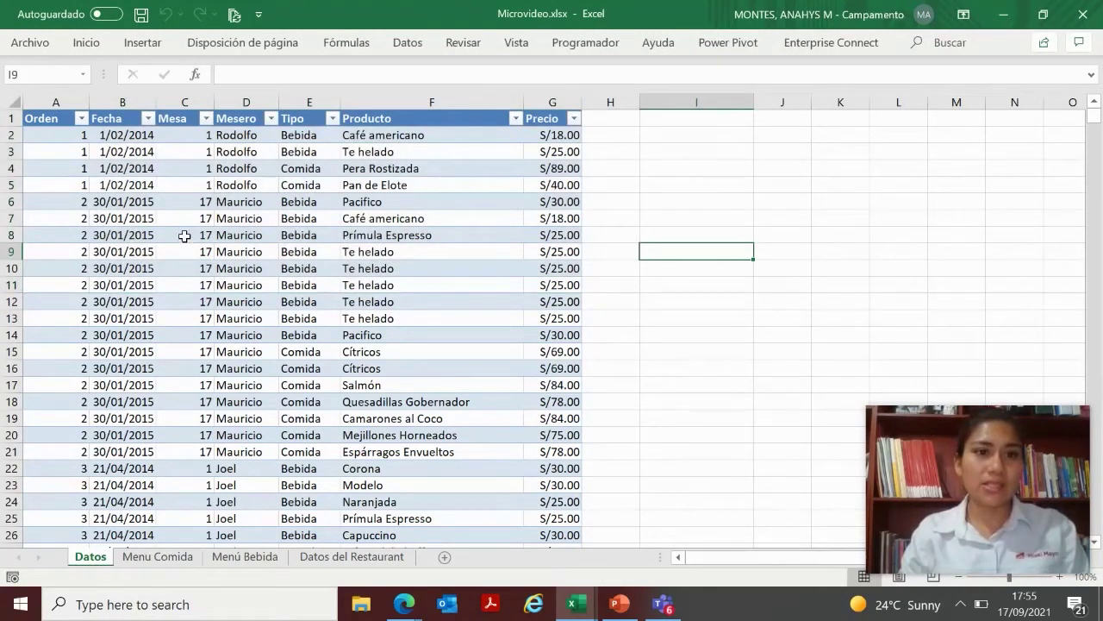
{"action": "left_click", "coordinate": [385, 221]}
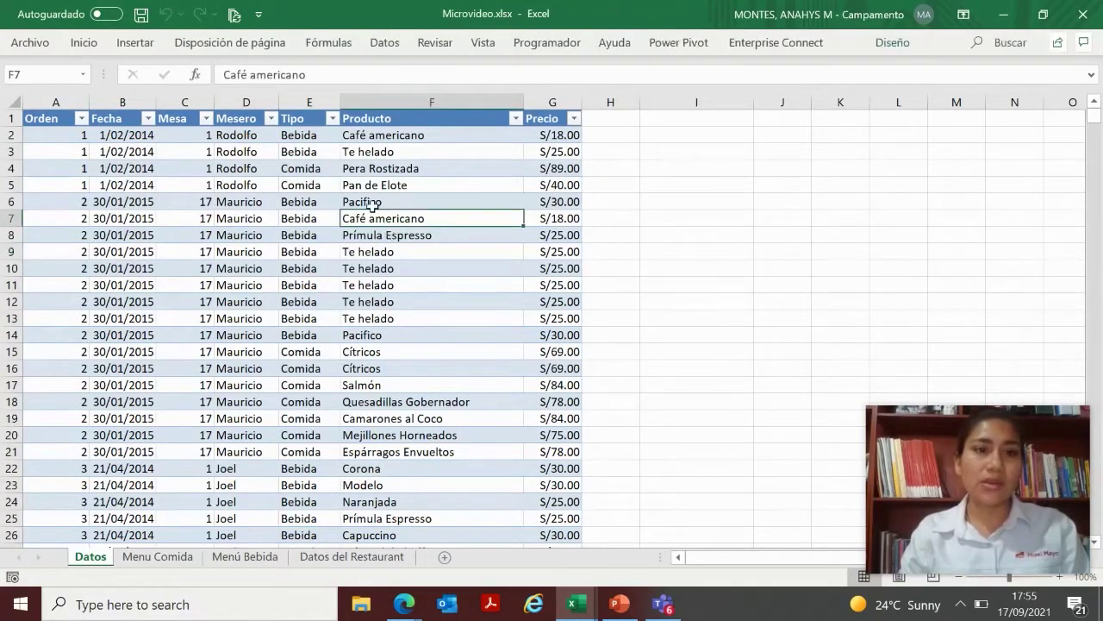
{"action": "left_click", "coordinate": [136, 43]}
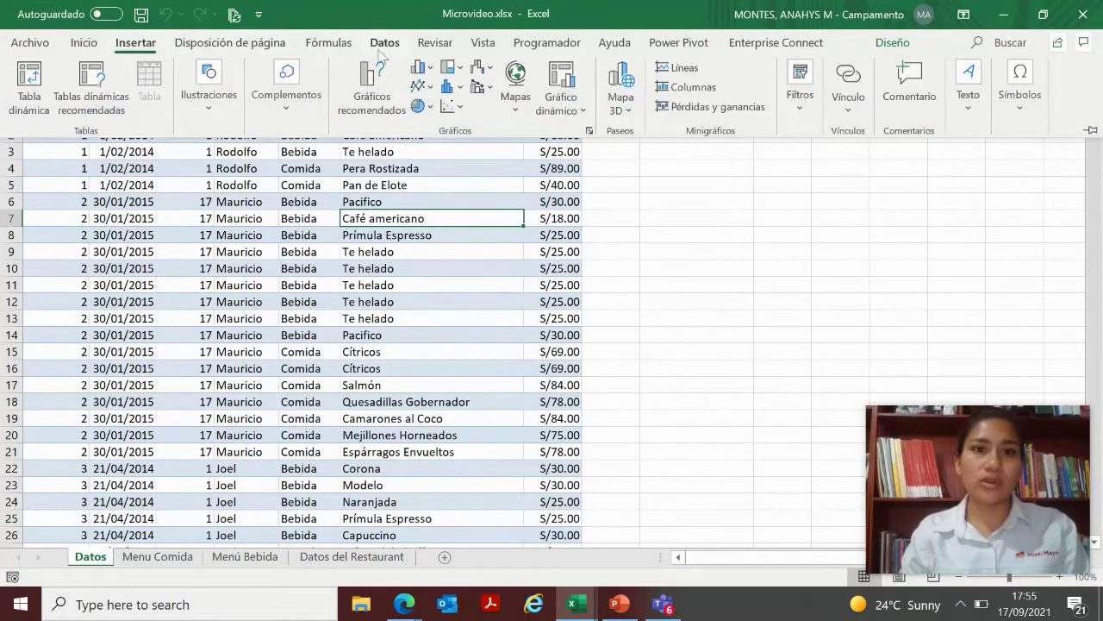
Step: Pin the ribbon and create a pivot table from Tabla1 on a new worksheet
{"action": "double_click", "coordinate": [137, 43]}
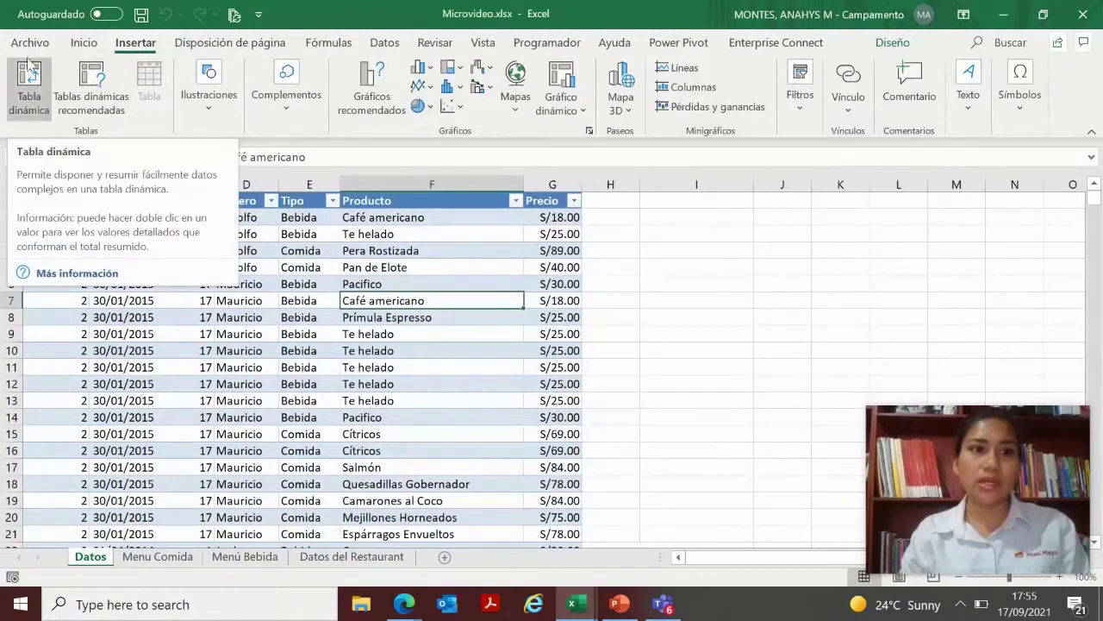
{"action": "left_click", "coordinate": [33, 97]}
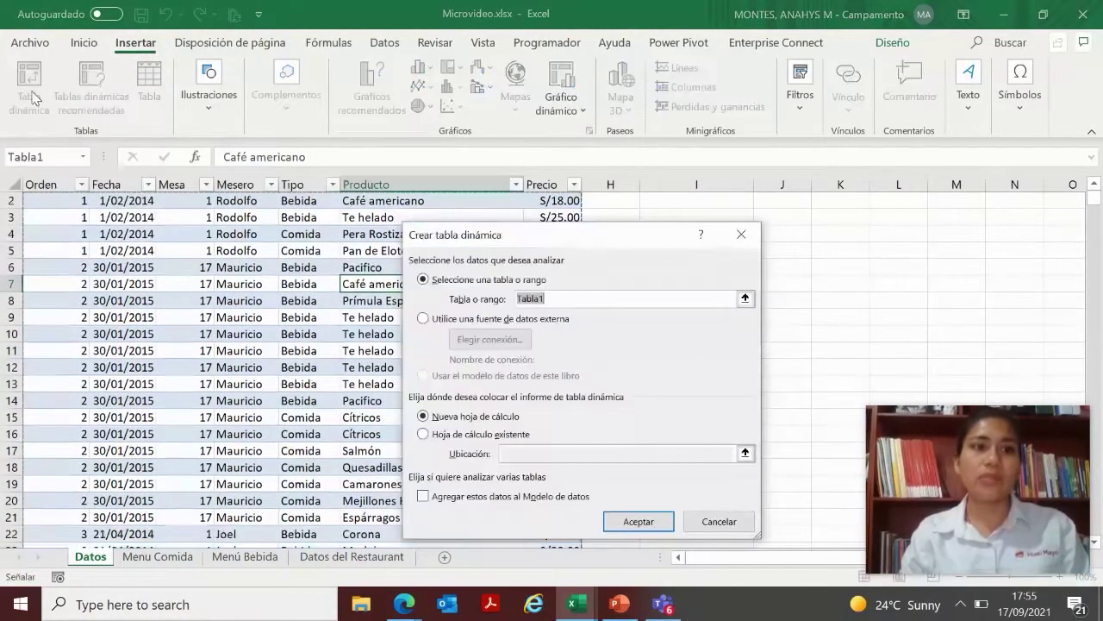
{"action": "mouse_move", "coordinate": [526, 244]}
{"action": "left_mouse_down"}
{"action": "mouse_move", "coordinate": [439, 156]}
{"action": "mouse_move", "coordinate": [474, 153]}
{"action": "left_mouse_up"}
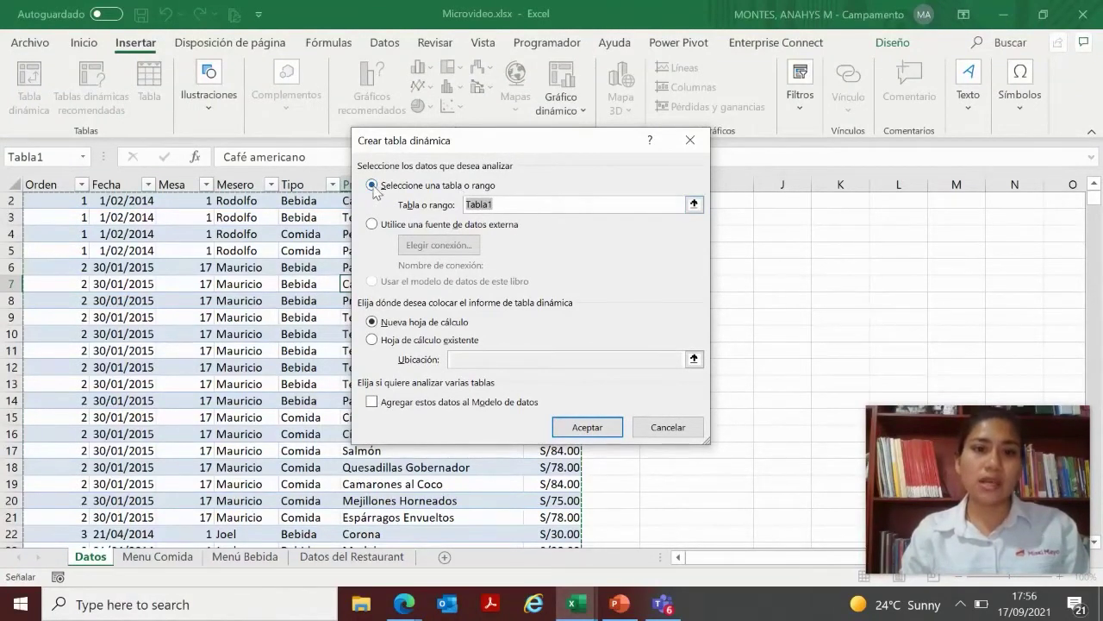
{"action": "left_click_drag", "start_coordinate": [479, 149], "coordinate": [591, 192]}
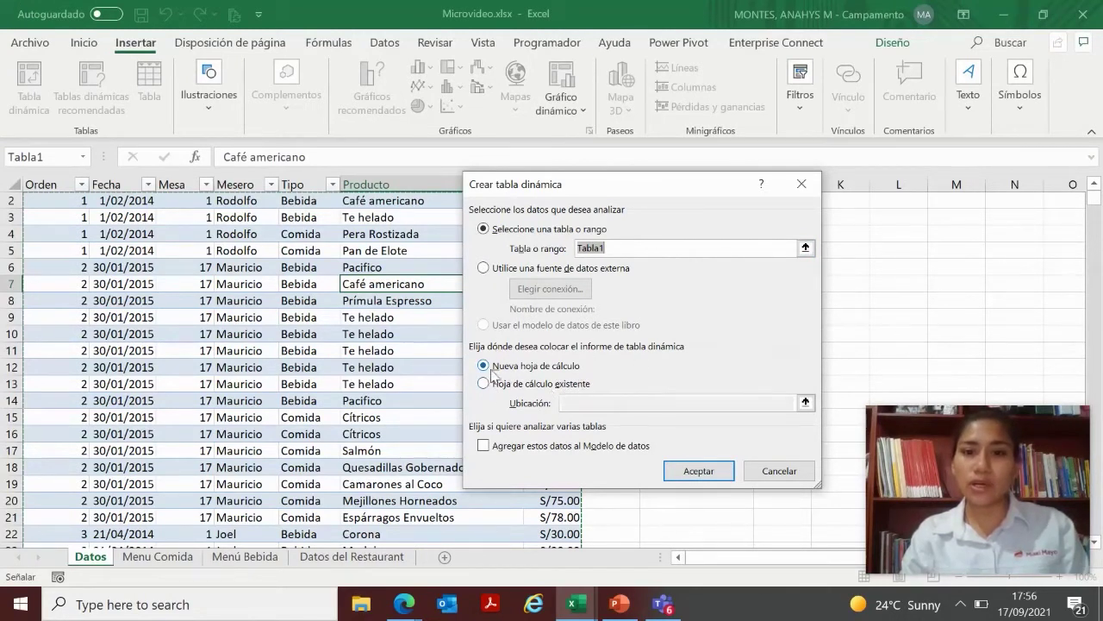
{"action": "left_click", "coordinate": [703, 476]}
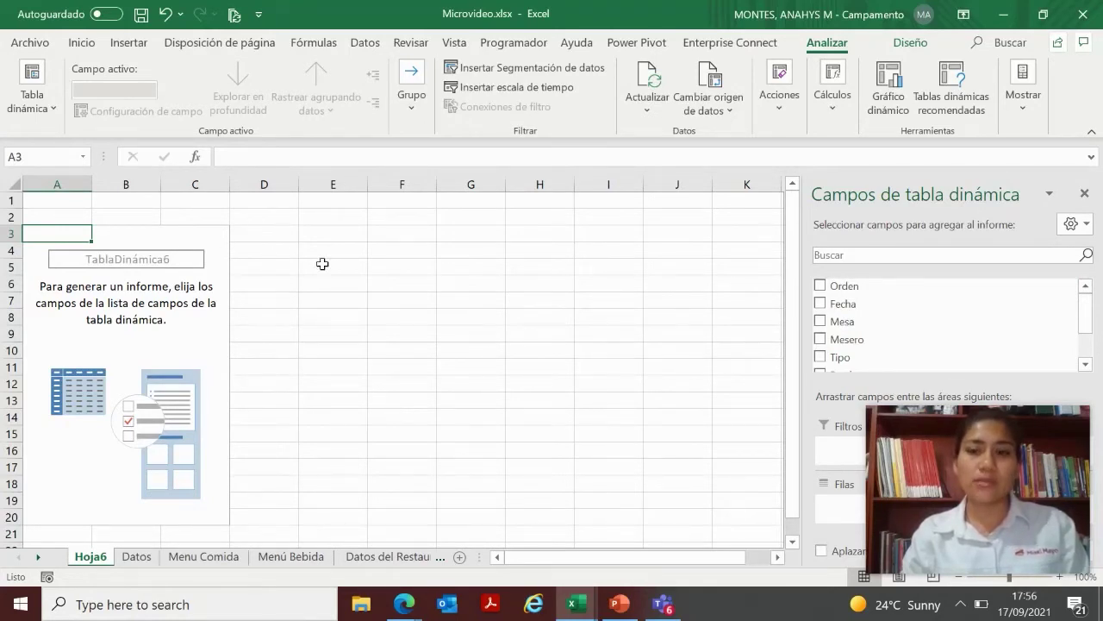
{"action": "left_click", "coordinate": [138, 557]}
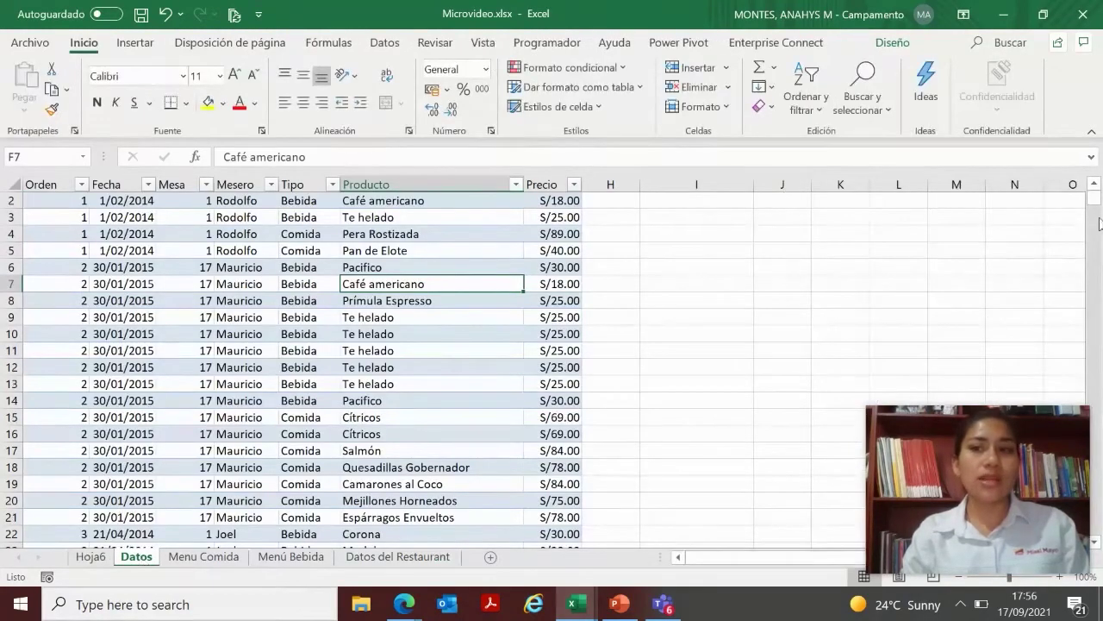
{"action": "left_click", "coordinate": [1095, 185]}
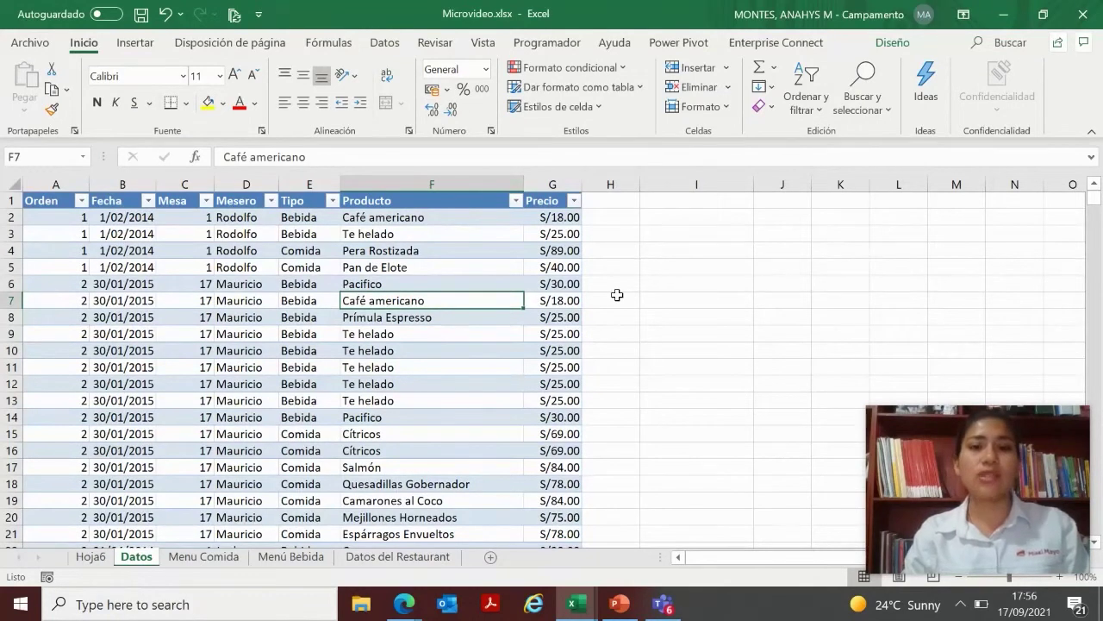
{"action": "left_click", "coordinate": [663, 215]}
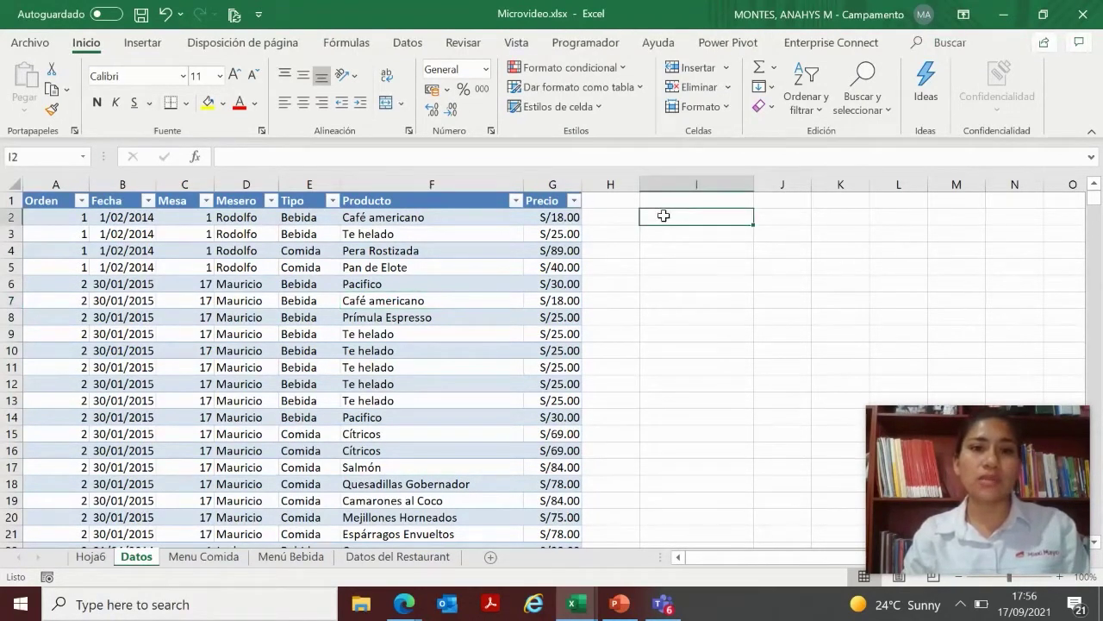
{"action": "left_click", "coordinate": [559, 181]}
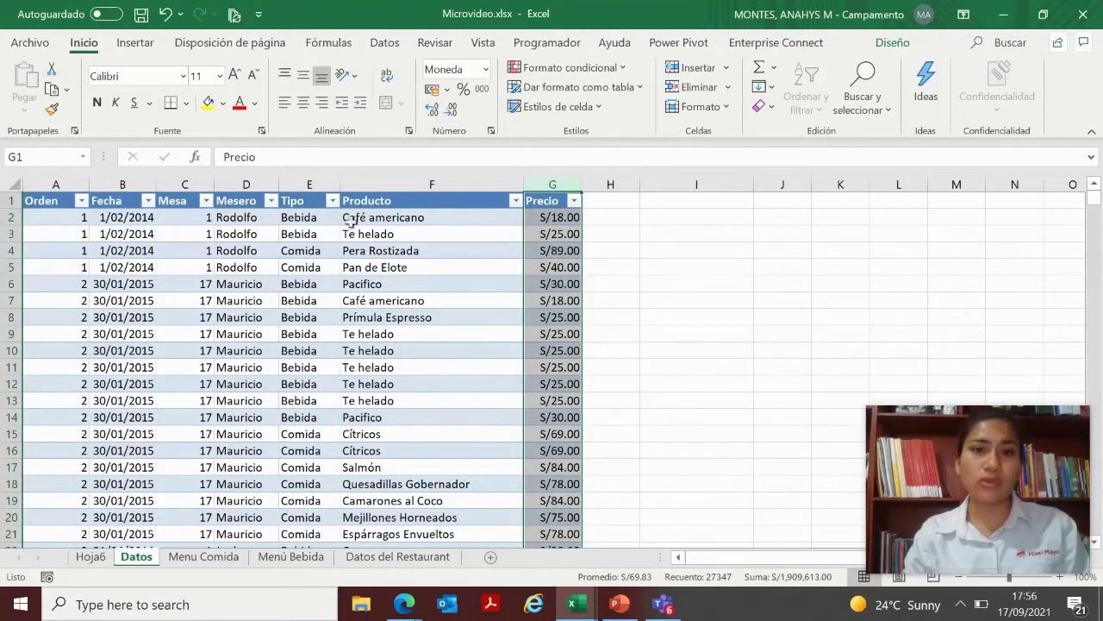
{"action": "left_click", "coordinate": [122, 184]}
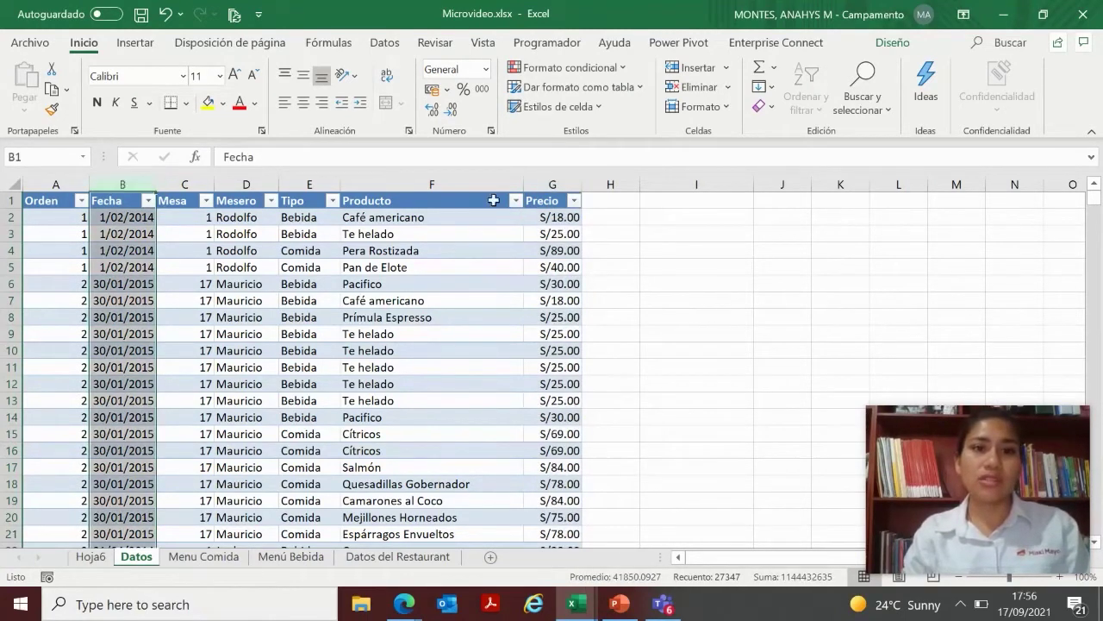
{"action": "left_click", "coordinate": [552, 183]}
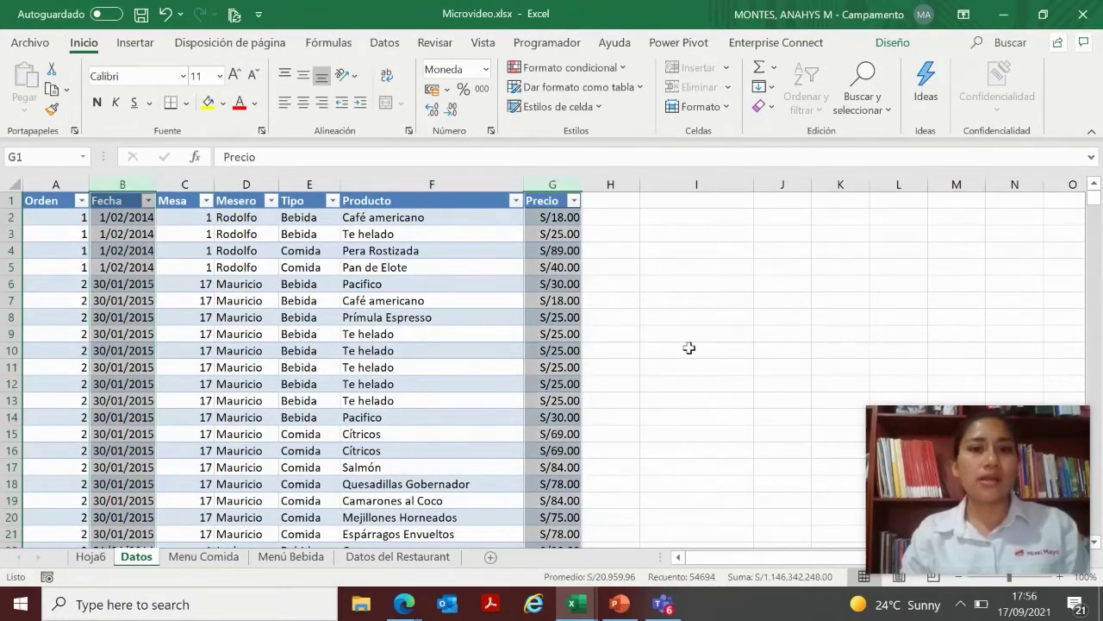
{"action": "left_click", "coordinate": [91, 557]}
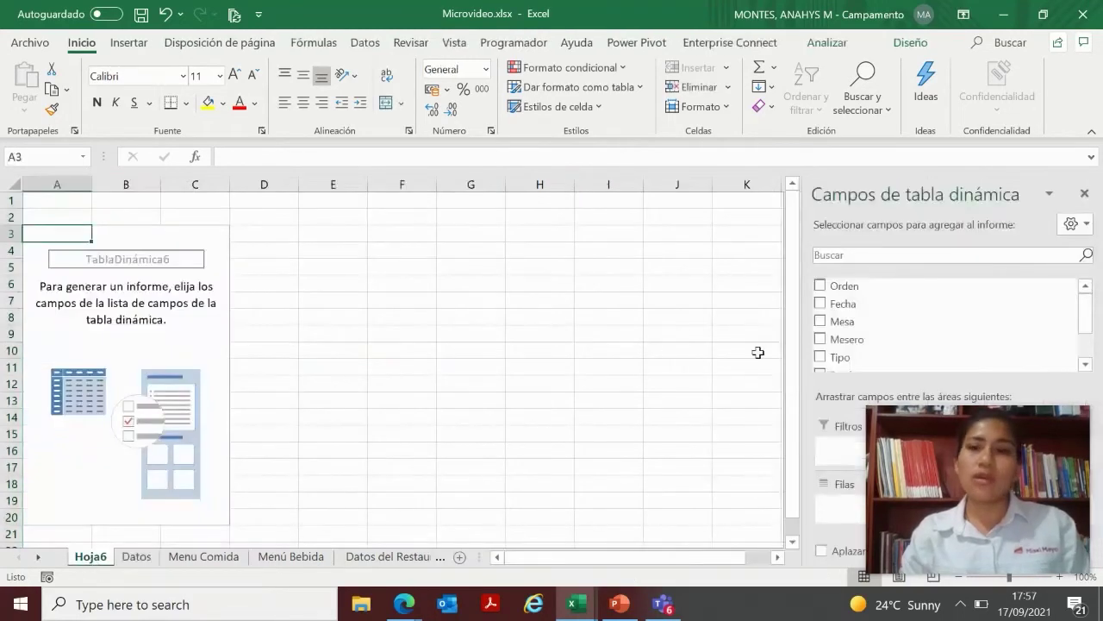
Step: Put Precio in Valores and Fecha in Filas of the pivot table
{"action": "left_click_drag", "start_coordinate": [926, 414], "coordinate": [111, 417]}
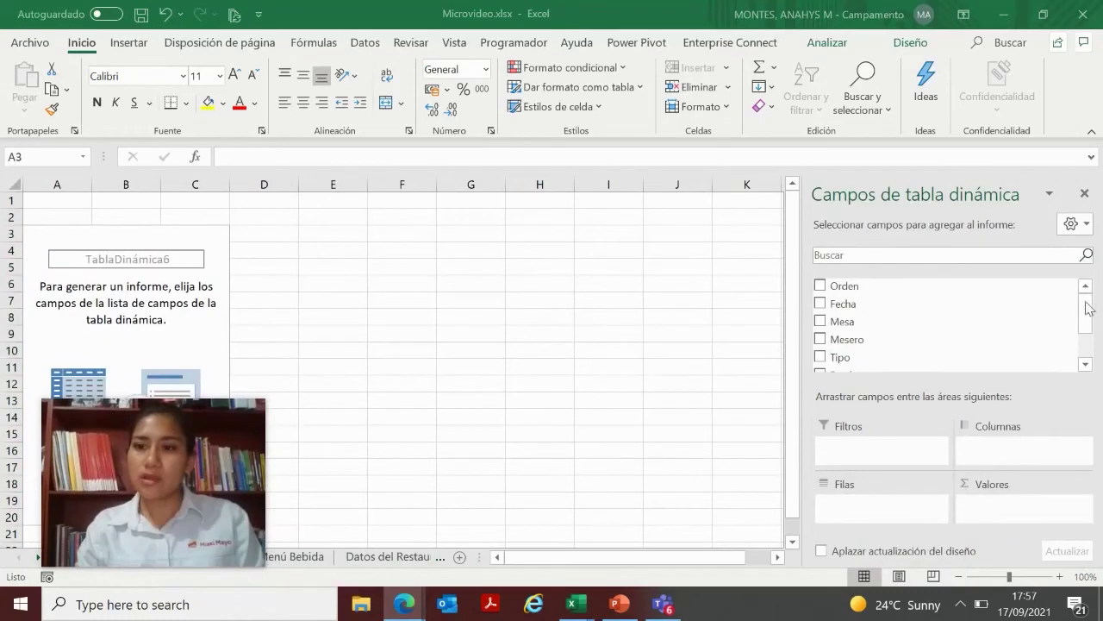
{"action": "left_click", "coordinate": [1088, 332]}
{"action": "left_click_drag", "start_coordinate": [1088, 339], "coordinate": [1088, 362]}
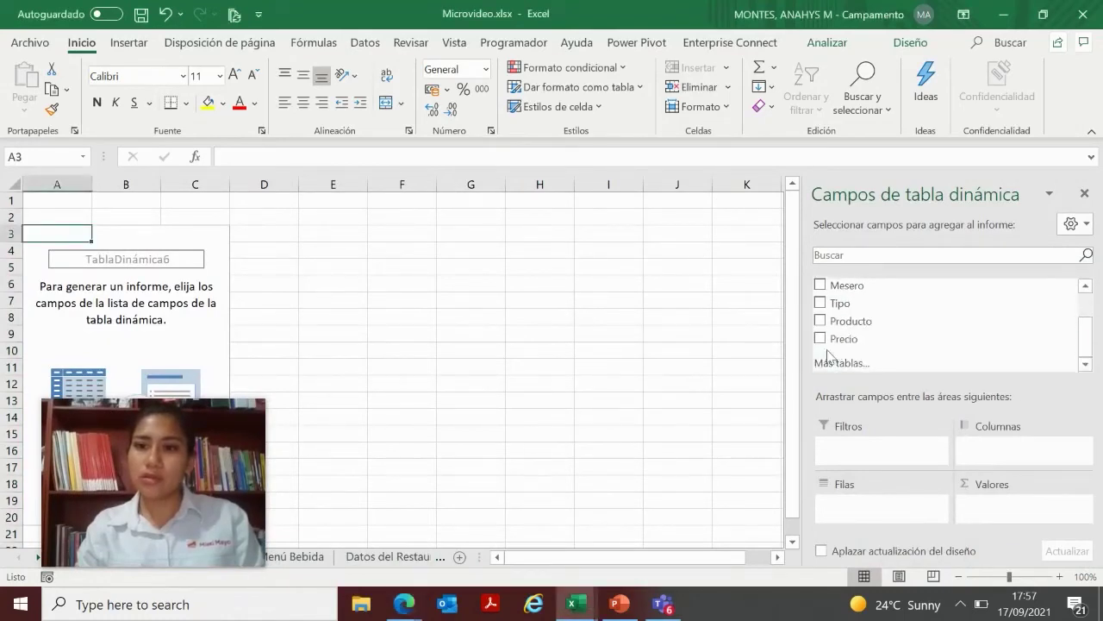
{"action": "left_click_drag", "start_coordinate": [840, 342], "coordinate": [978, 504]}
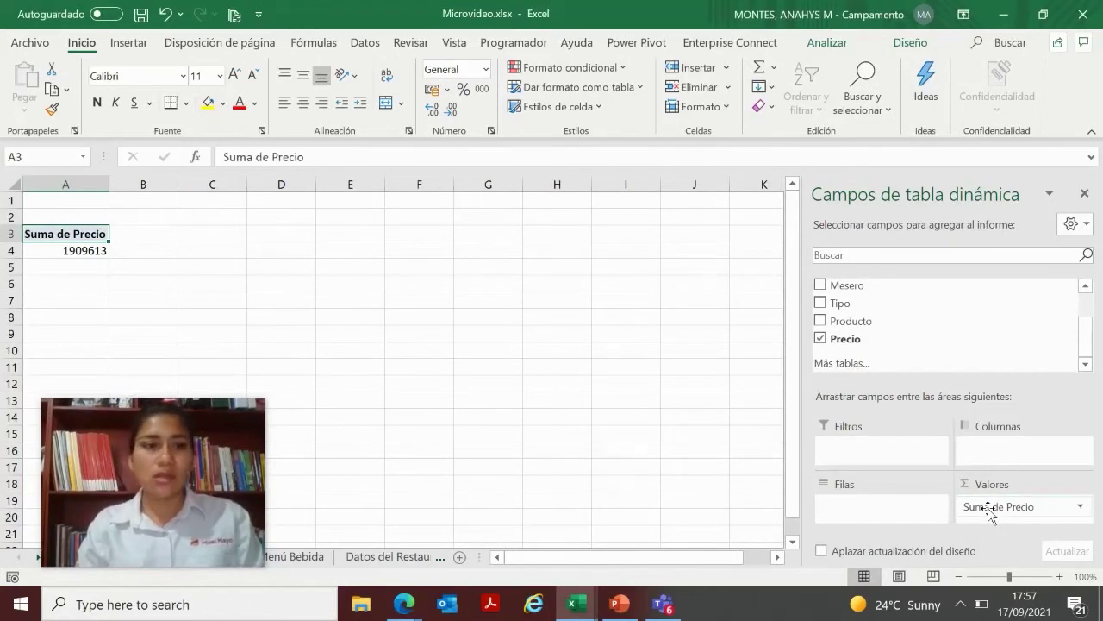
{"action": "left_click_drag", "start_coordinate": [1090, 344], "coordinate": [1089, 319]}
{"action": "left_click_drag", "start_coordinate": [850, 300], "coordinate": [850, 508]}
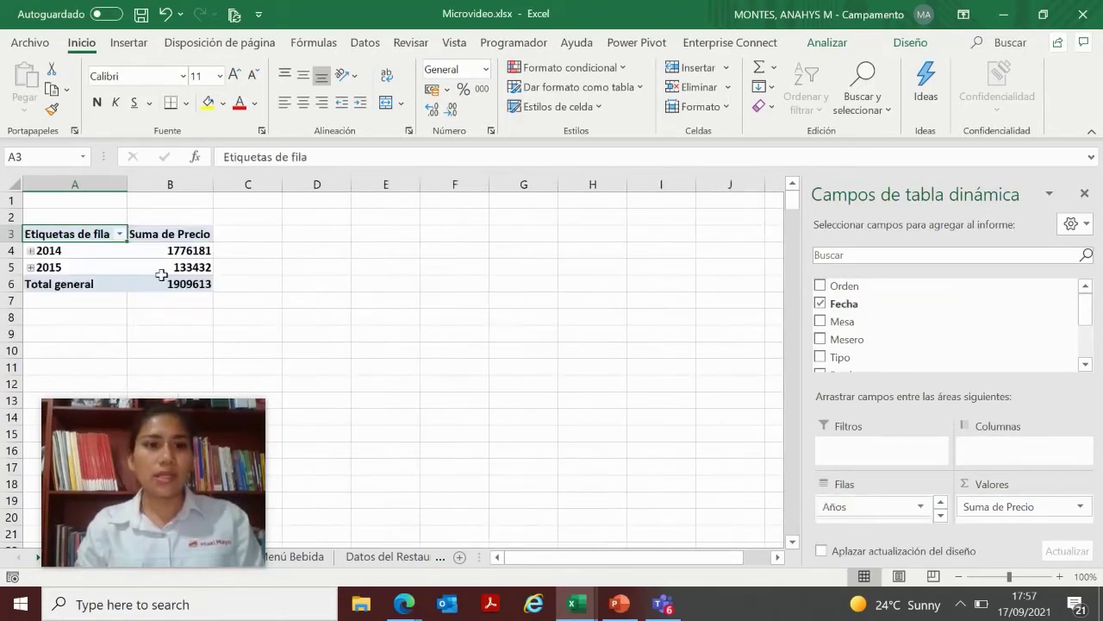
Step: Expand 2014 into quarters and Trim.1 into its months Feb and Mar
{"action": "left_click", "coordinate": [31, 251]}
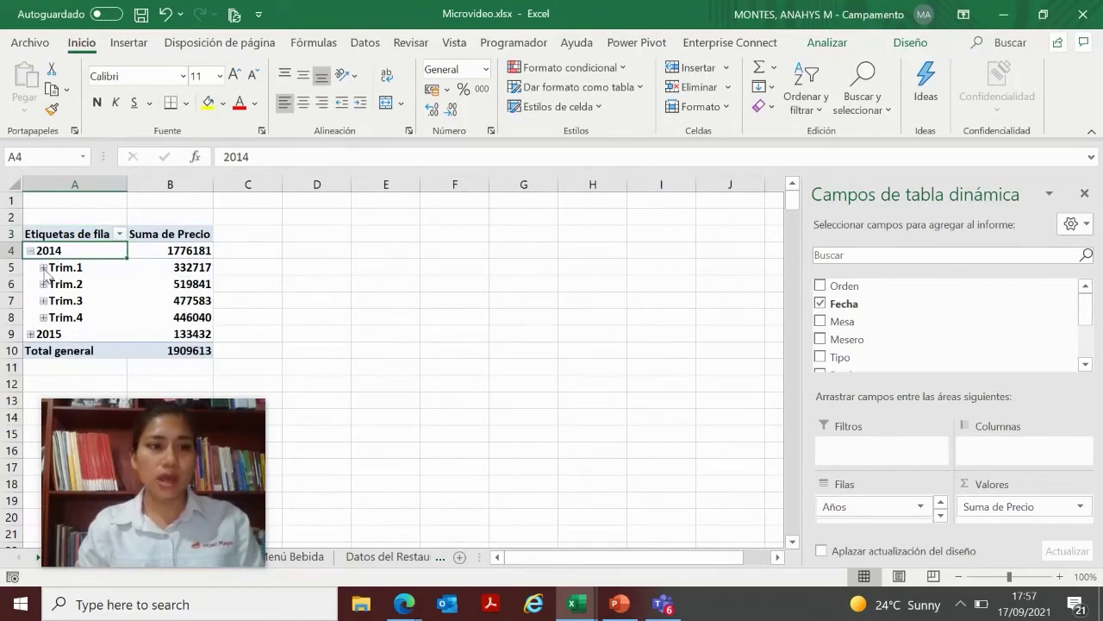
{"action": "left_click", "coordinate": [43, 268]}
{"action": "left_click", "coordinate": [70, 289]}
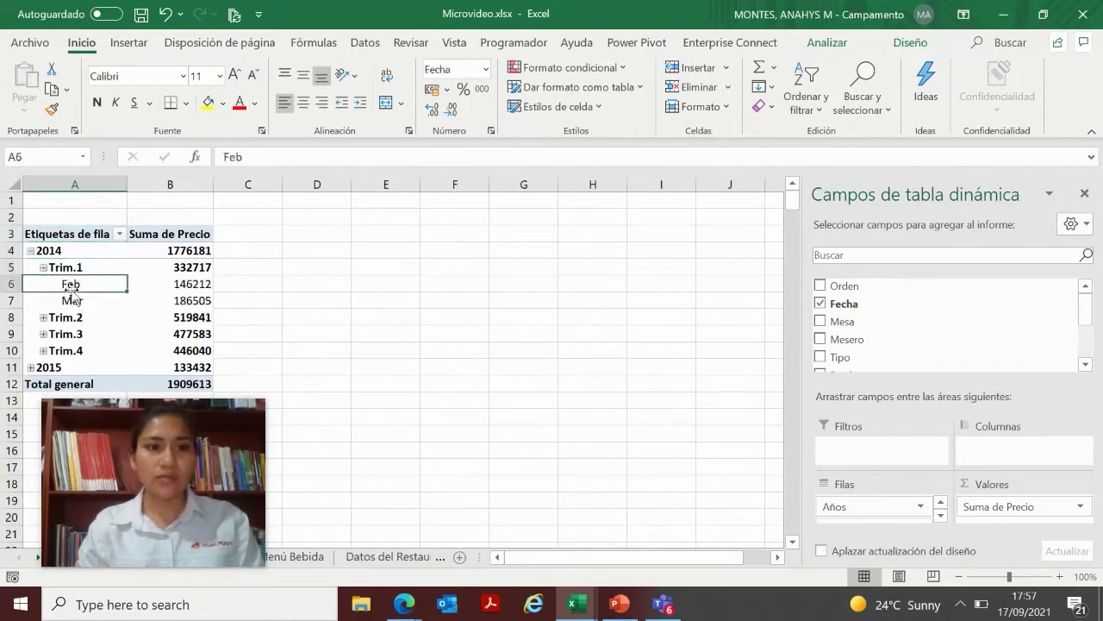
{"action": "left_click", "coordinate": [89, 270]}
{"action": "left_click", "coordinate": [71, 252]}
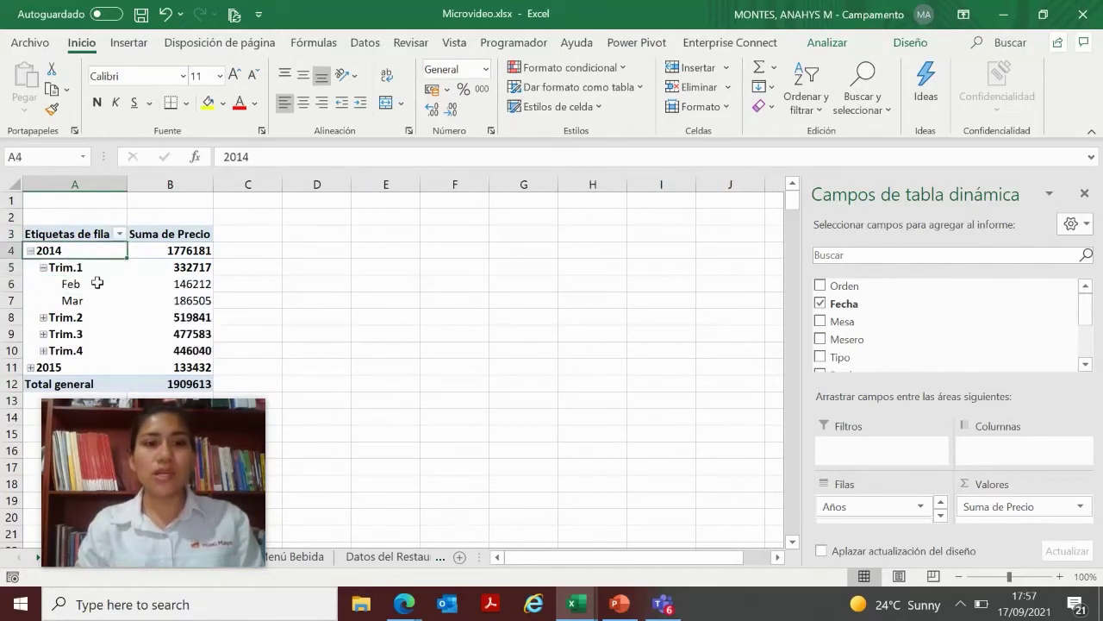
Step: Group the Fecha labels by Meses and Años only, removing Trimestres
{"action": "right_click", "coordinate": [100, 288]}
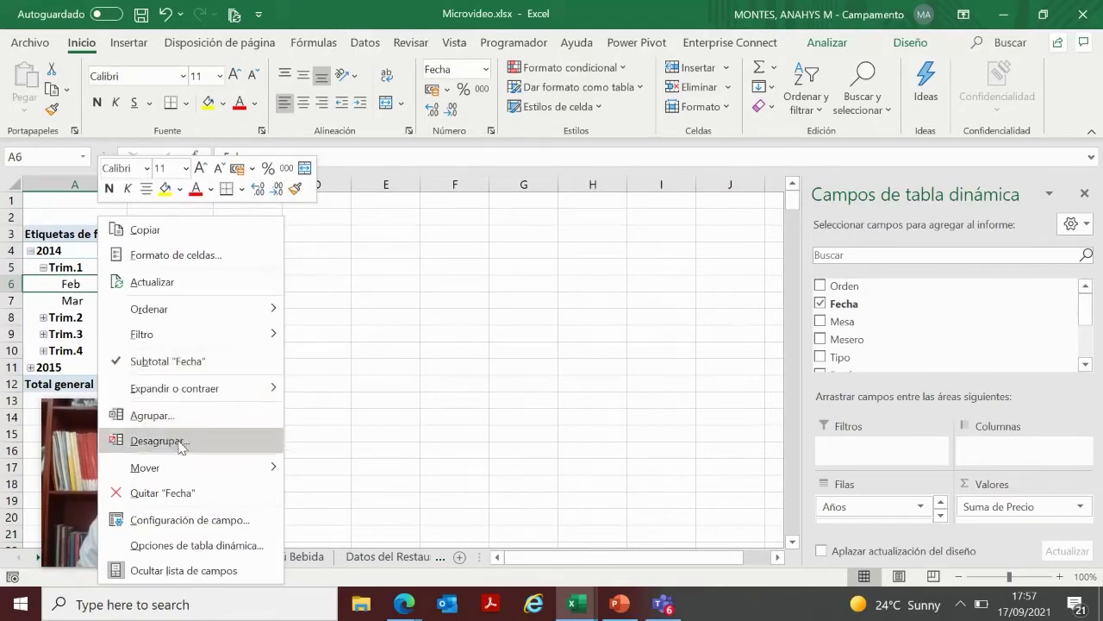
{"action": "left_click", "coordinate": [193, 423]}
{"action": "mouse_move", "coordinate": [134, 218]}
{"action": "left_mouse_down"}
{"action": "mouse_move", "coordinate": [384, 255]}
{"action": "mouse_move", "coordinate": [485, 238]}
{"action": "left_mouse_up"}
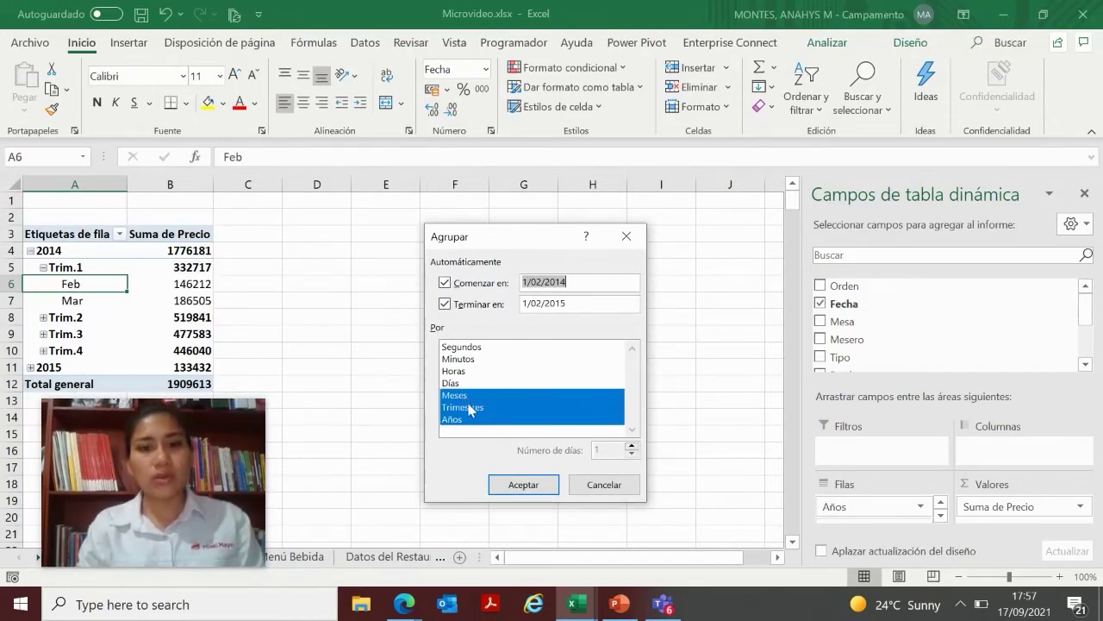
{"action": "left_click", "coordinate": [476, 410]}
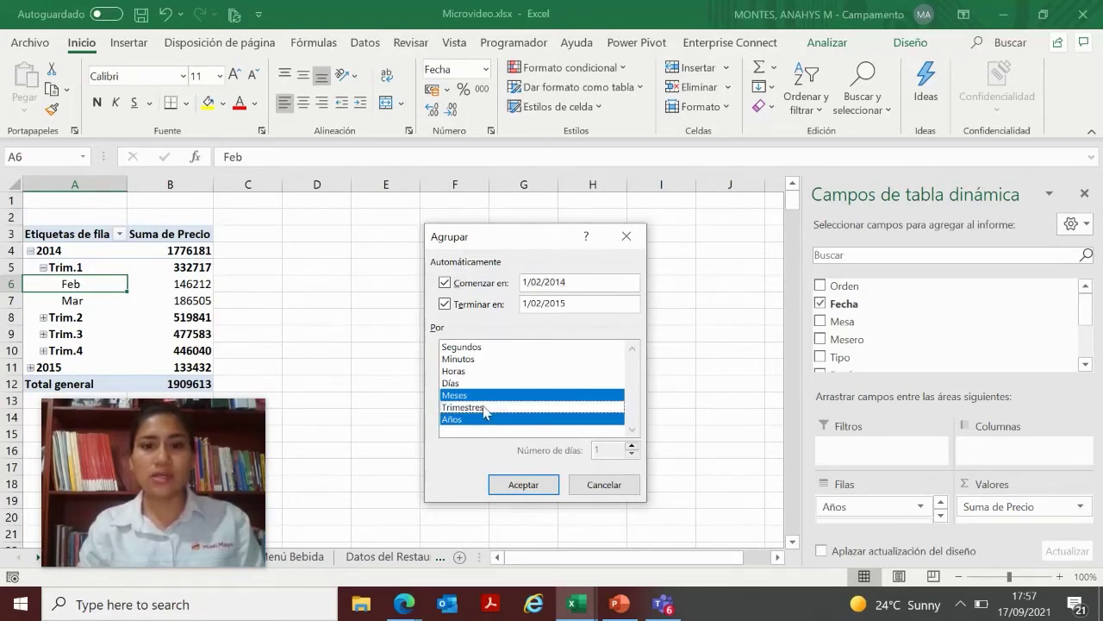
{"action": "left_click", "coordinate": [523, 485]}
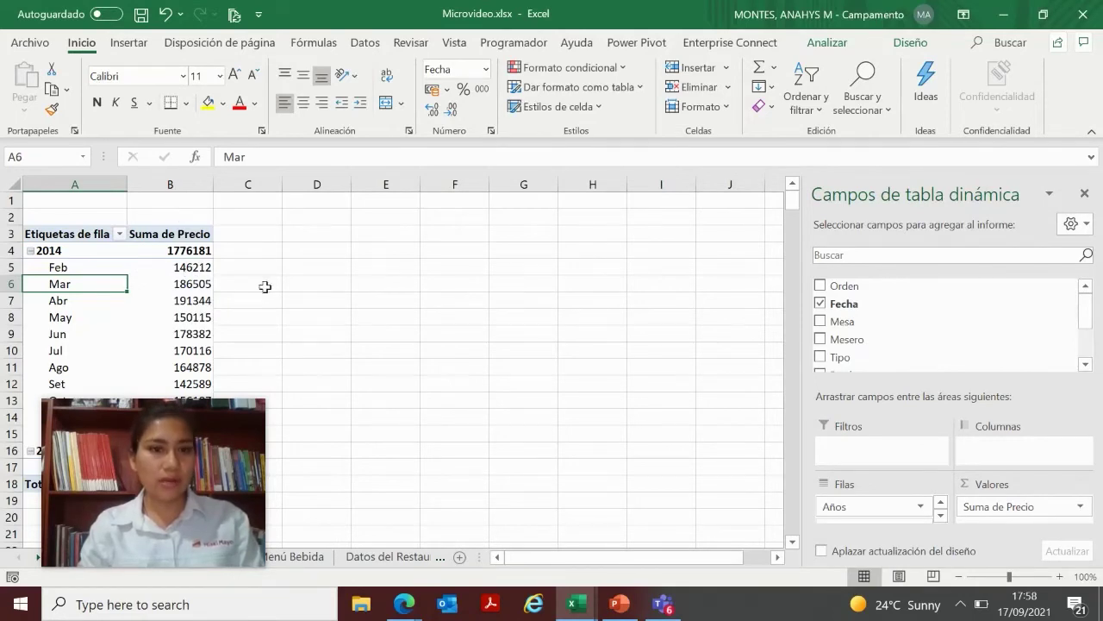
{"action": "left_click", "coordinate": [176, 267]}
{"action": "right_click", "coordinate": [181, 273]}
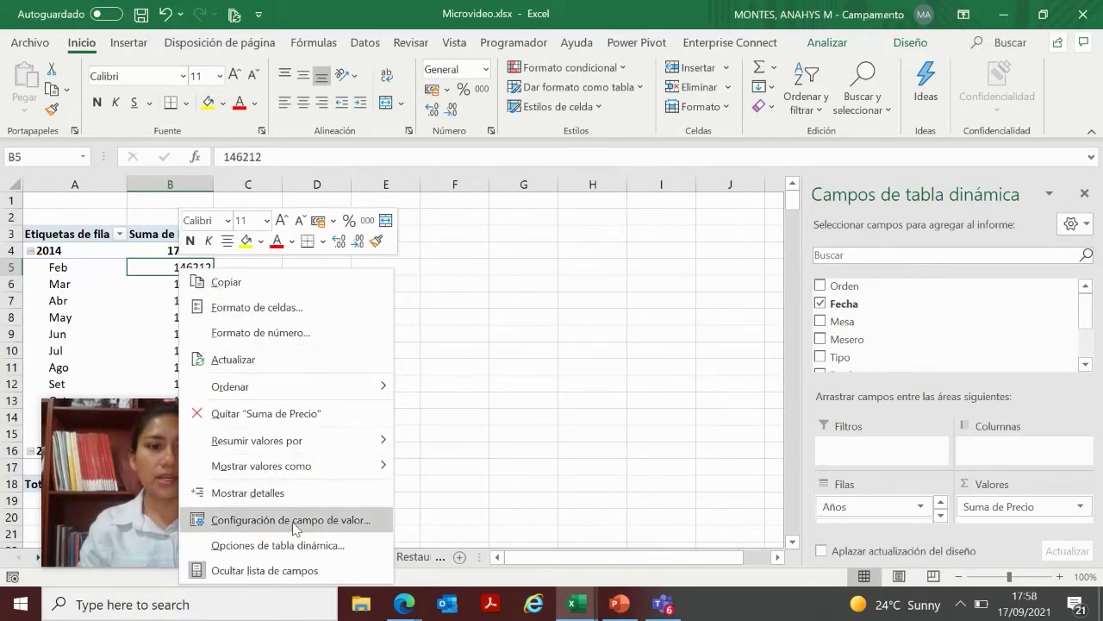
{"action": "left_click", "coordinate": [334, 524]}
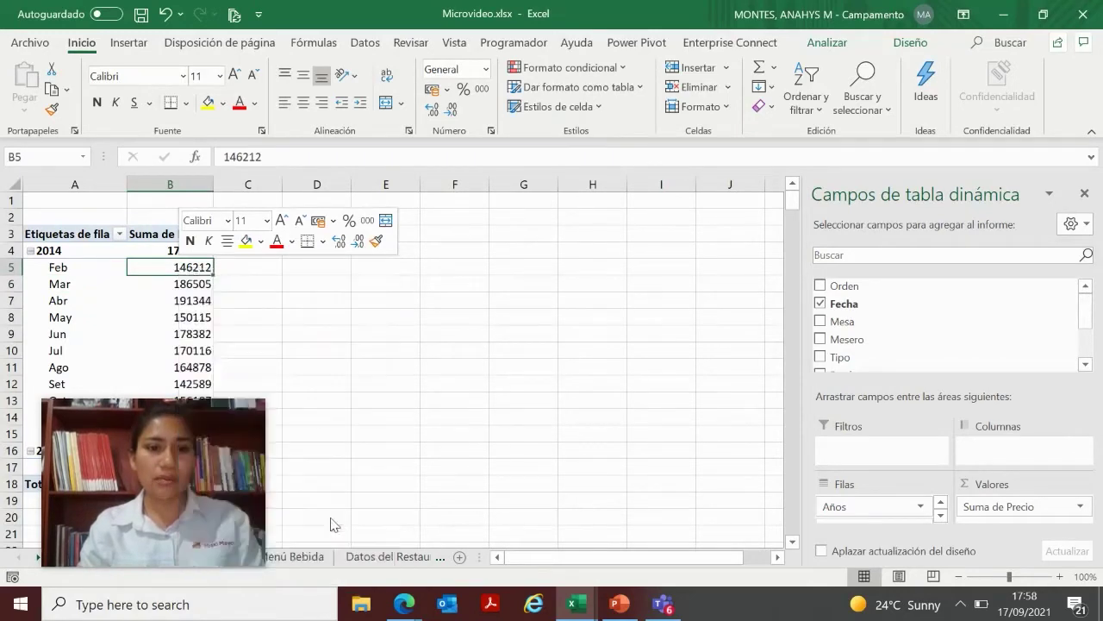
{"action": "left_click_drag", "start_coordinate": [342, 315], "coordinate": [606, 200]}
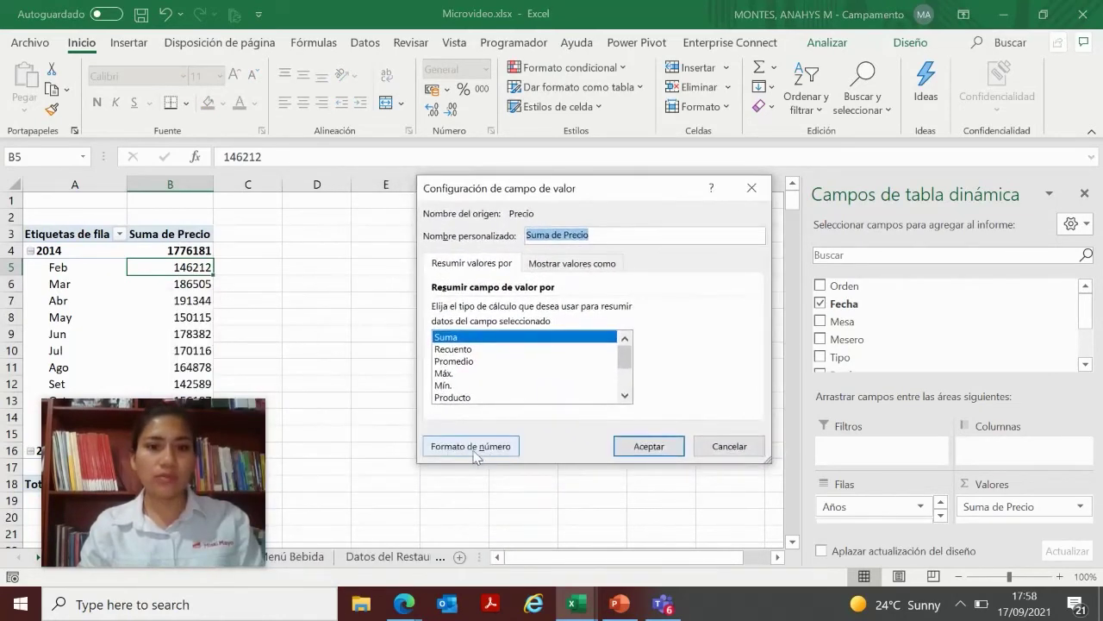
{"action": "left_click", "coordinate": [474, 449]}
{"action": "left_click_drag", "start_coordinate": [376, 155], "coordinate": [651, 105]}
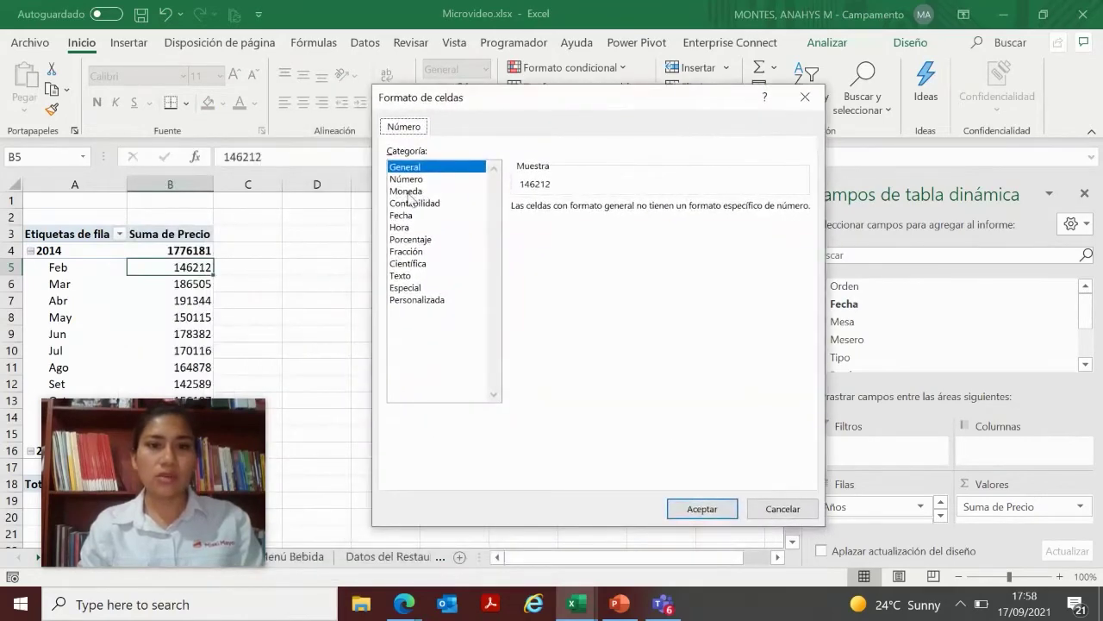
{"action": "left_click", "coordinate": [407, 191]}
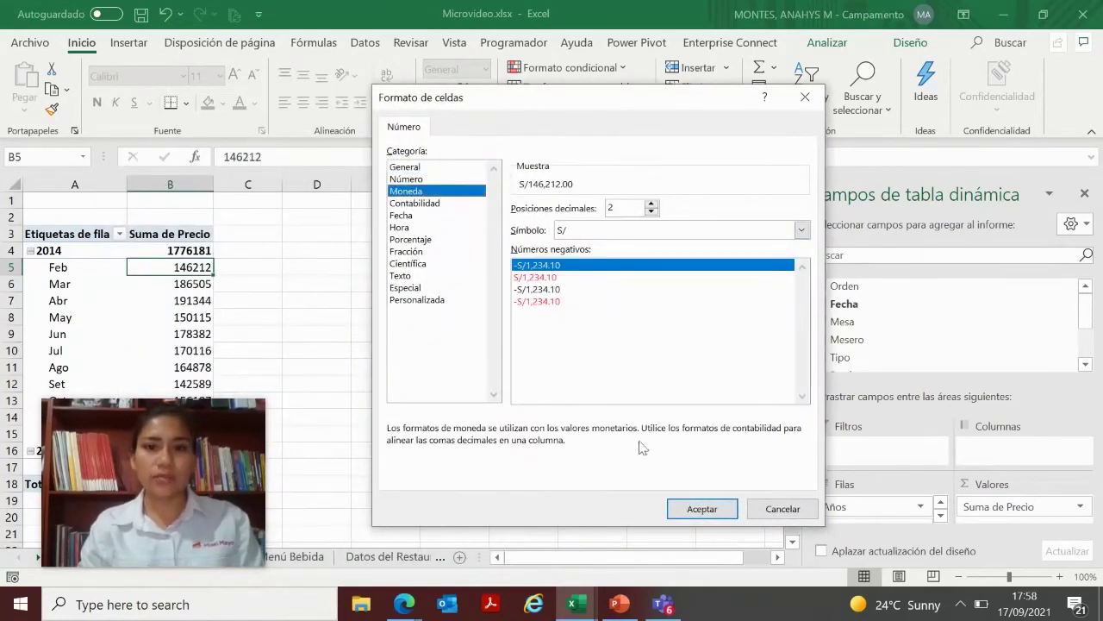
{"action": "left_click", "coordinate": [702, 510]}
{"action": "left_click", "coordinate": [655, 449]}
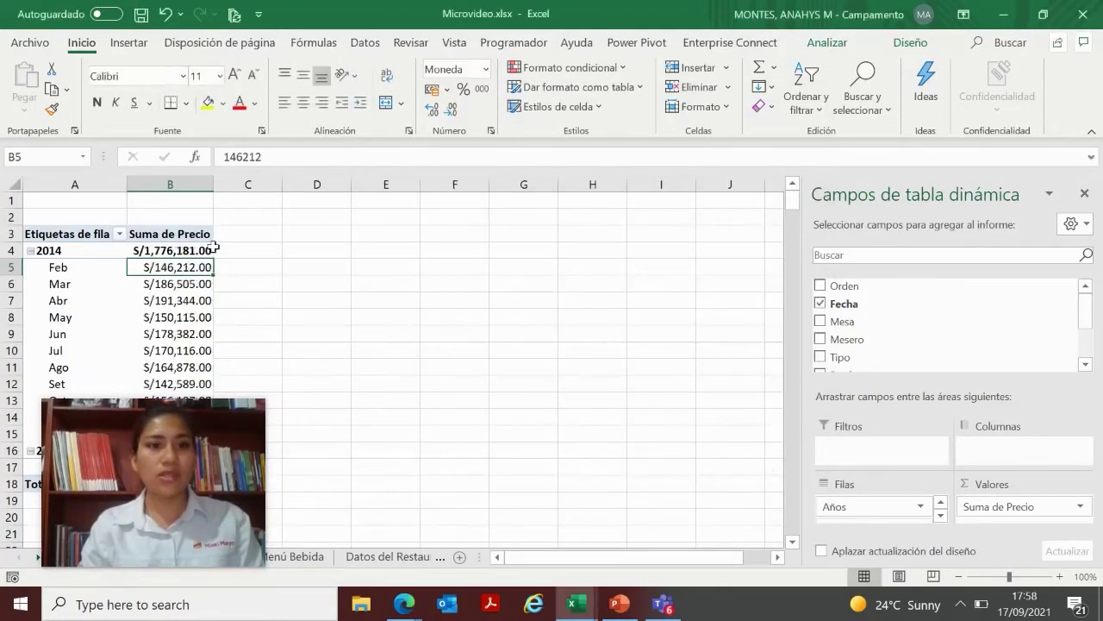
{"action": "left_click", "coordinate": [185, 300]}
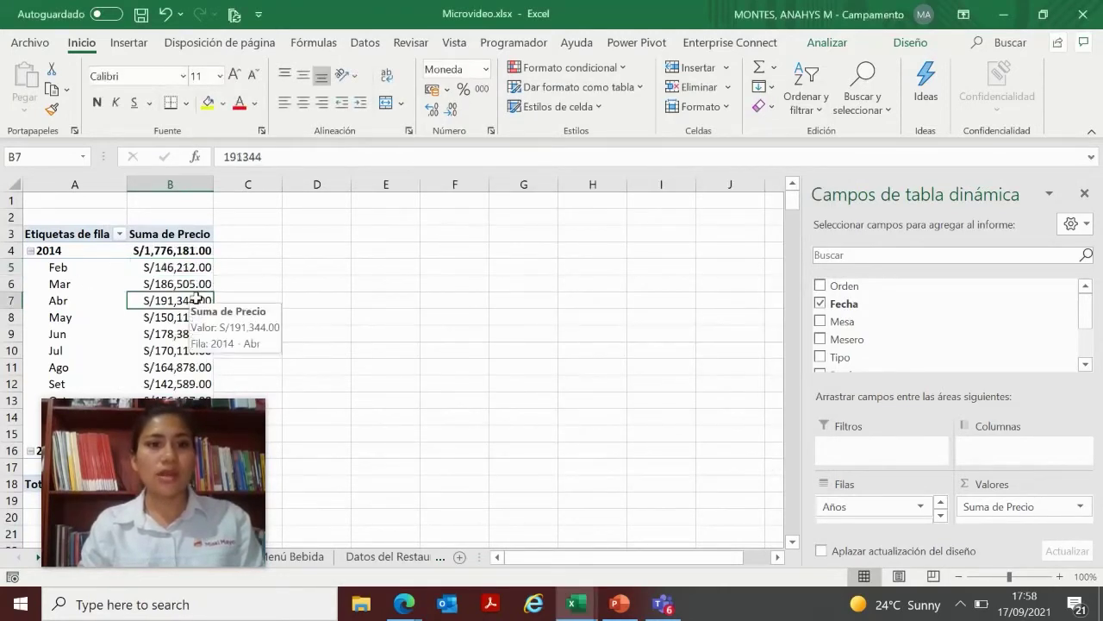
{"action": "left_click", "coordinate": [179, 270]}
{"action": "left_click", "coordinate": [175, 302]}
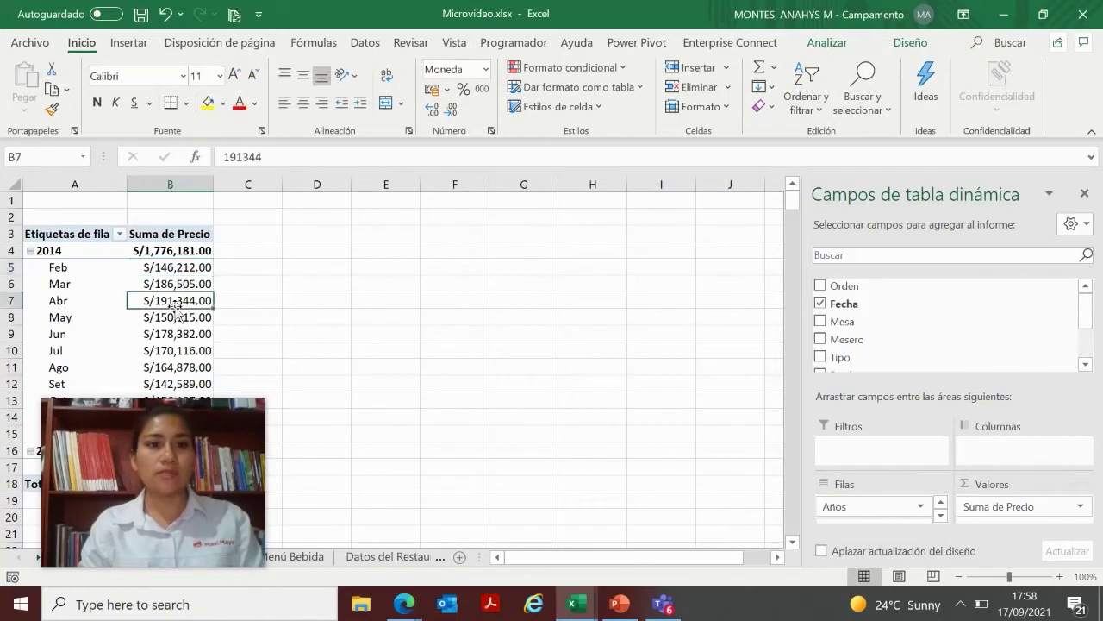
{"action": "left_click", "coordinate": [277, 302]}
{"action": "left_click", "coordinate": [194, 315]}
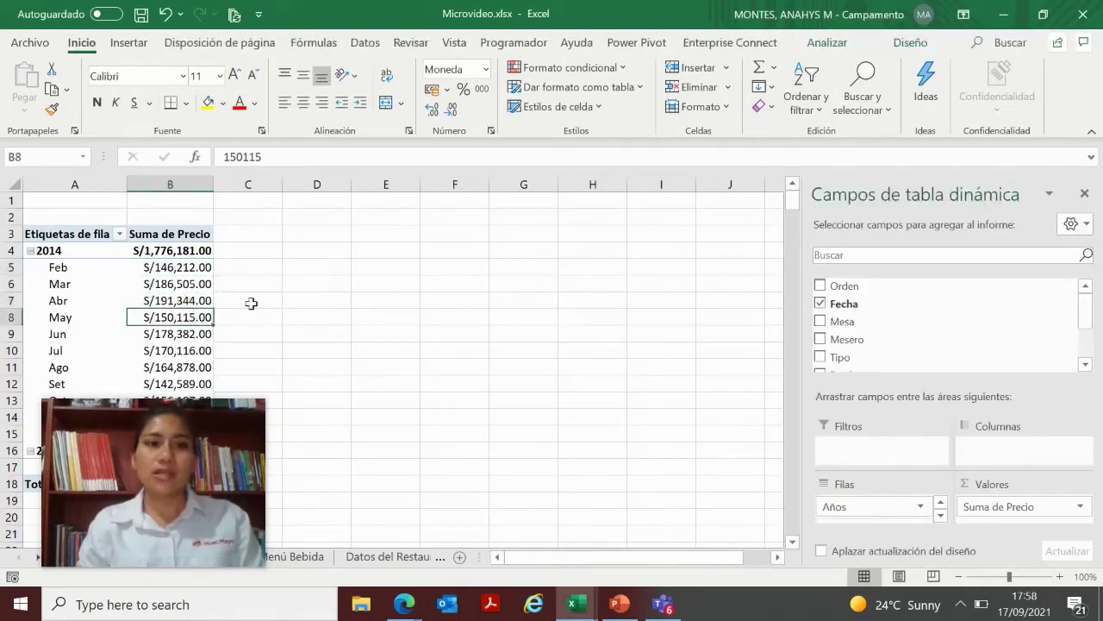
{"action": "left_click", "coordinate": [195, 278]}
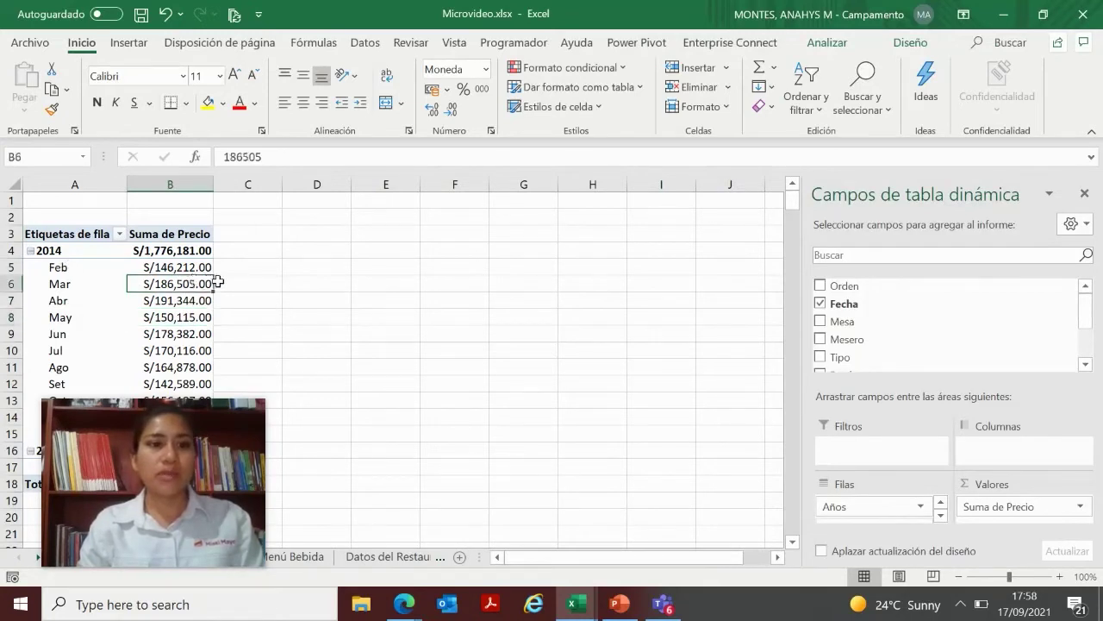
{"action": "left_click", "coordinate": [222, 282]}
{"action": "left_click", "coordinate": [181, 283]}
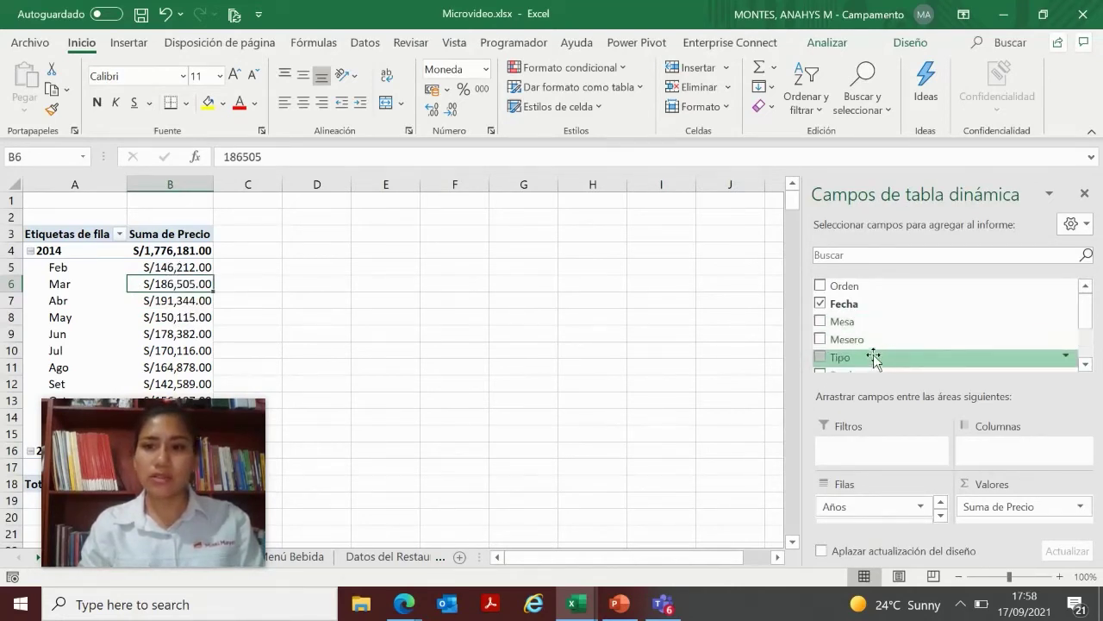
Step: Add Tipo to Columnas, splitting the monthly totals into Bebida and Comida columns
{"action": "left_click_drag", "start_coordinate": [873, 358], "coordinate": [984, 439]}
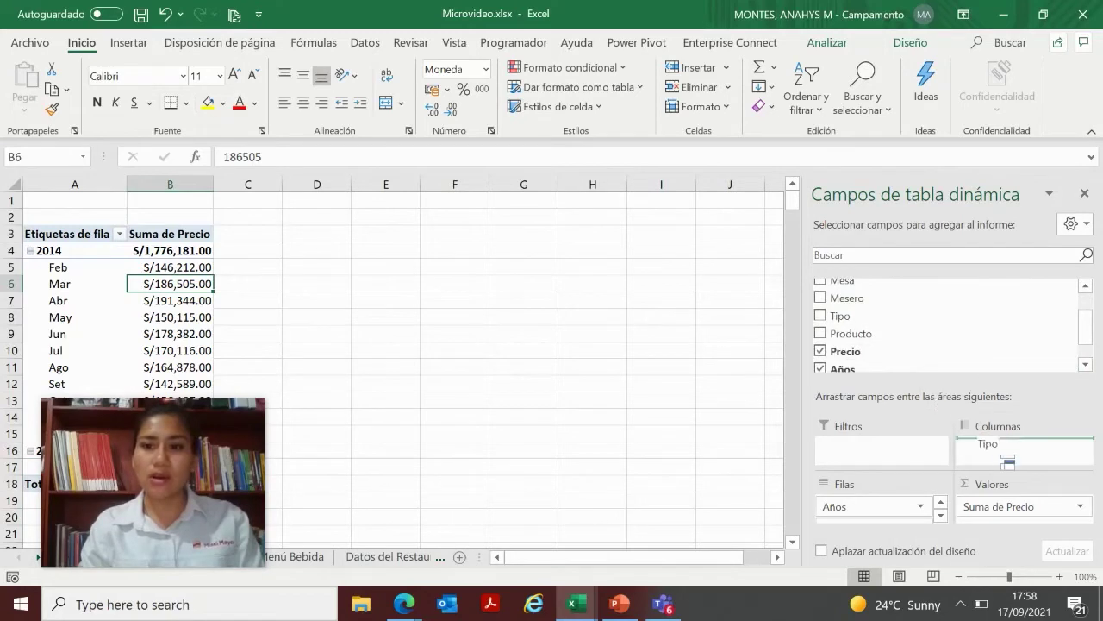
{"action": "left_click_drag", "start_coordinate": [984, 439], "coordinate": [991, 448]}
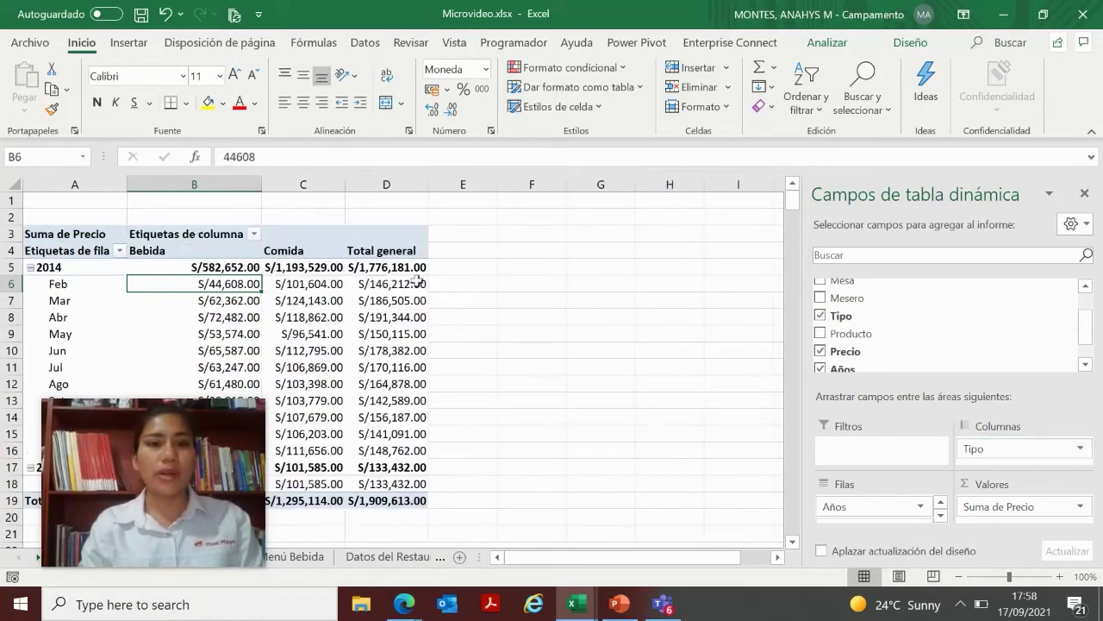
{"action": "left_click", "coordinate": [197, 255]}
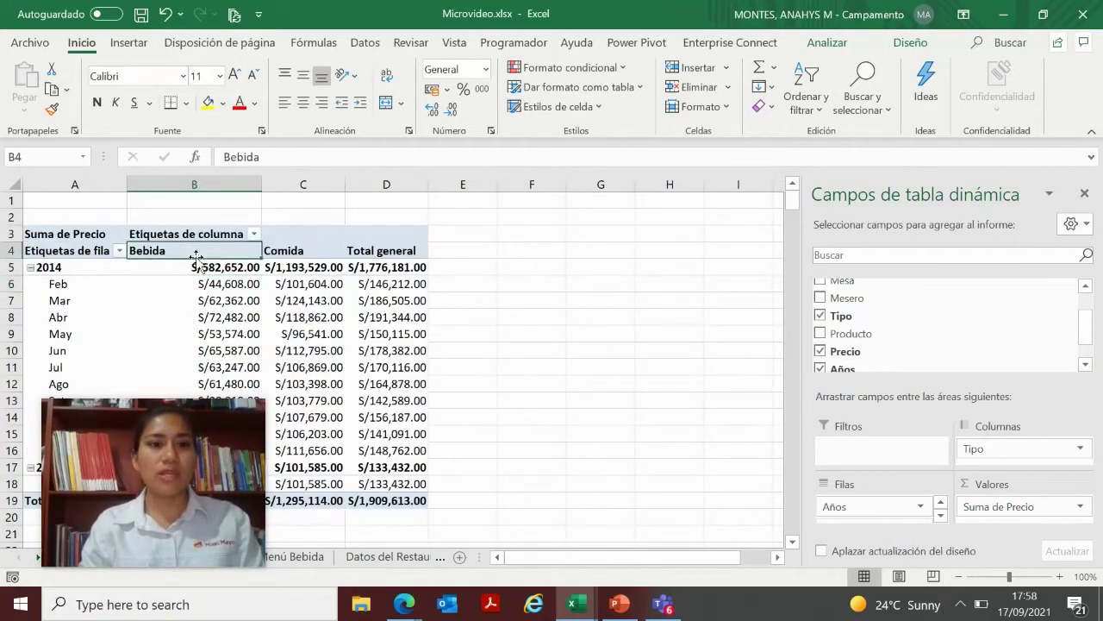
{"action": "left_click", "coordinate": [296, 255]}
{"action": "left_click", "coordinate": [403, 285]}
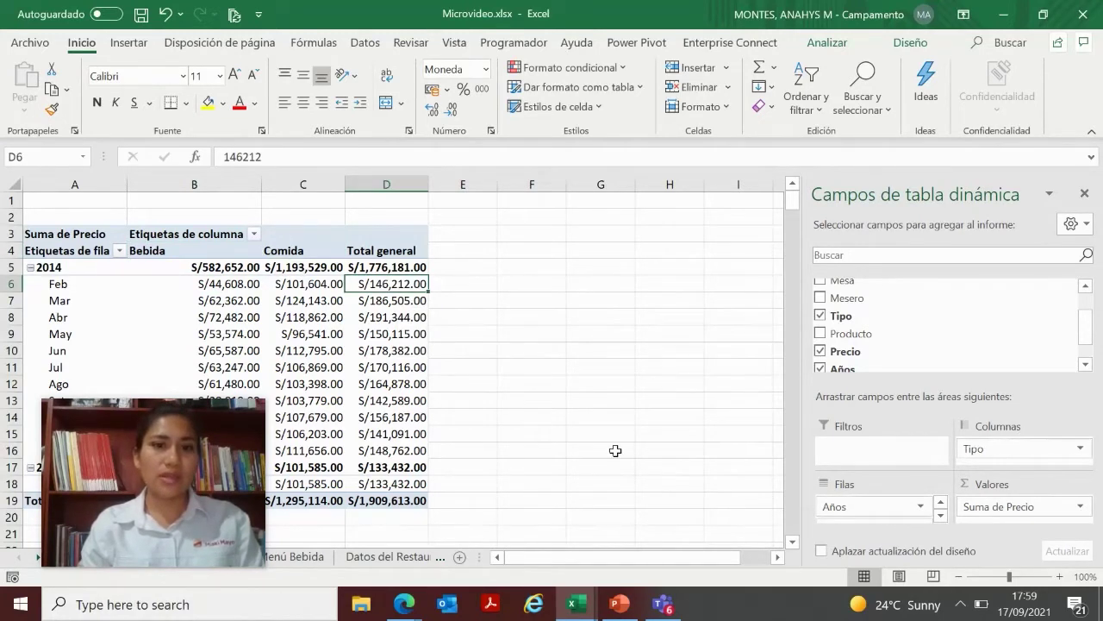
Step: Check the March and April Bebida totals in the split pivot table
{"action": "left_click", "coordinate": [242, 302]}
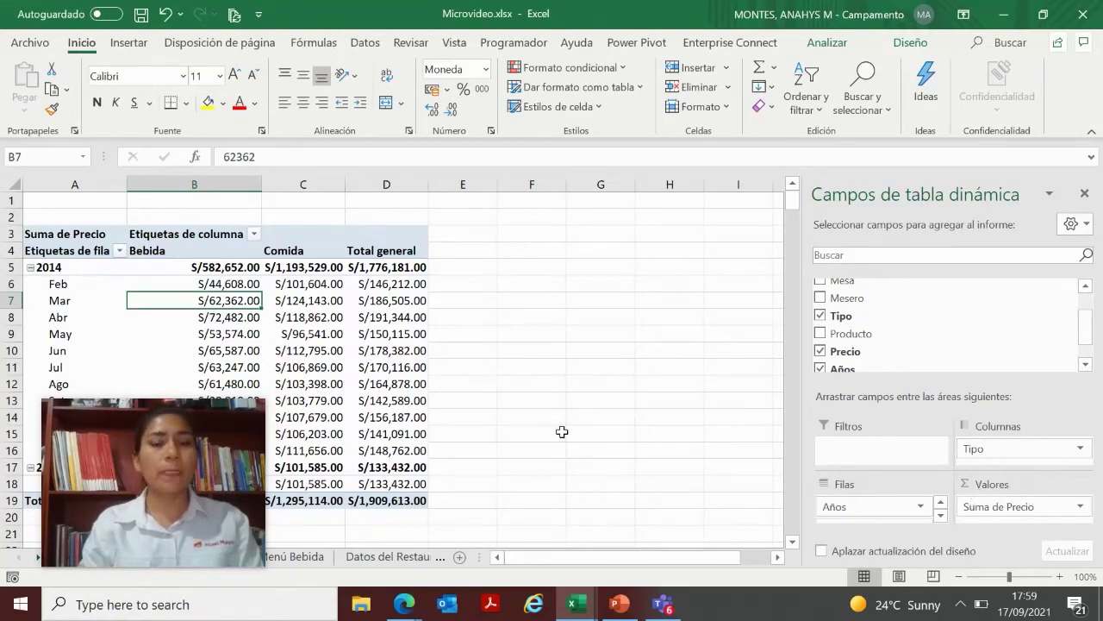
{"action": "left_click", "coordinate": [399, 369]}
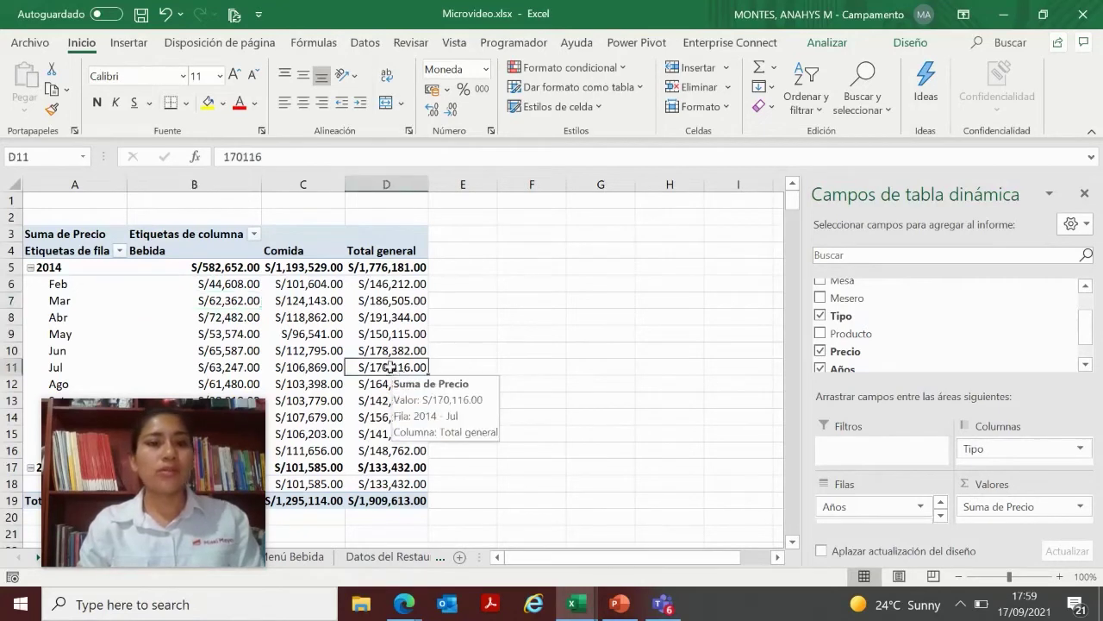
{"action": "left_click", "coordinate": [257, 318]}
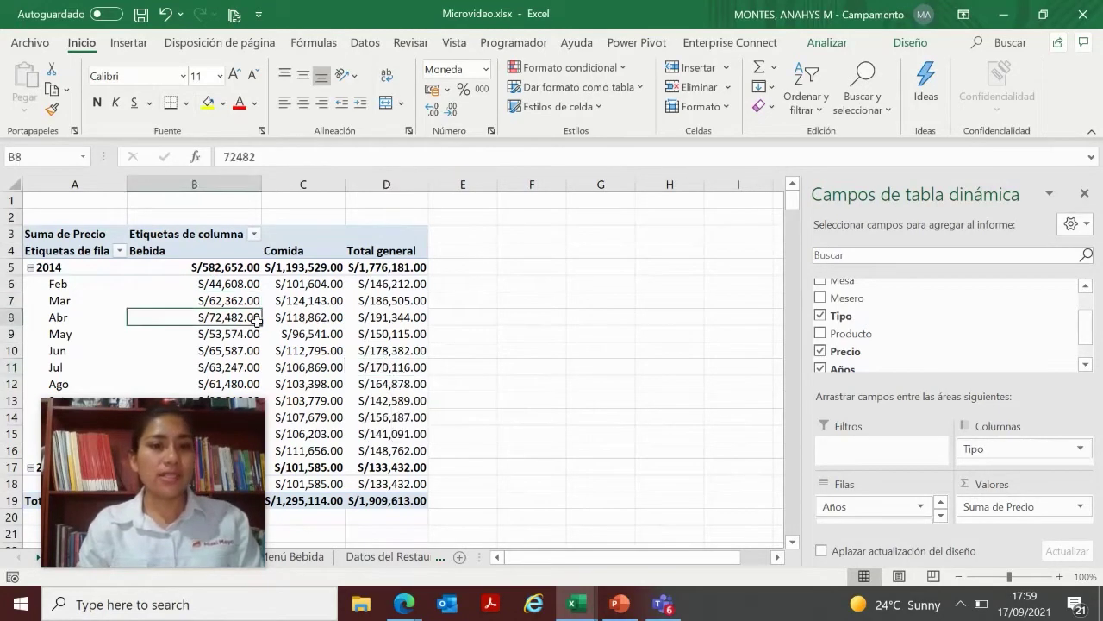
{"action": "left_click", "coordinate": [362, 300]}
{"action": "left_click", "coordinate": [245, 294]}
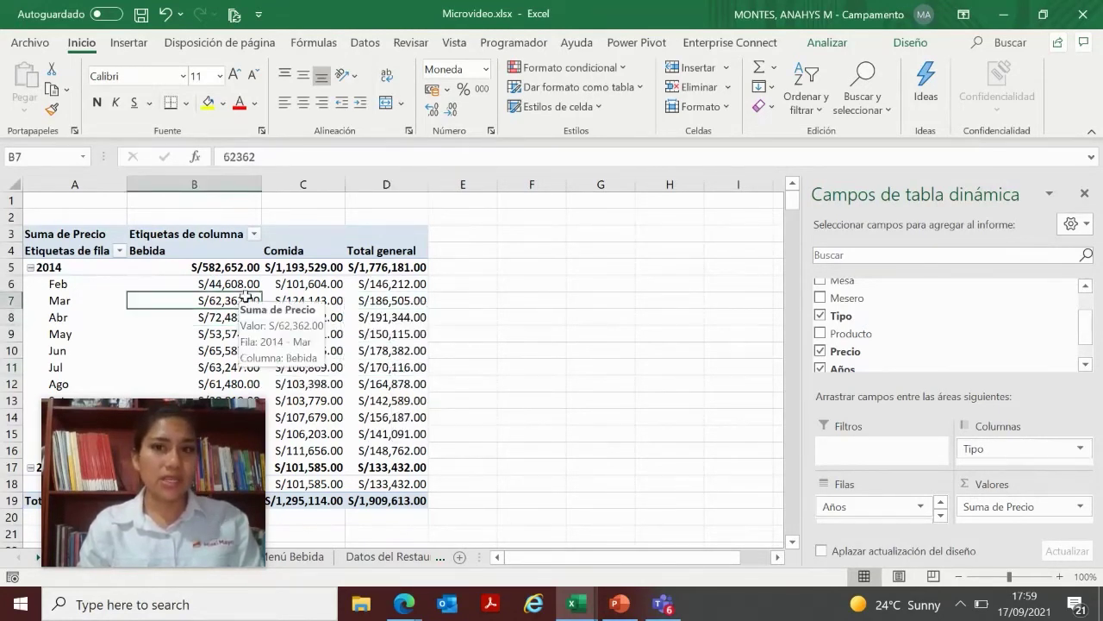
Step: Apply the Azul claro 'Estilo de tabla dinámica medio 2' style to the pivot table
{"action": "left_click", "coordinate": [912, 43]}
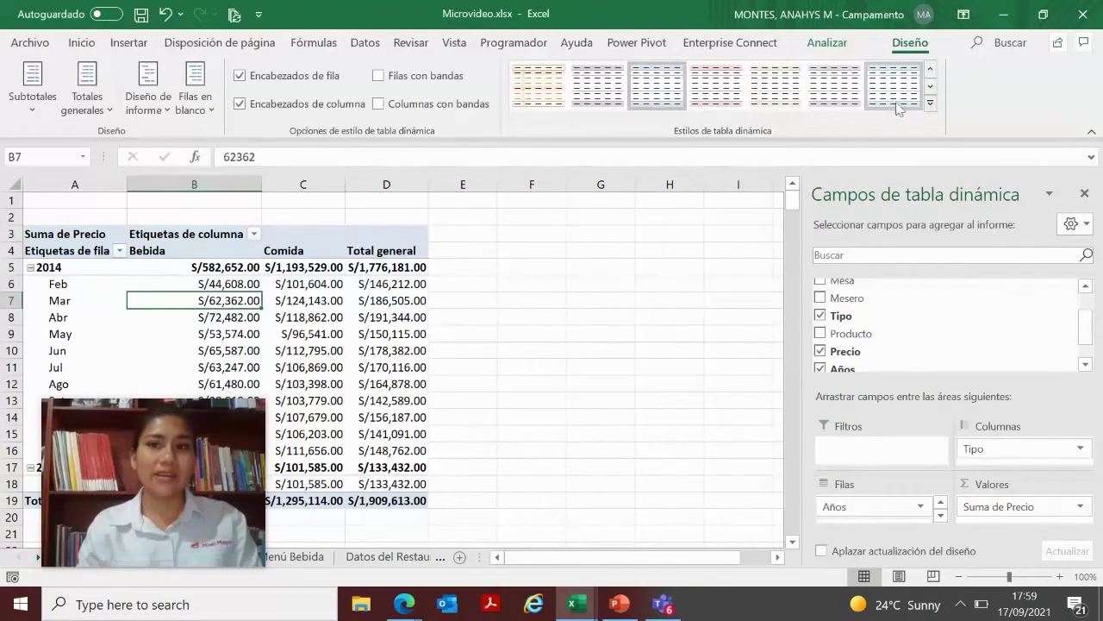
{"action": "left_click", "coordinate": [930, 88]}
{"action": "left_click", "coordinate": [928, 88]}
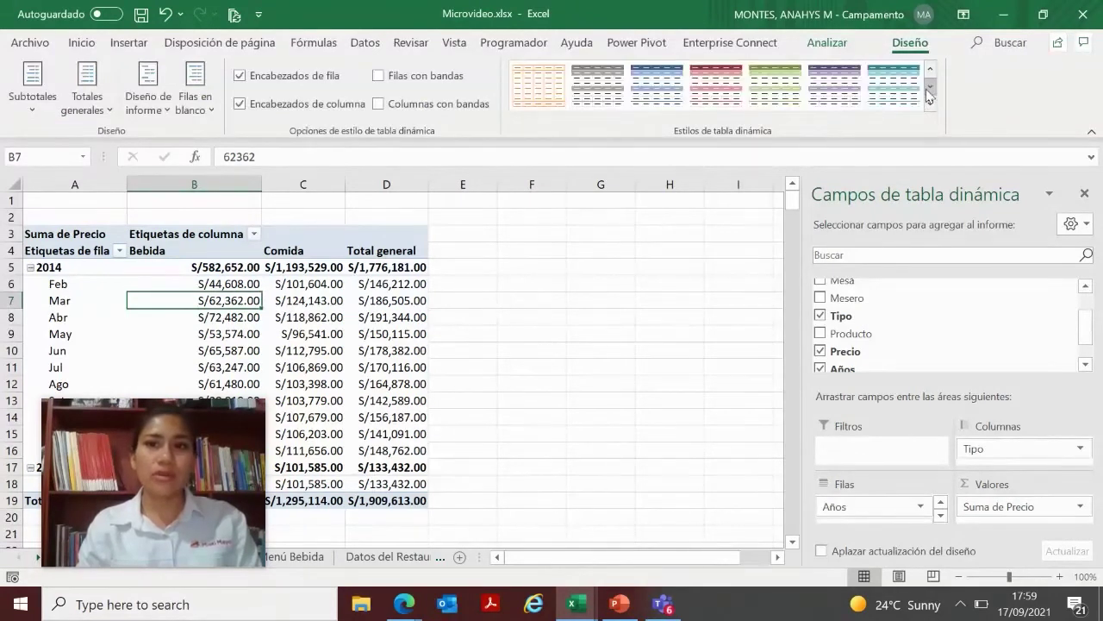
{"action": "left_click", "coordinate": [657, 93]}
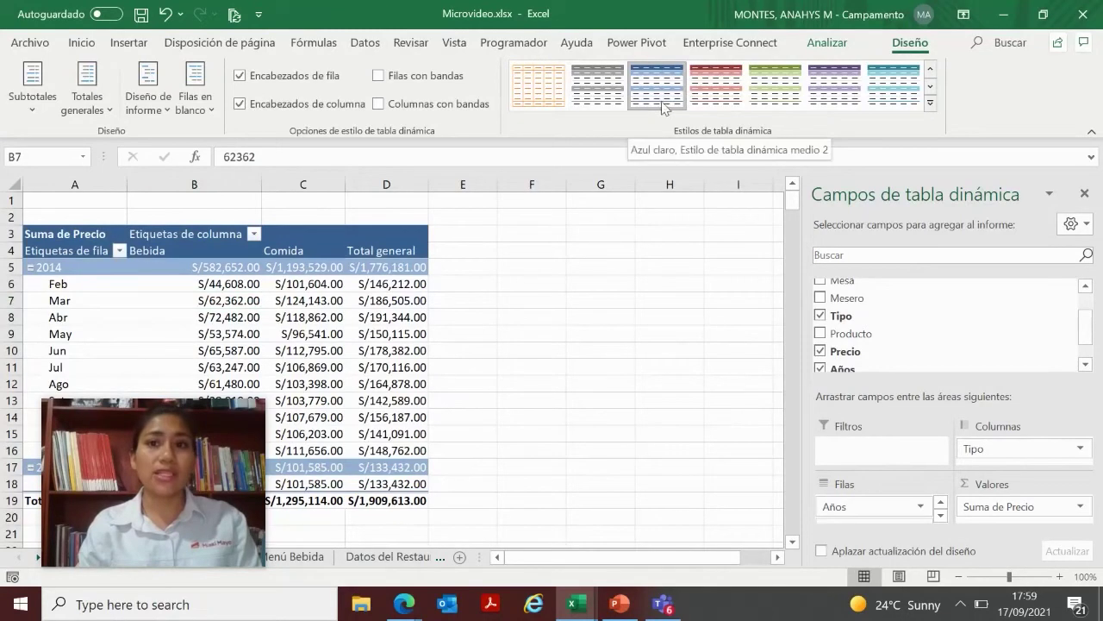
{"action": "left_click", "coordinate": [596, 234]}
{"action": "left_click", "coordinate": [446, 317]}
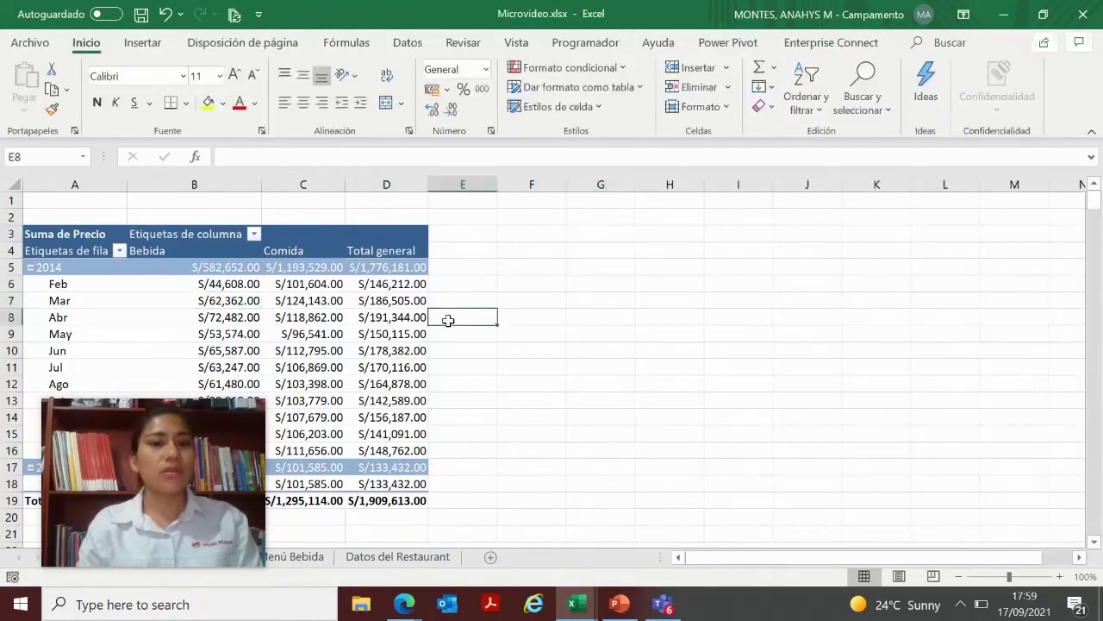
{"action": "left_click", "coordinate": [319, 333]}
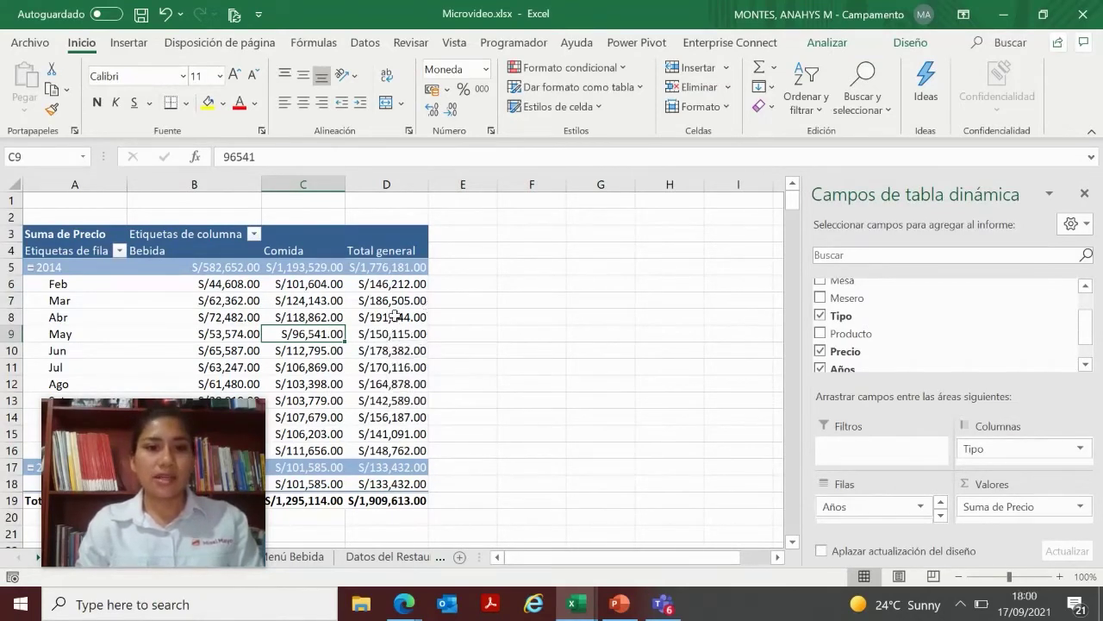
{"action": "mouse_move", "coordinate": [407, 336]}
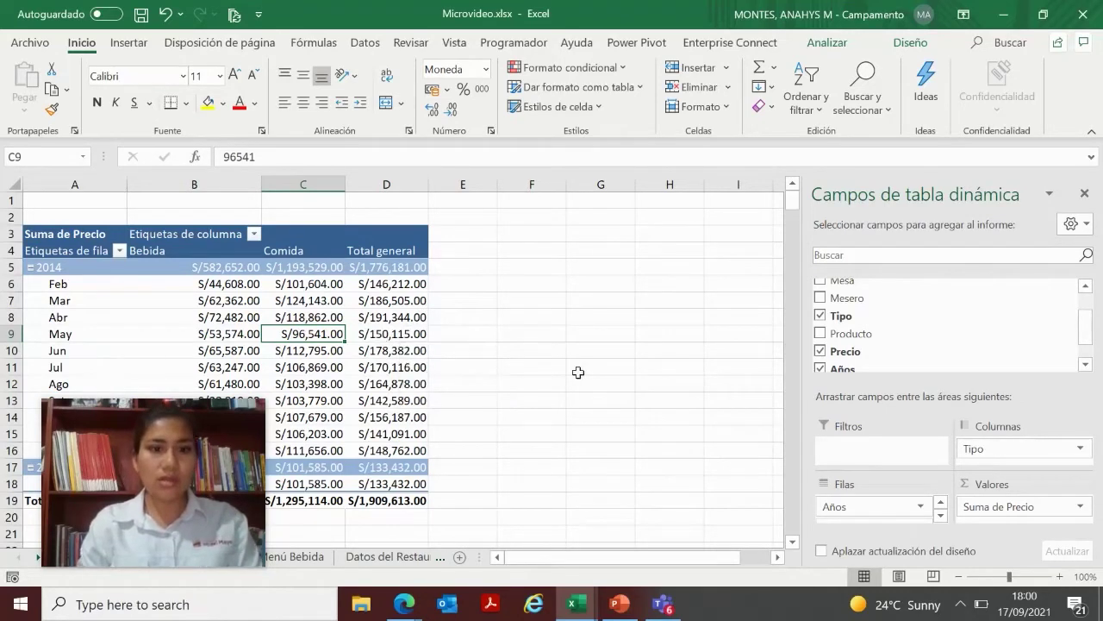
{"action": "scroll", "coordinate": [1091, 302], "scroll_direction": "up", "scroll_amount": 2}
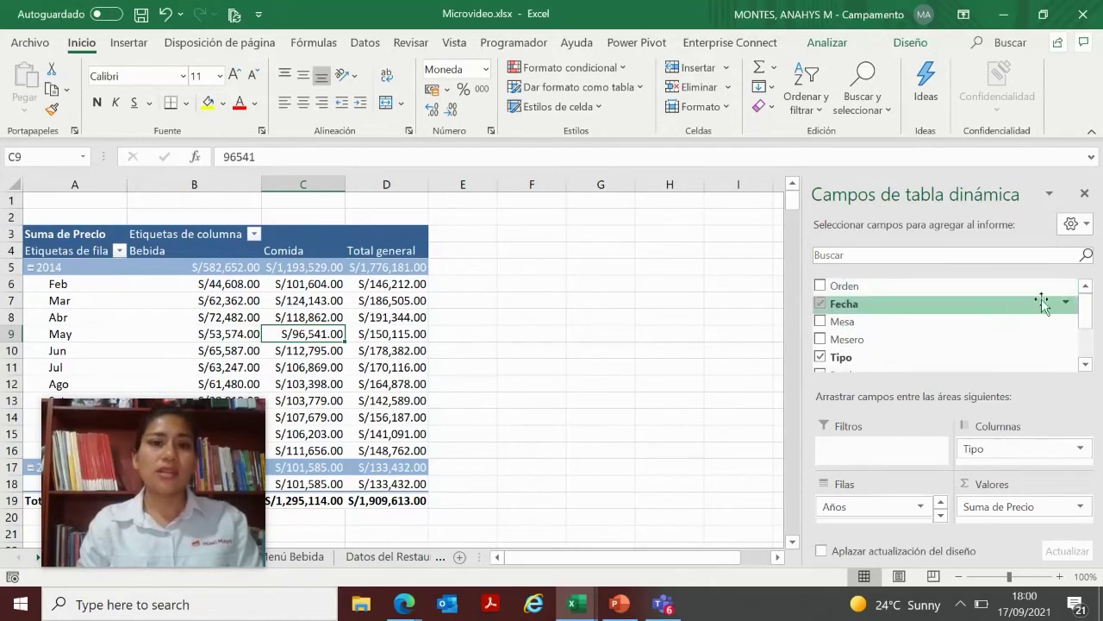
{"action": "left_click_drag", "start_coordinate": [888, 336], "coordinate": [857, 452]}
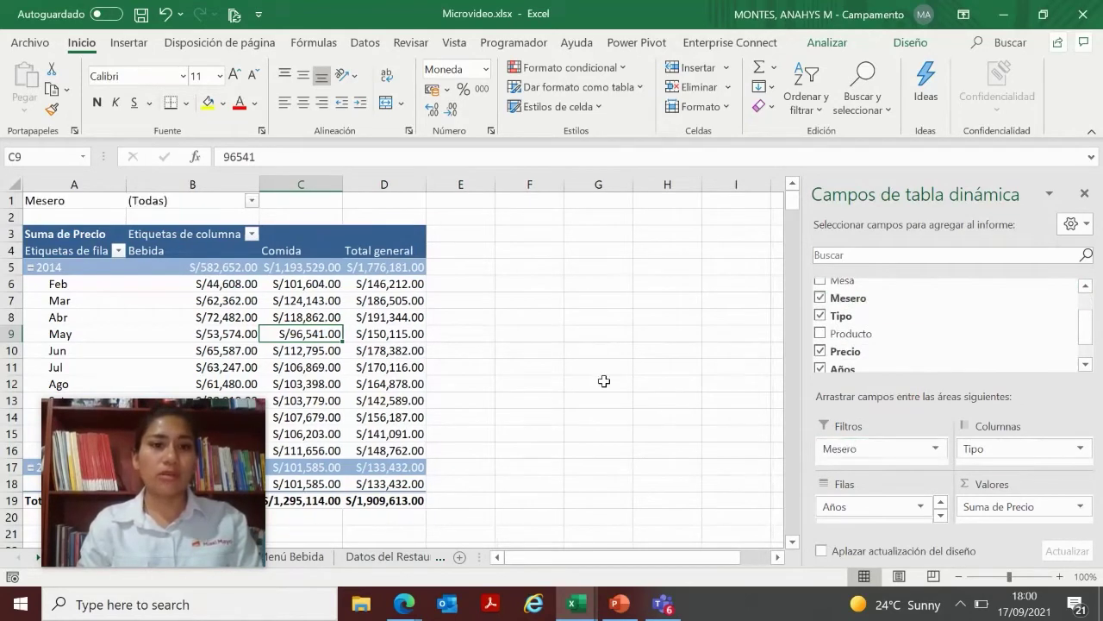
{"action": "left_click", "coordinate": [489, 365]}
{"action": "left_click", "coordinate": [420, 337]}
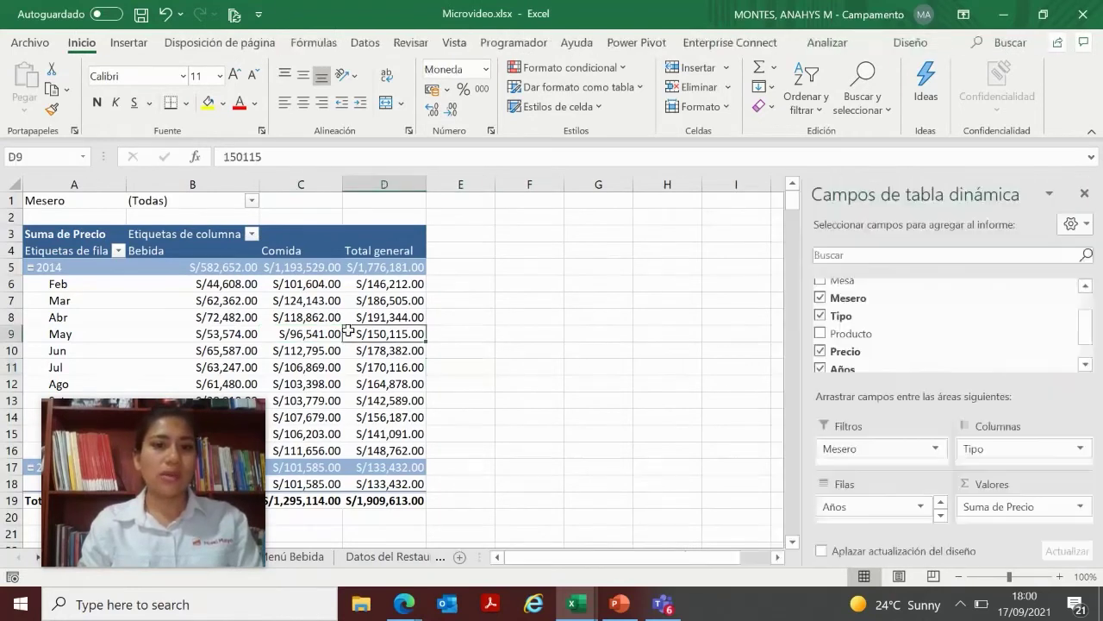
{"action": "left_click", "coordinate": [252, 201]}
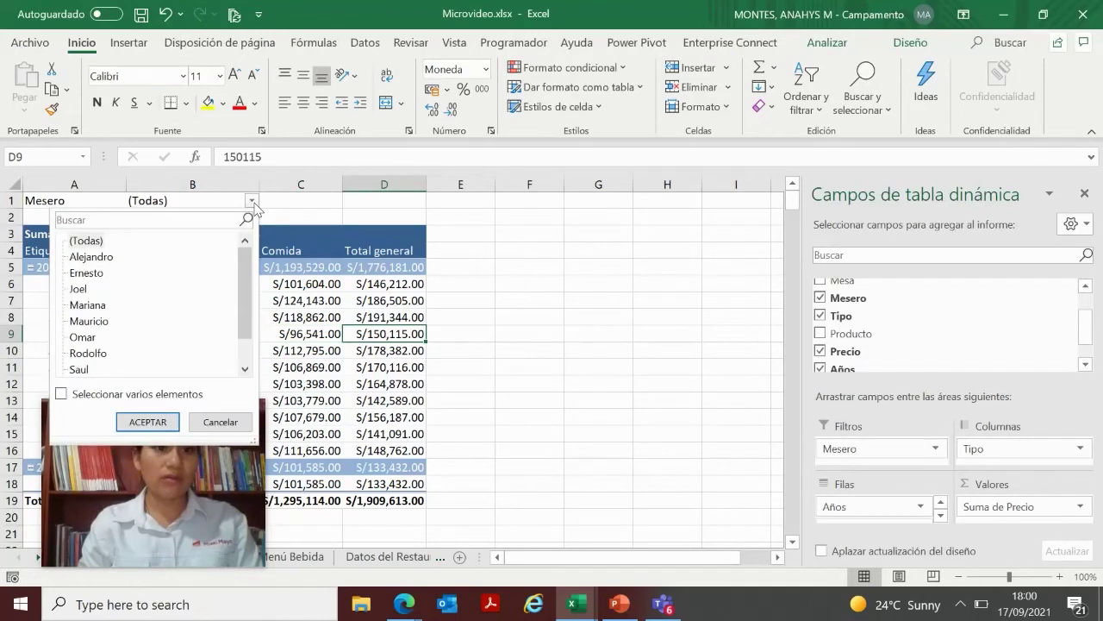
{"action": "scroll", "coordinate": [249, 263], "scroll_direction": "down", "scroll_amount": 1}
{"action": "scroll", "coordinate": [250, 263], "scroll_direction": "down", "scroll_amount": 1}
{"action": "scroll", "coordinate": [250, 263], "scroll_direction": "up", "scroll_amount": 2}
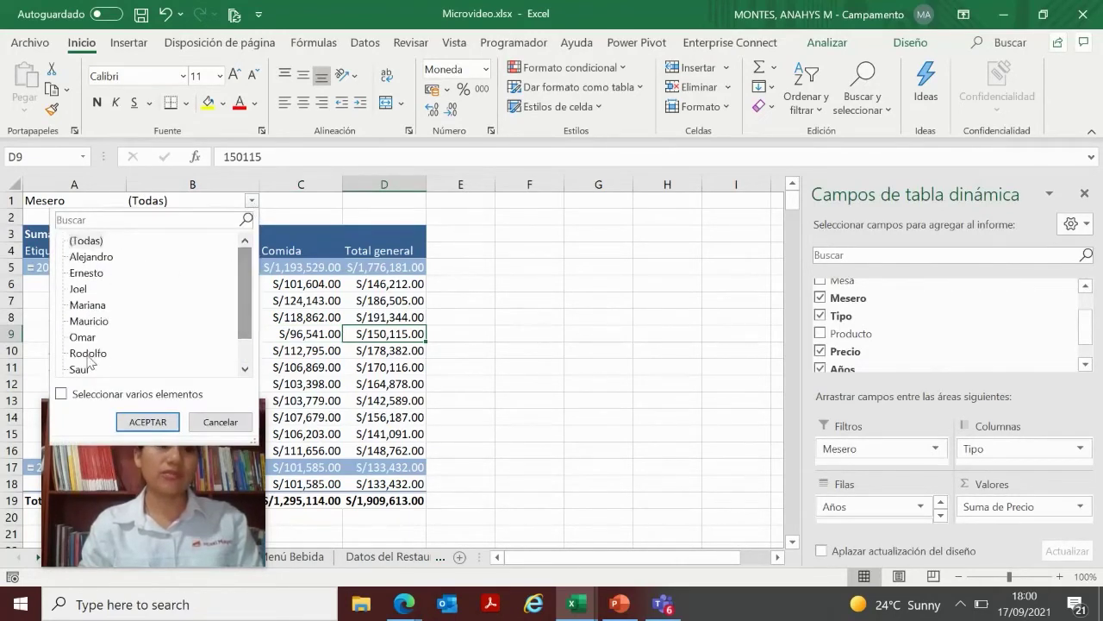
{"action": "left_click", "coordinate": [94, 274]}
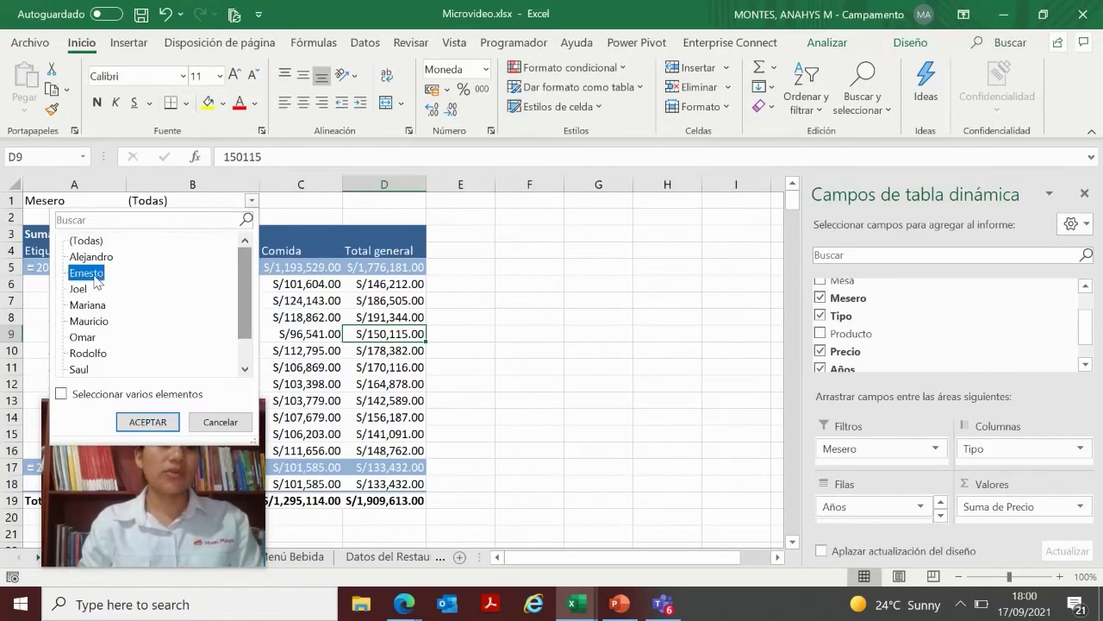
{"action": "left_click", "coordinate": [148, 421]}
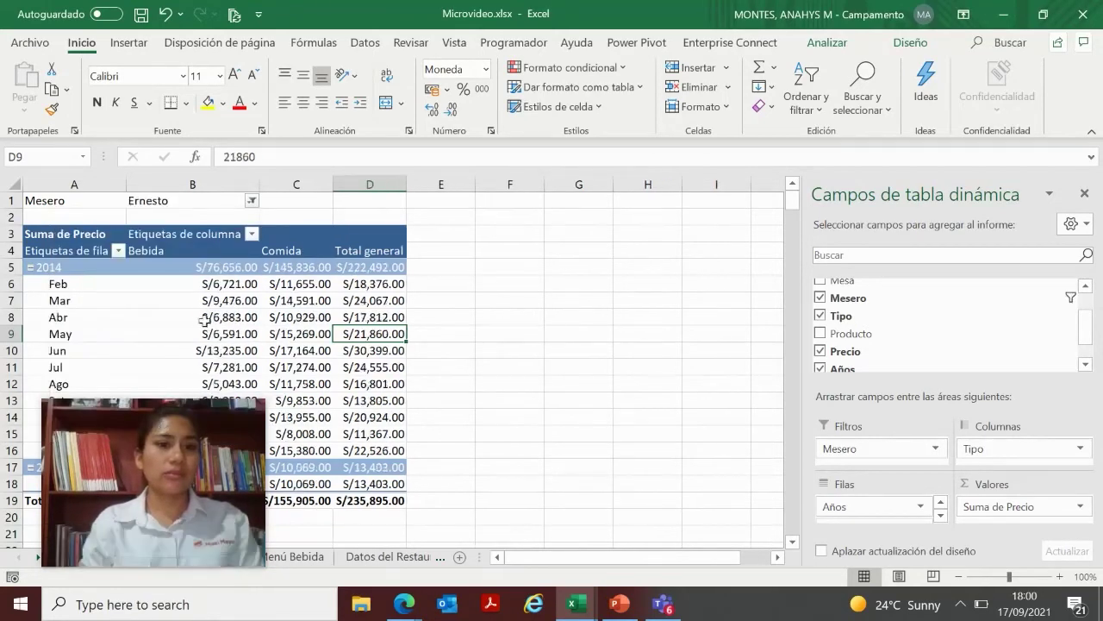
{"action": "left_click", "coordinate": [250, 202]}
{"action": "left_click", "coordinate": [90, 341]}
{"action": "left_click", "coordinate": [149, 421]}
{"action": "left_click", "coordinate": [366, 382]}
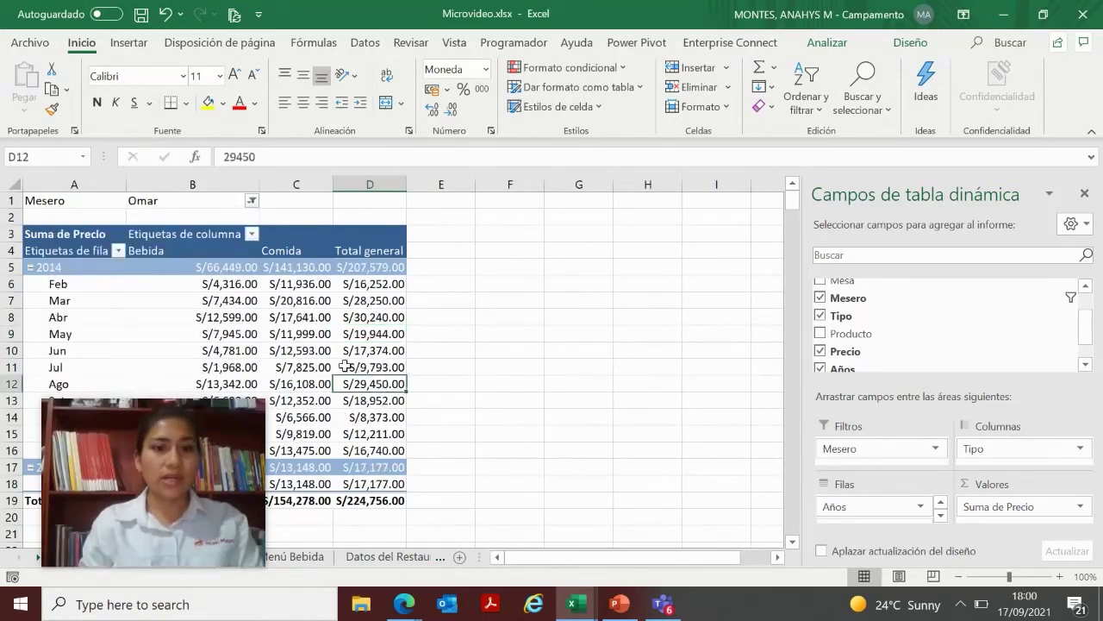
{"action": "mouse_move", "coordinate": [402, 318]}
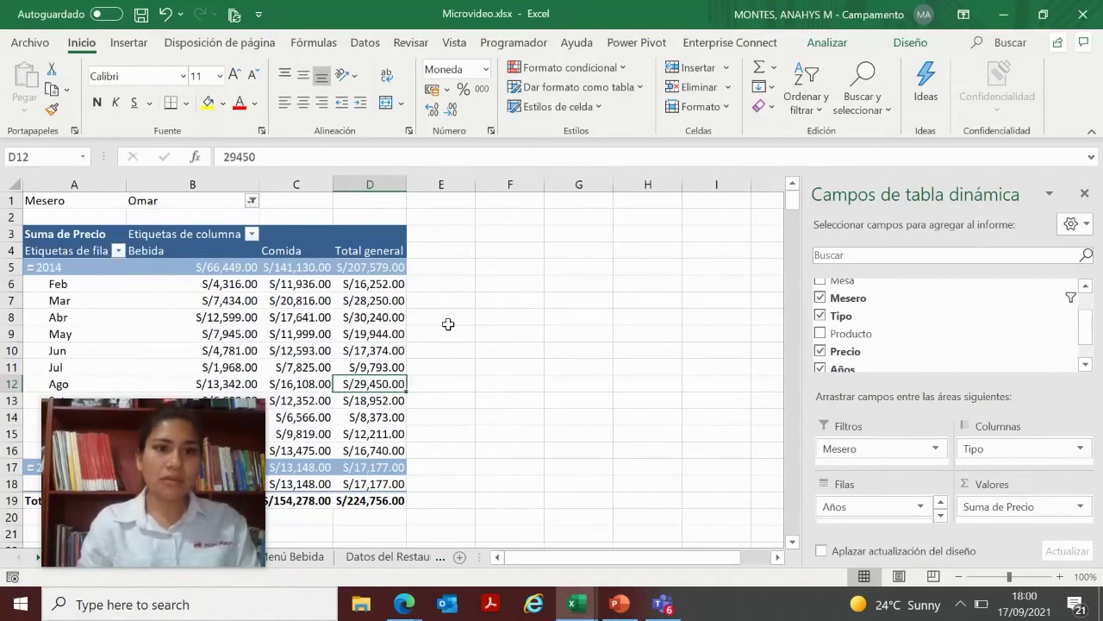
{"action": "left_click", "coordinate": [349, 314]}
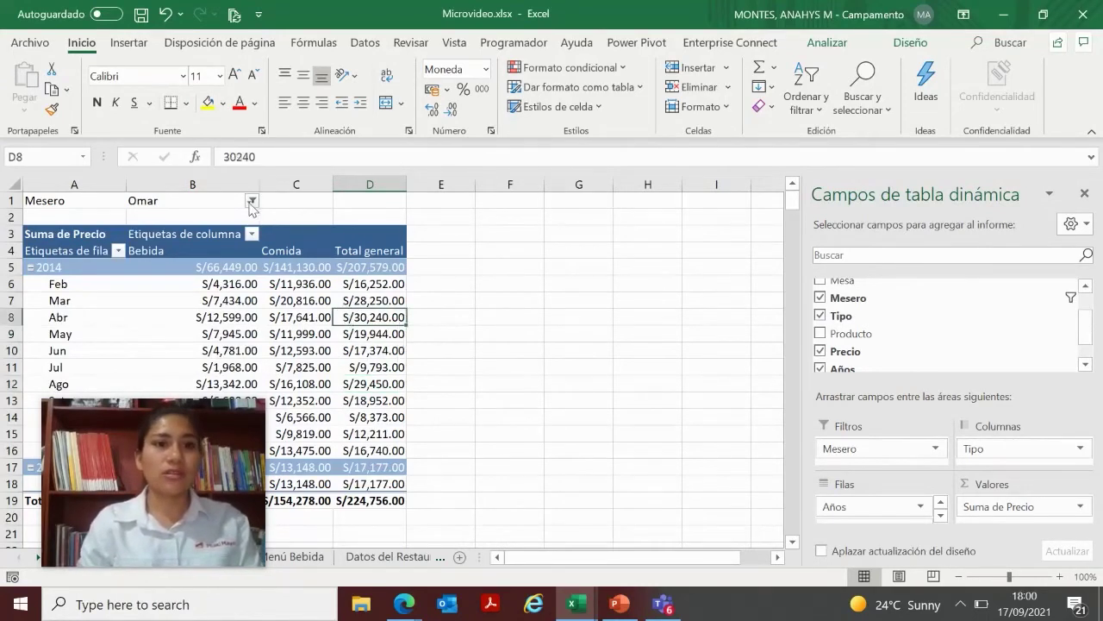
{"action": "left_click", "coordinate": [338, 299]}
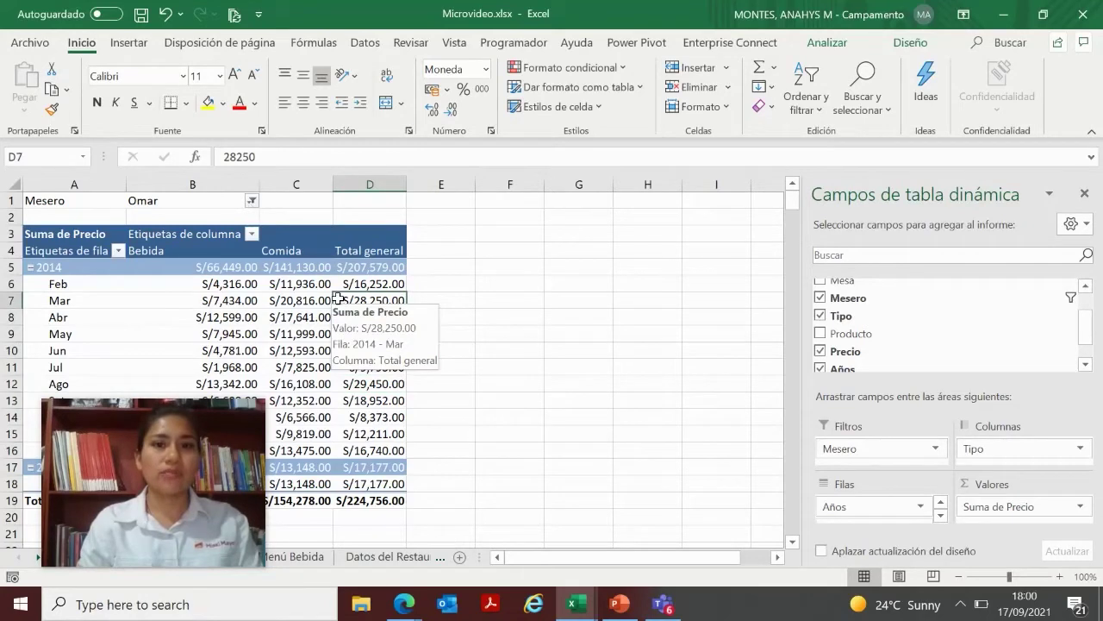
{"action": "left_click", "coordinate": [306, 315]}
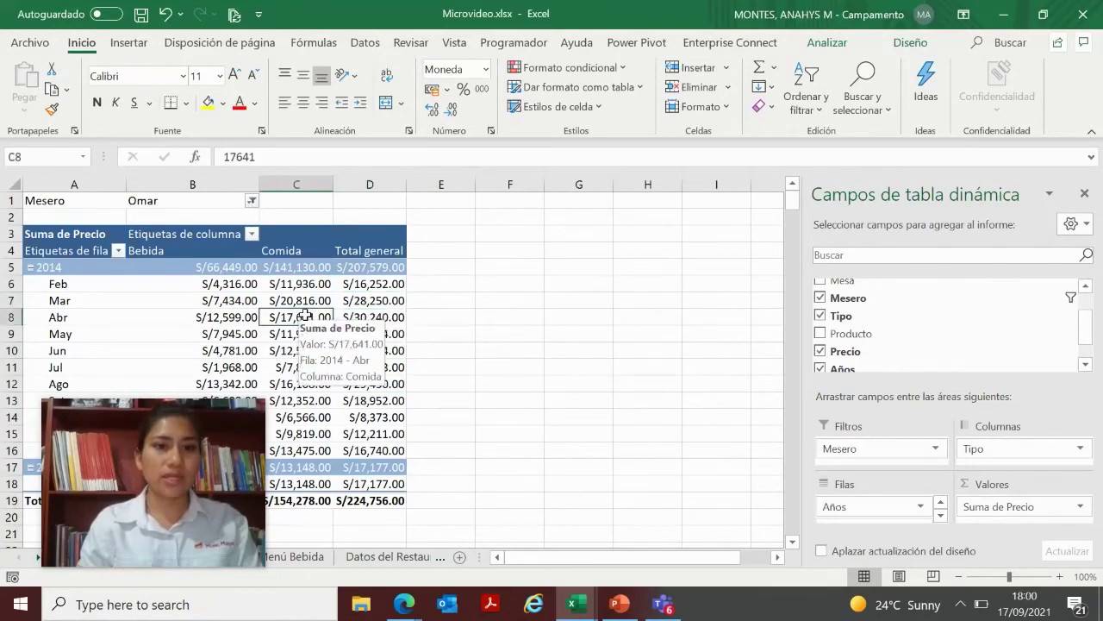
Step: Insert a Mesero slicer and place it beside the pivot table
{"action": "left_click", "coordinate": [829, 44]}
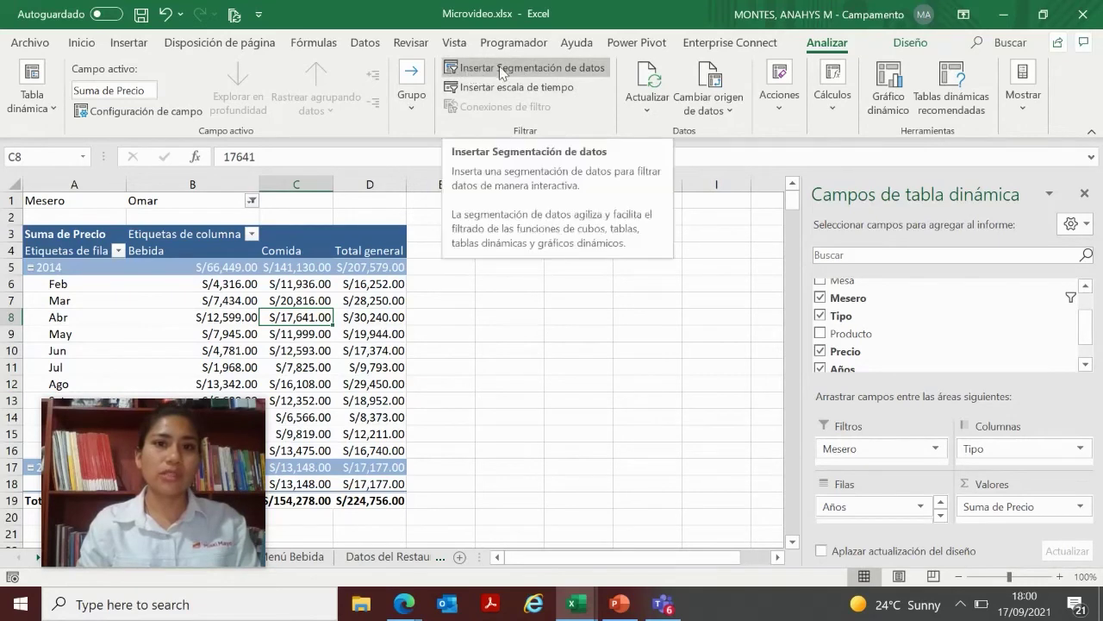
{"action": "left_click", "coordinate": [552, 73]}
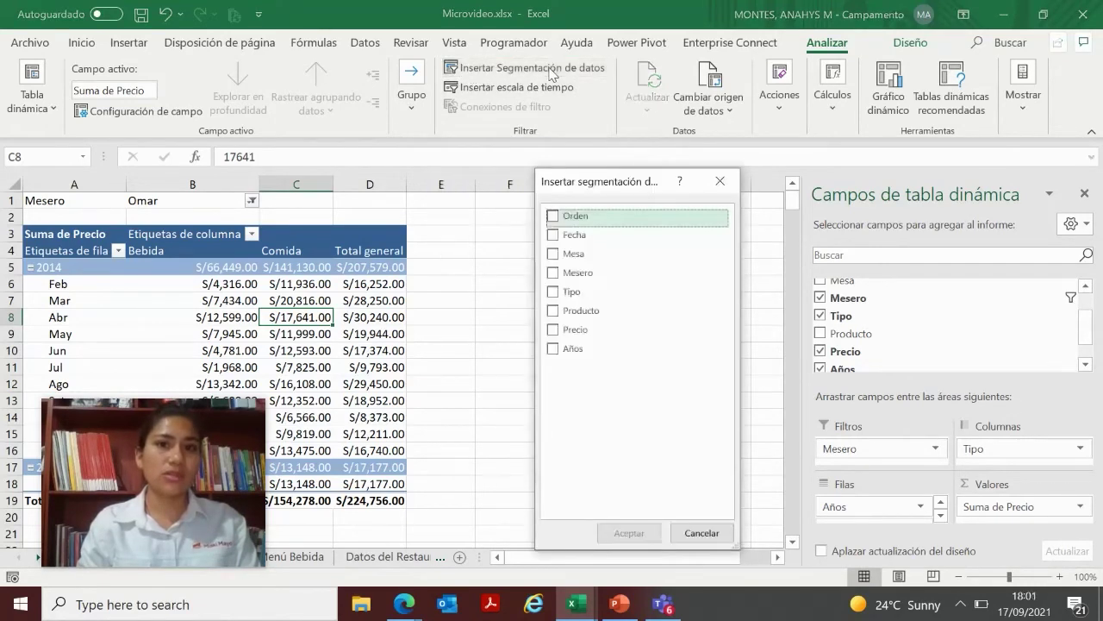
{"action": "mouse_move", "coordinate": [615, 183]}
{"action": "left_mouse_down"}
{"action": "mouse_move", "coordinate": [595, 239]}
{"action": "mouse_move", "coordinate": [546, 235]}
{"action": "left_mouse_up"}
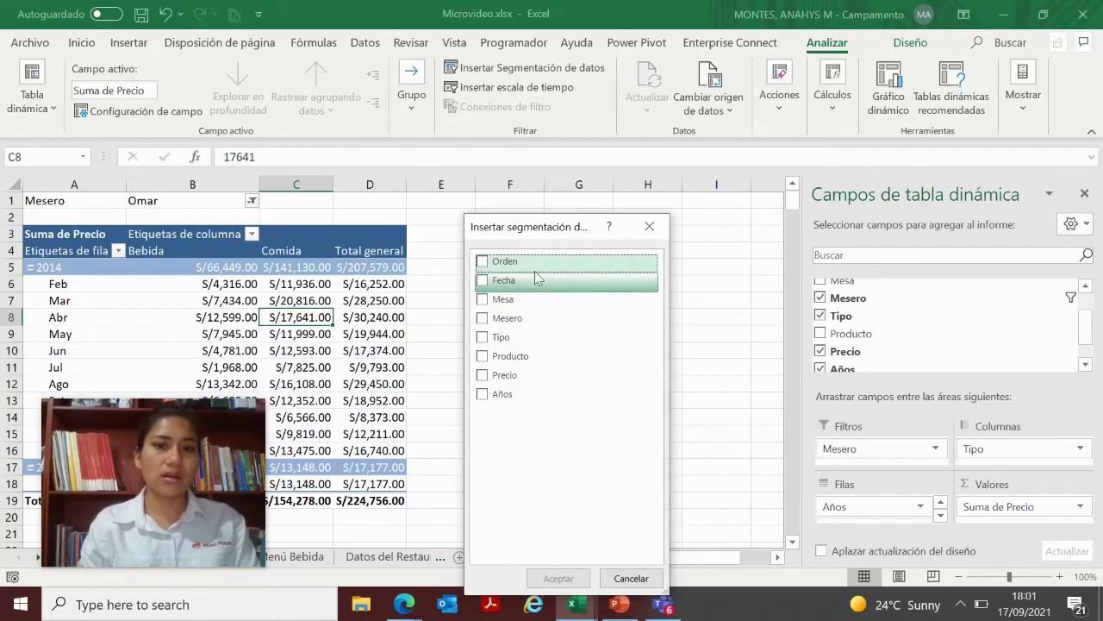
{"action": "left_click_drag", "start_coordinate": [552, 228], "coordinate": [576, 200]}
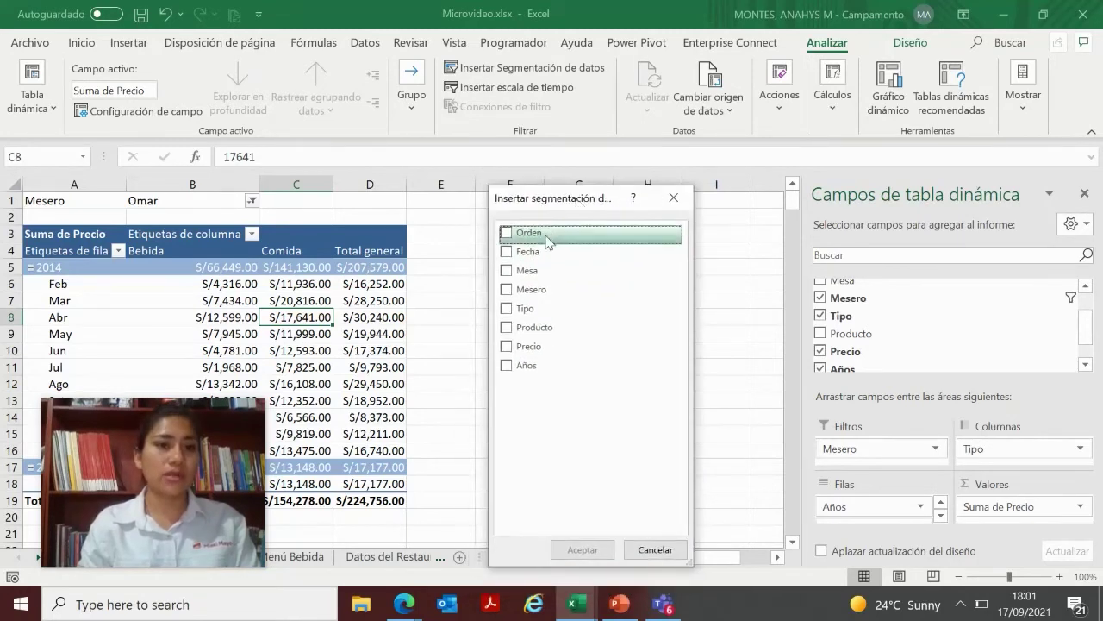
{"action": "left_click", "coordinate": [508, 290]}
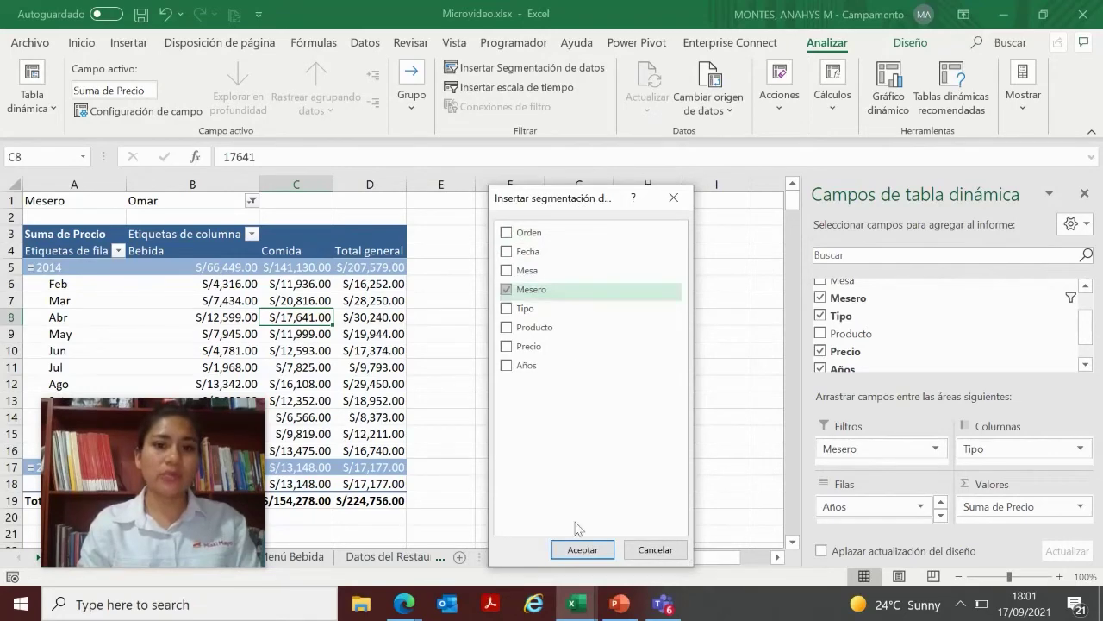
{"action": "left_click", "coordinate": [578, 549]}
{"action": "left_click_drag", "start_coordinate": [417, 268], "coordinate": [504, 239]}
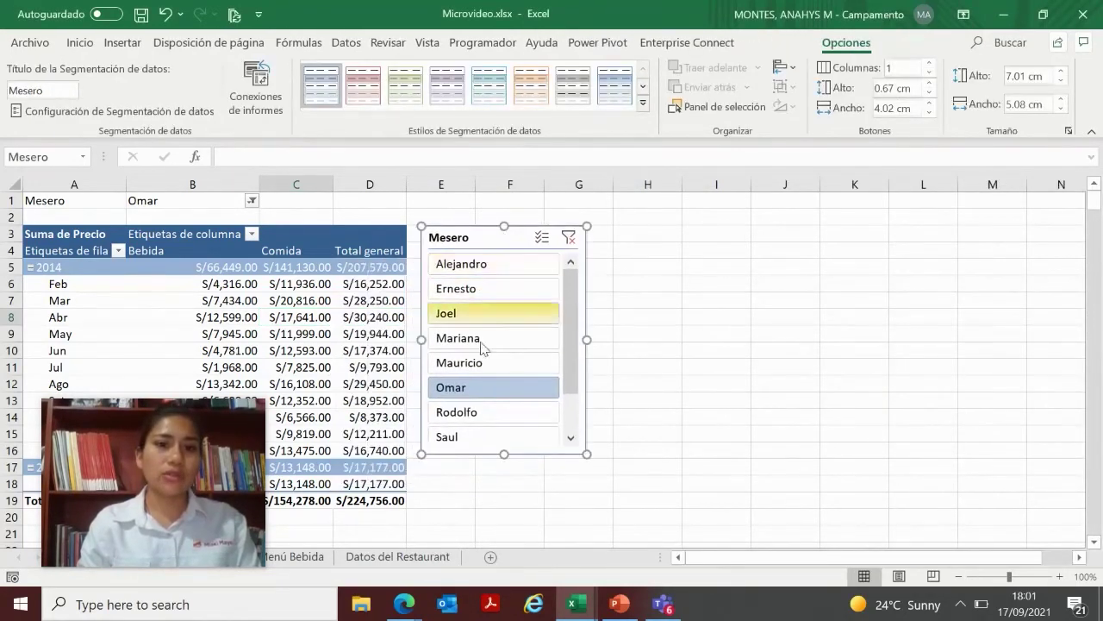
Step: Filter the pivot table to each waiter in turn using the Mesero slicer
{"action": "left_click", "coordinate": [500, 395]}
{"action": "left_click", "coordinate": [495, 317]}
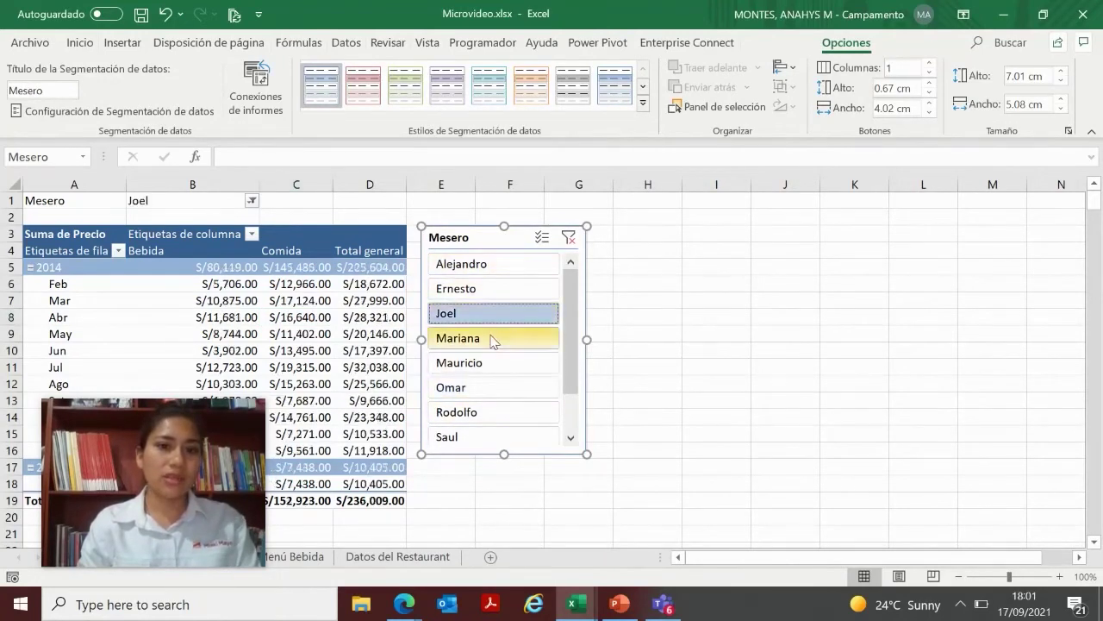
{"action": "left_click", "coordinate": [492, 339]}
{"action": "left_click", "coordinate": [491, 362]}
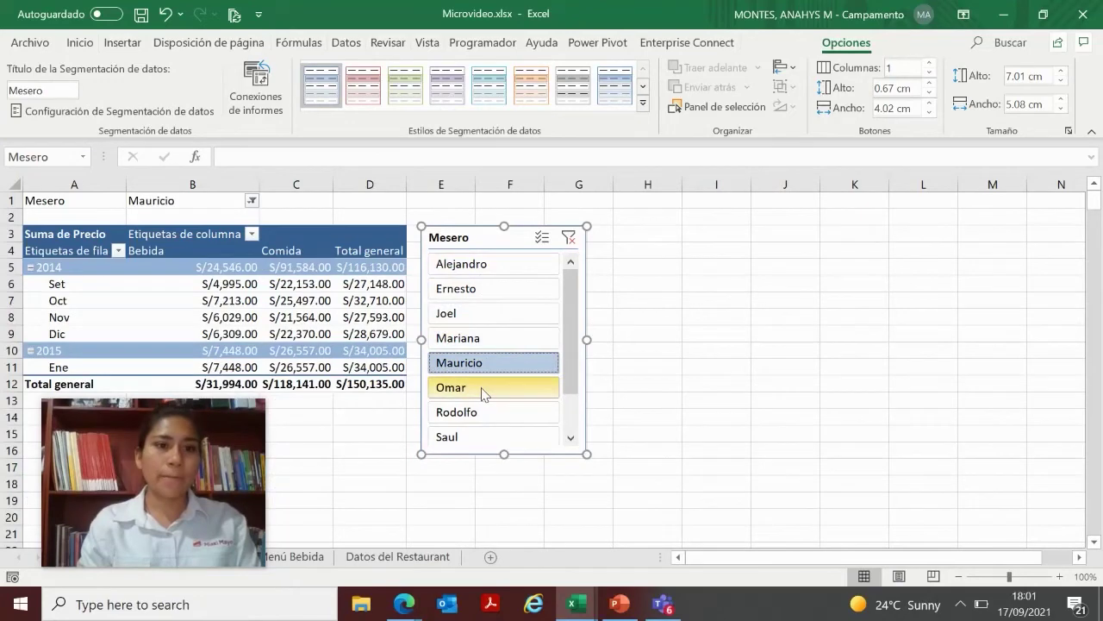
{"action": "left_click", "coordinate": [483, 392]}
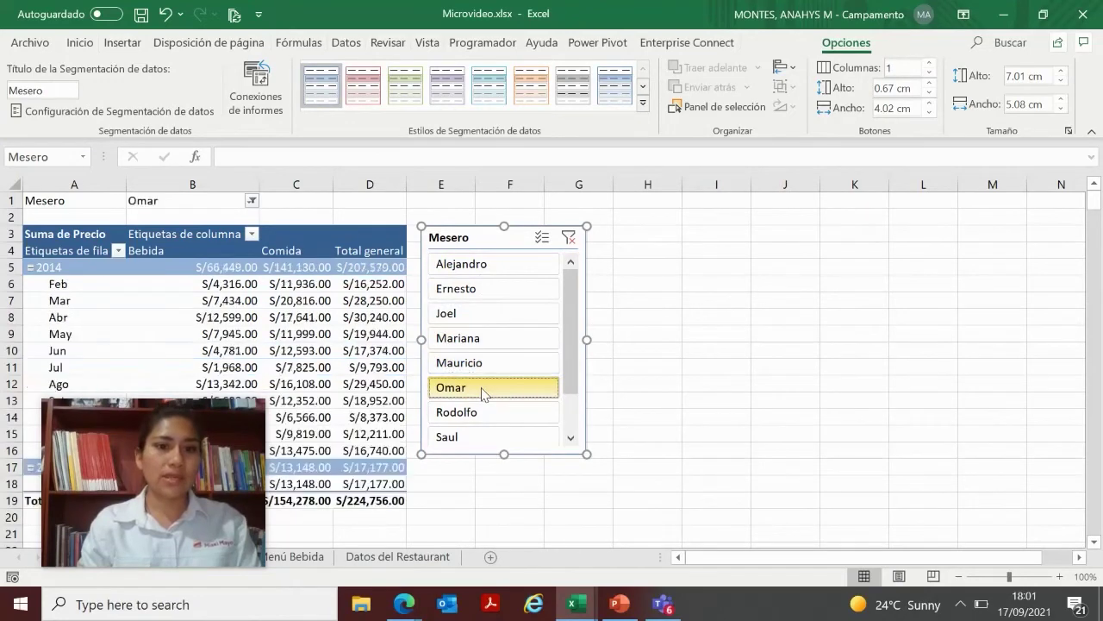
{"action": "left_click", "coordinate": [482, 298]}
{"action": "left_click", "coordinate": [485, 316]}
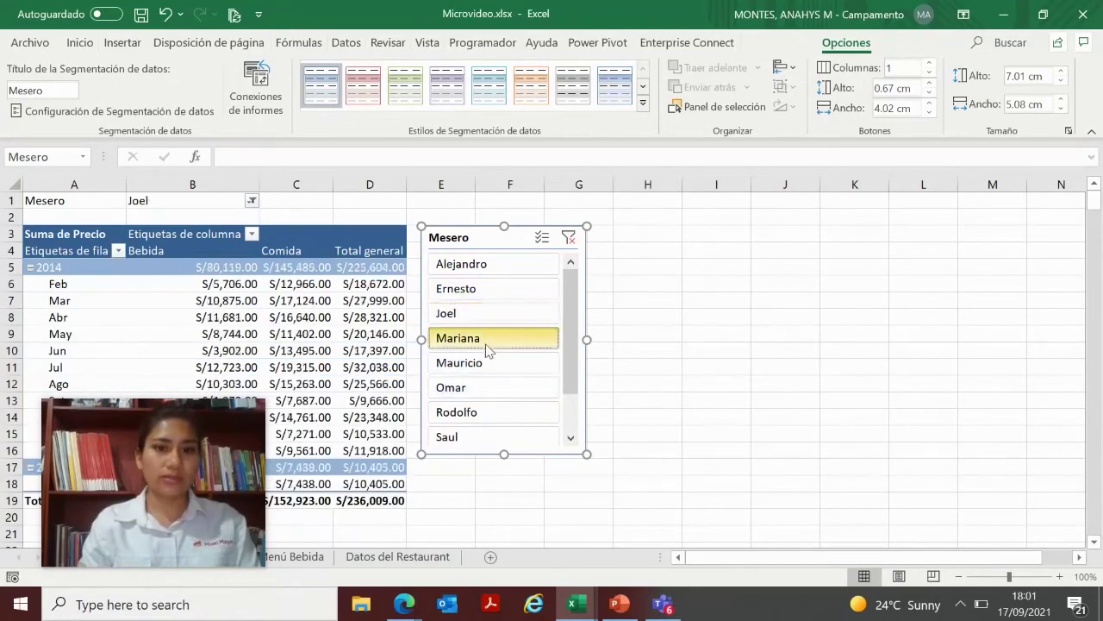
{"action": "left_click", "coordinate": [486, 338]}
{"action": "left_click", "coordinate": [488, 363]}
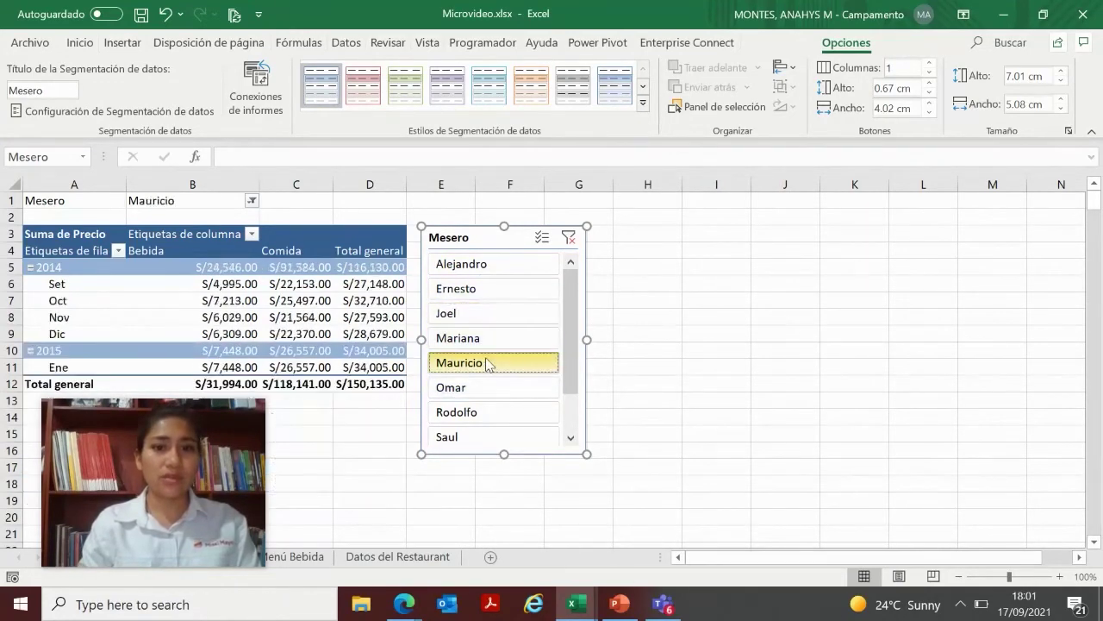
{"action": "left_click", "coordinate": [604, 321]}
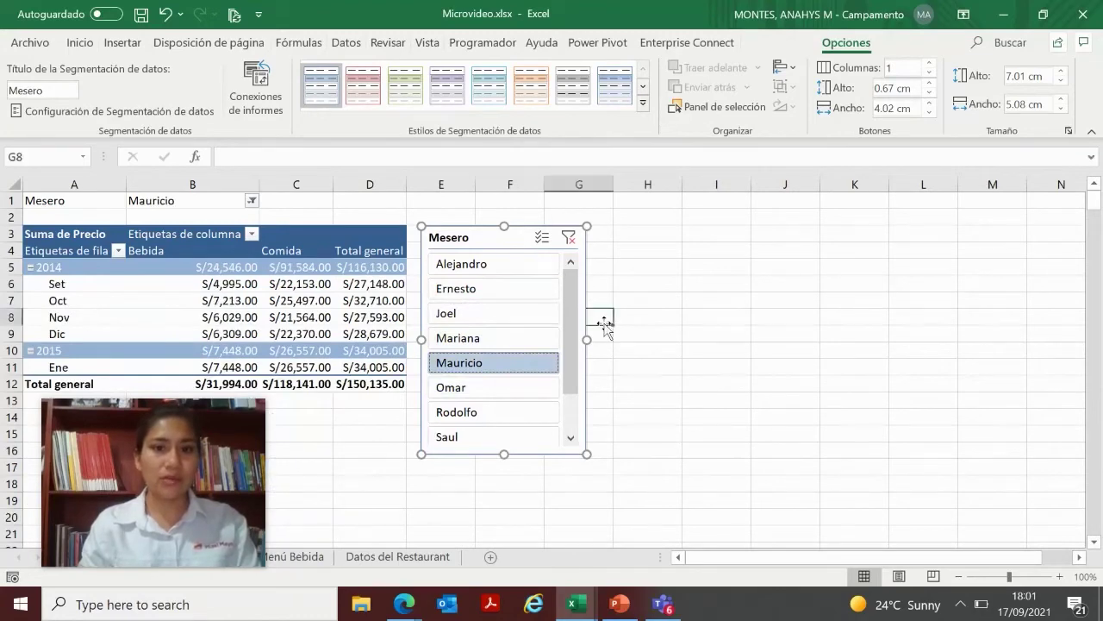
{"action": "left_click", "coordinate": [503, 295]}
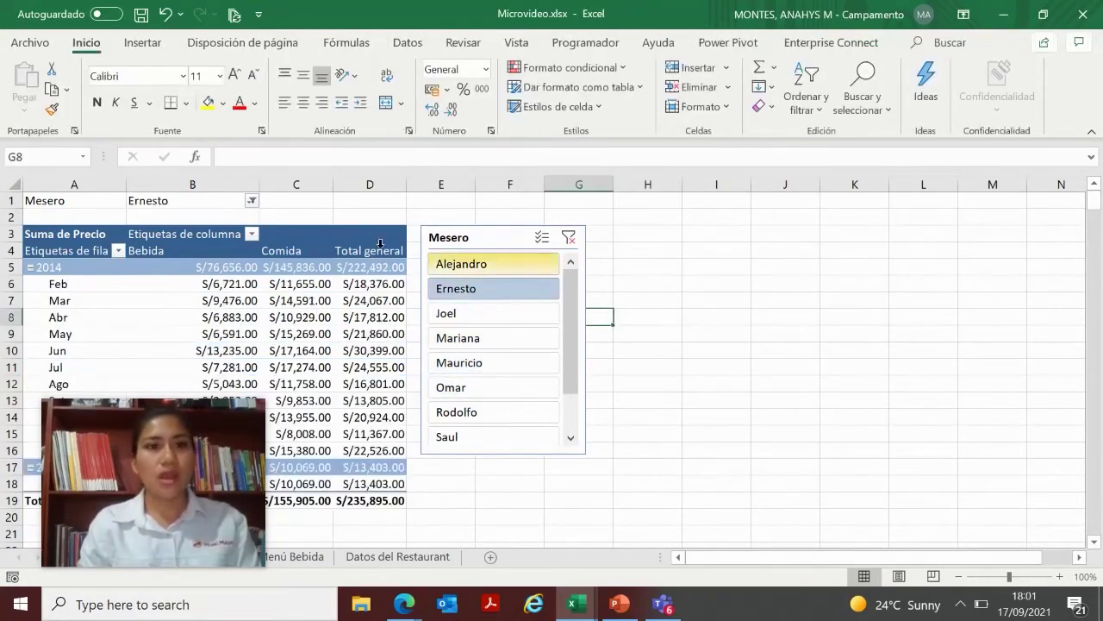
Step: Reset the Mesero report filter to (Todas), nudge the slicer, and switch to PowerPoint
{"action": "left_click", "coordinate": [251, 200]}
{"action": "left_click", "coordinate": [86, 240]}
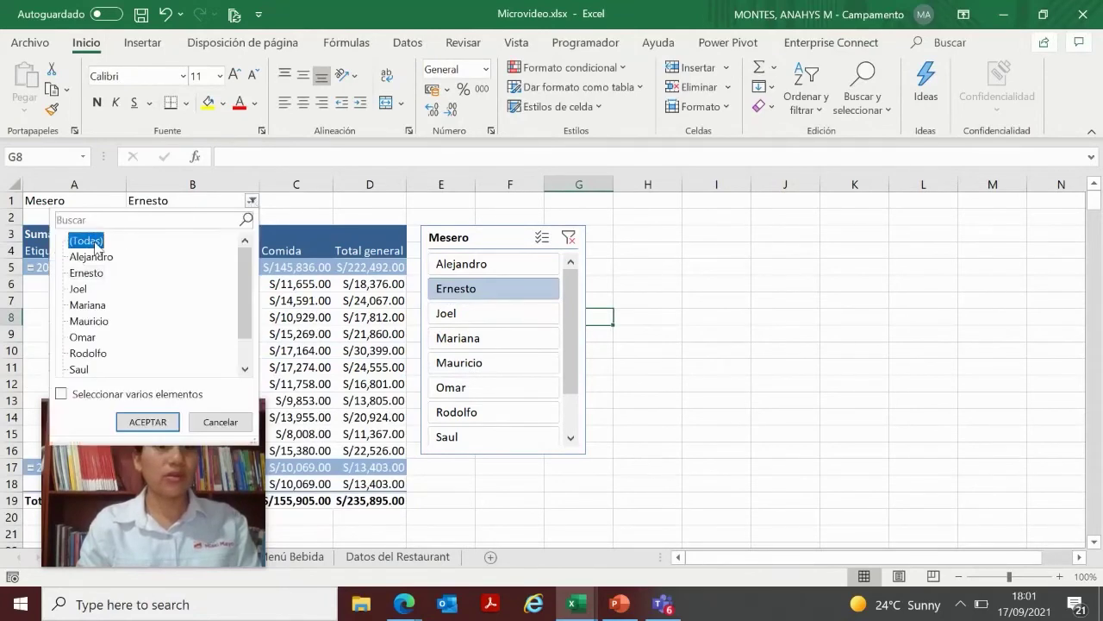
{"action": "left_click", "coordinate": [164, 421]}
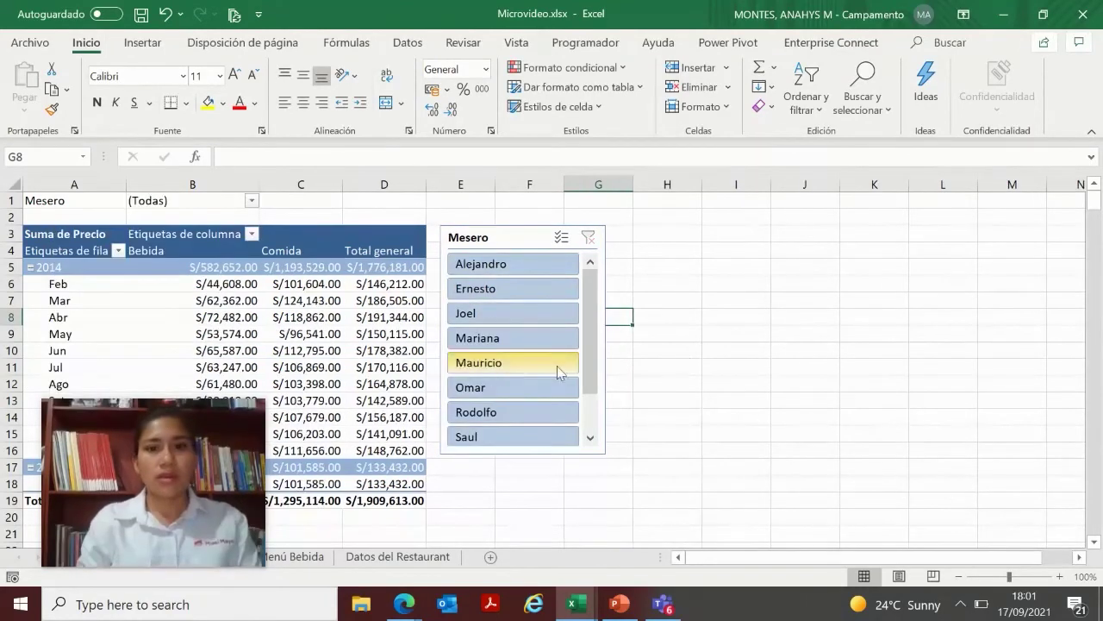
{"action": "left_click", "coordinate": [694, 370]}
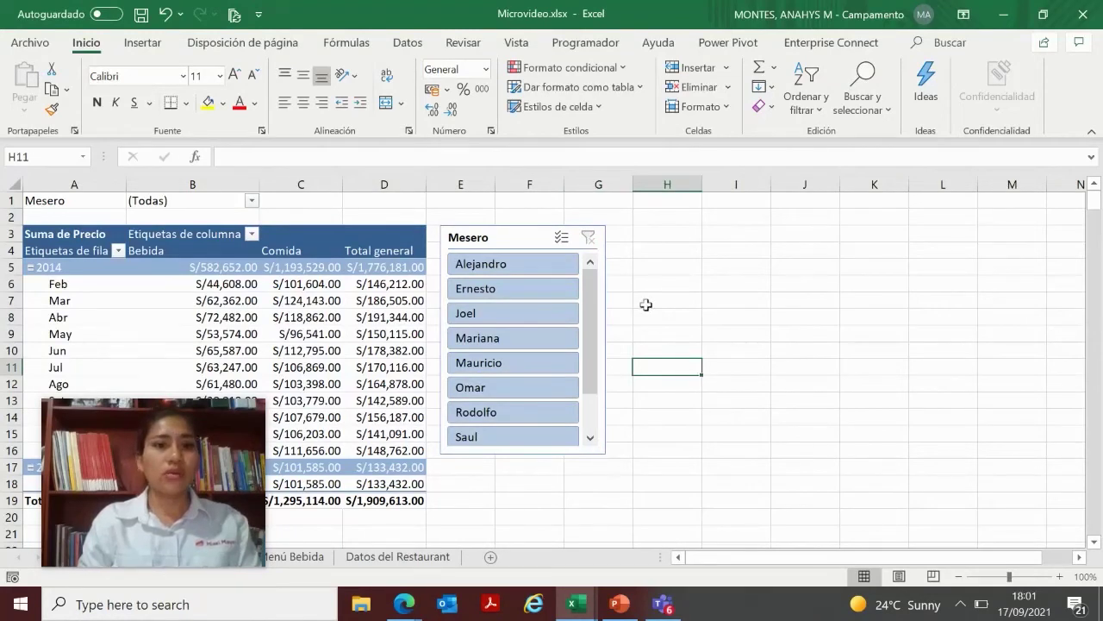
{"action": "left_click_drag", "start_coordinate": [515, 239], "coordinate": [517, 242]}
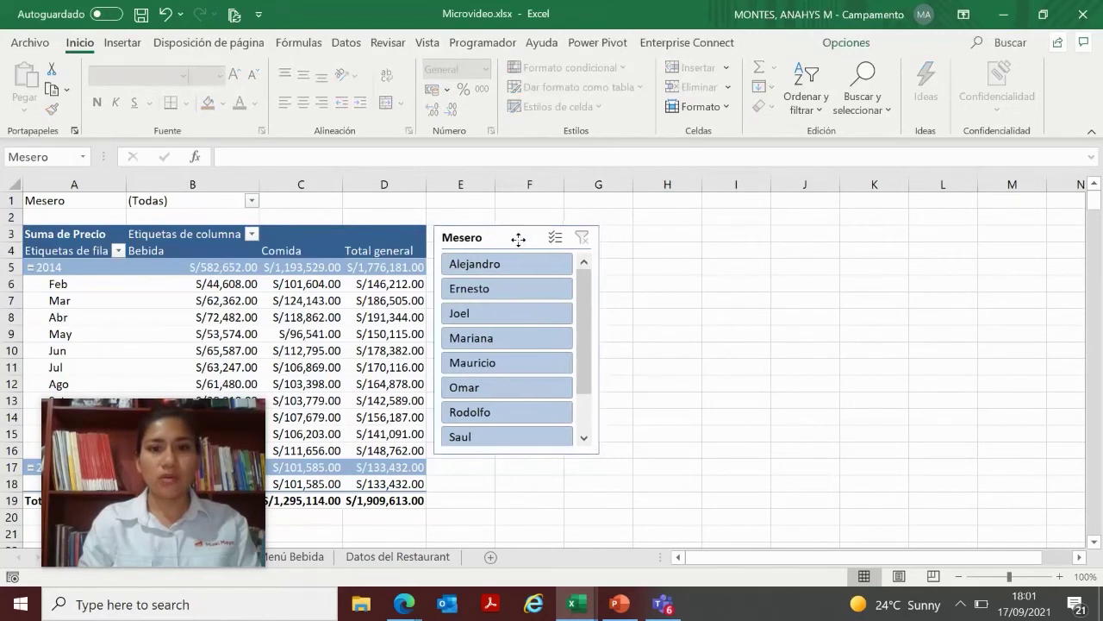
{"action": "left_click", "coordinate": [625, 453]}
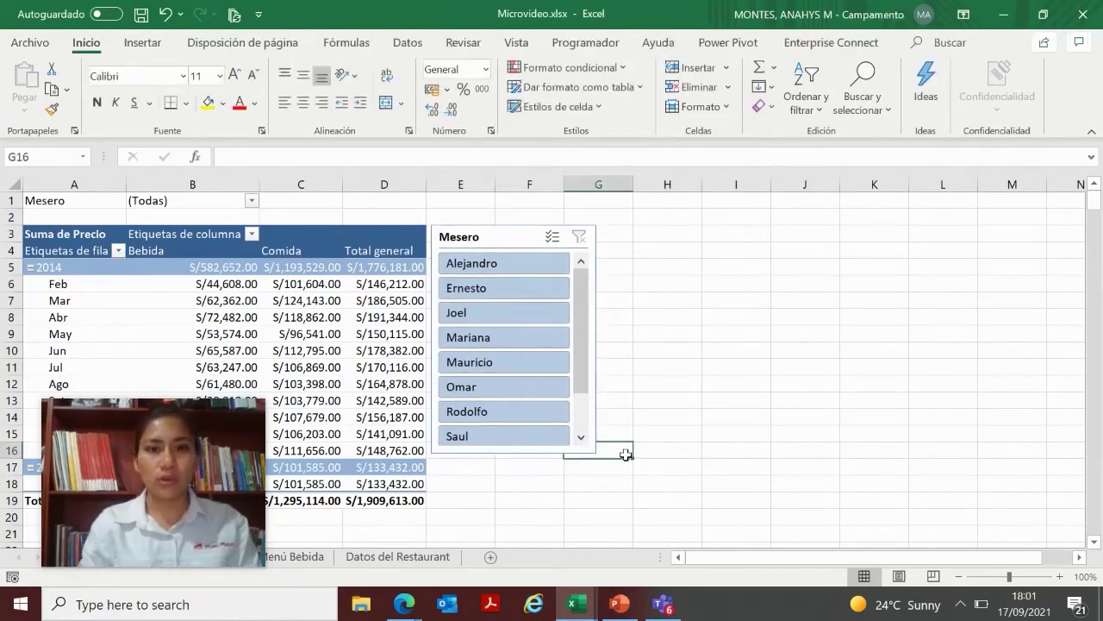
{"action": "left_click", "coordinate": [625, 606]}
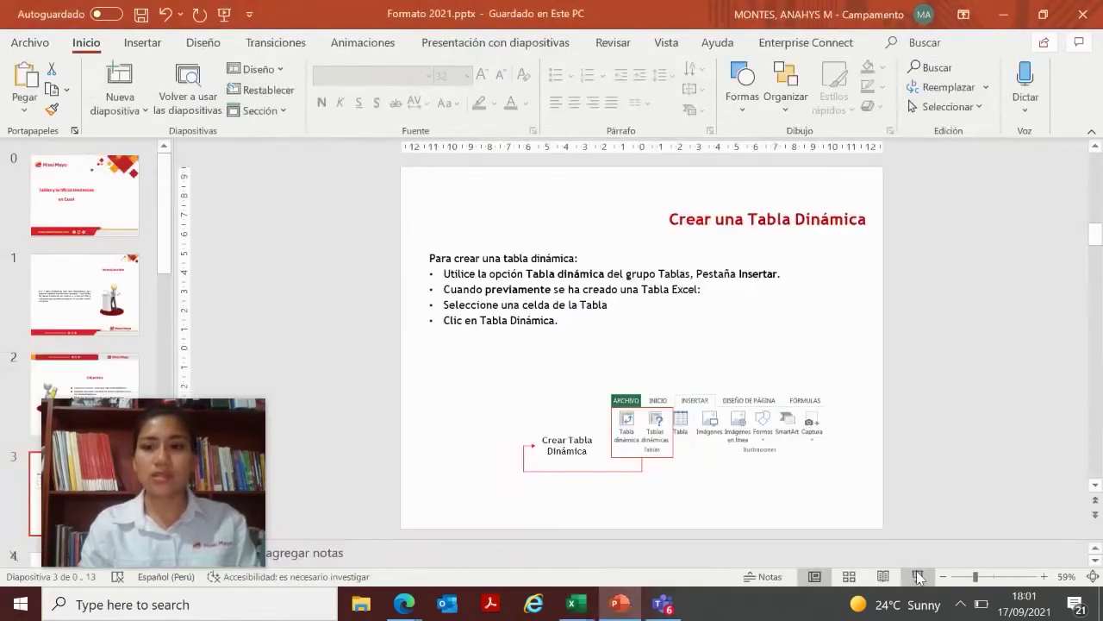
Step: Present the Gráficos Dinámicos slides through the pivot chart example, then end and minimize PowerPoint
{"action": "left_click", "coordinate": [918, 576]}
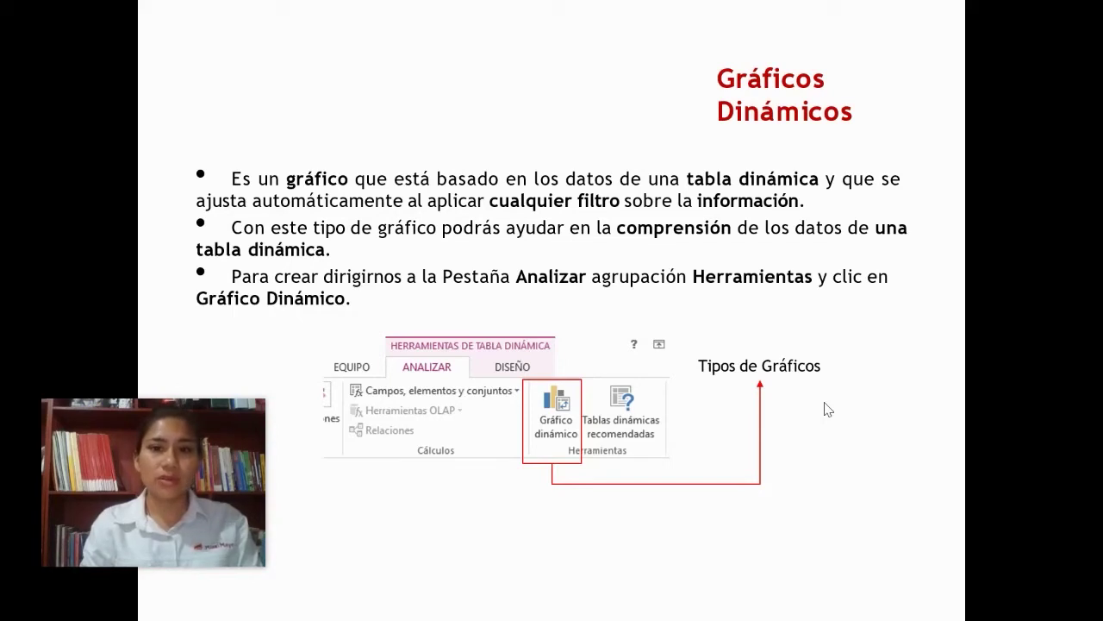
{"action": "left_click", "coordinate": [826, 408]}
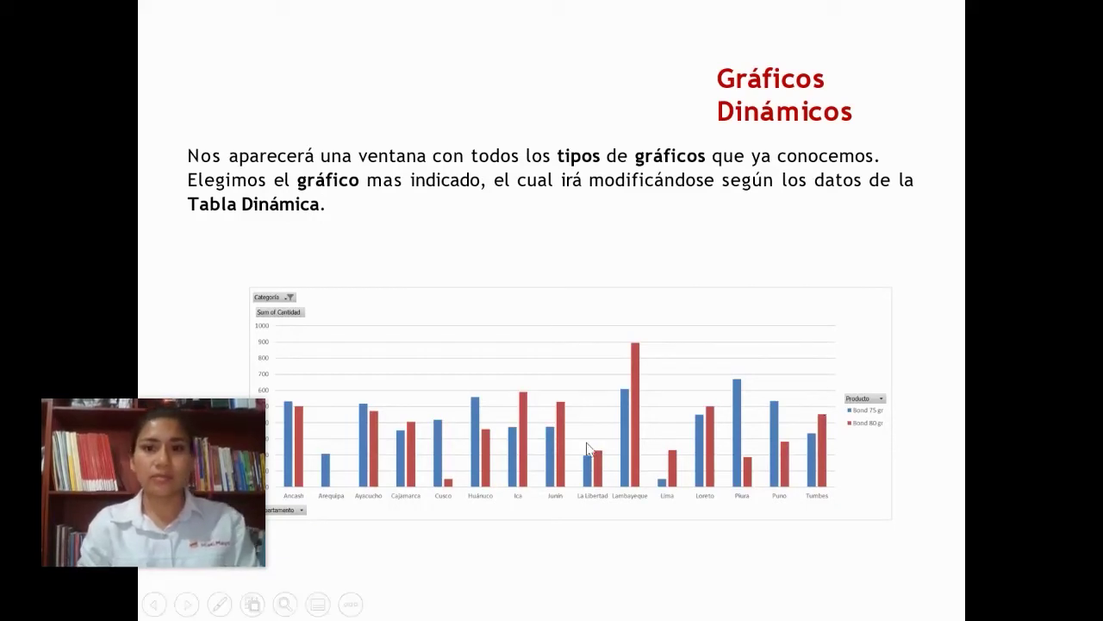
{"action": "key", "text": "Escape"}
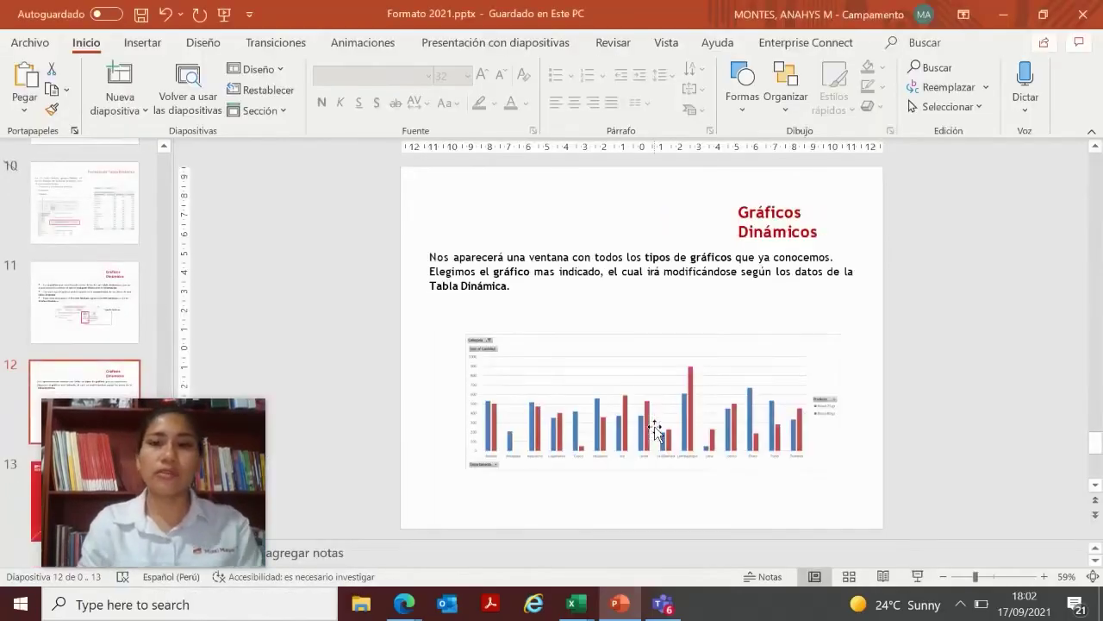
{"action": "left_click", "coordinate": [1004, 14]}
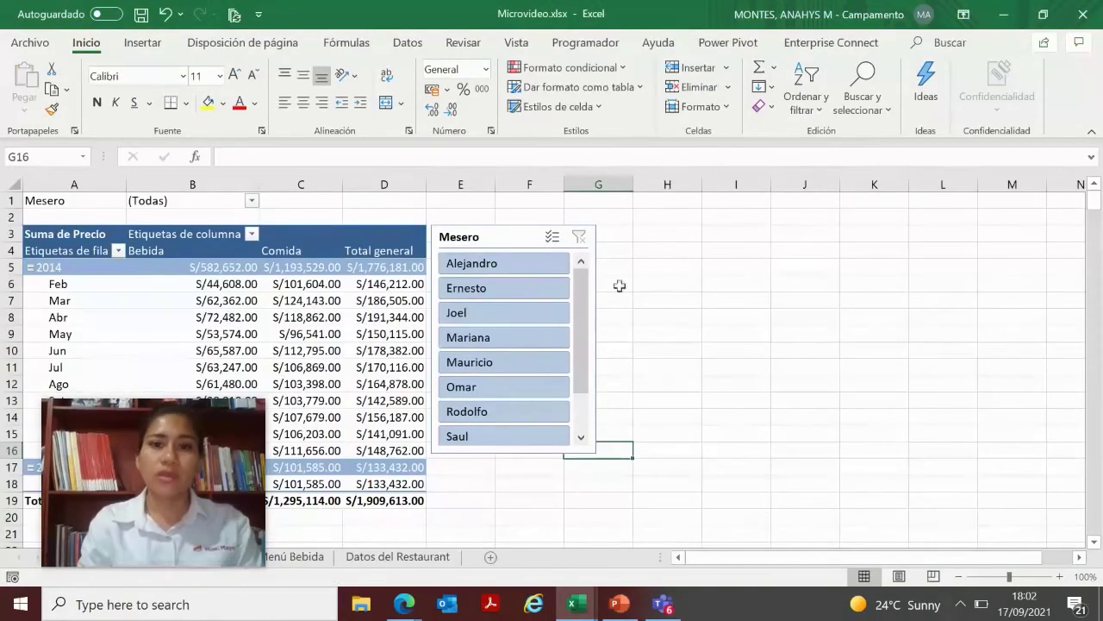
Step: Insert a Columnas agrupadas pivot chart from the pivot table after previewing other chart variants
{"action": "left_click", "coordinate": [338, 316]}
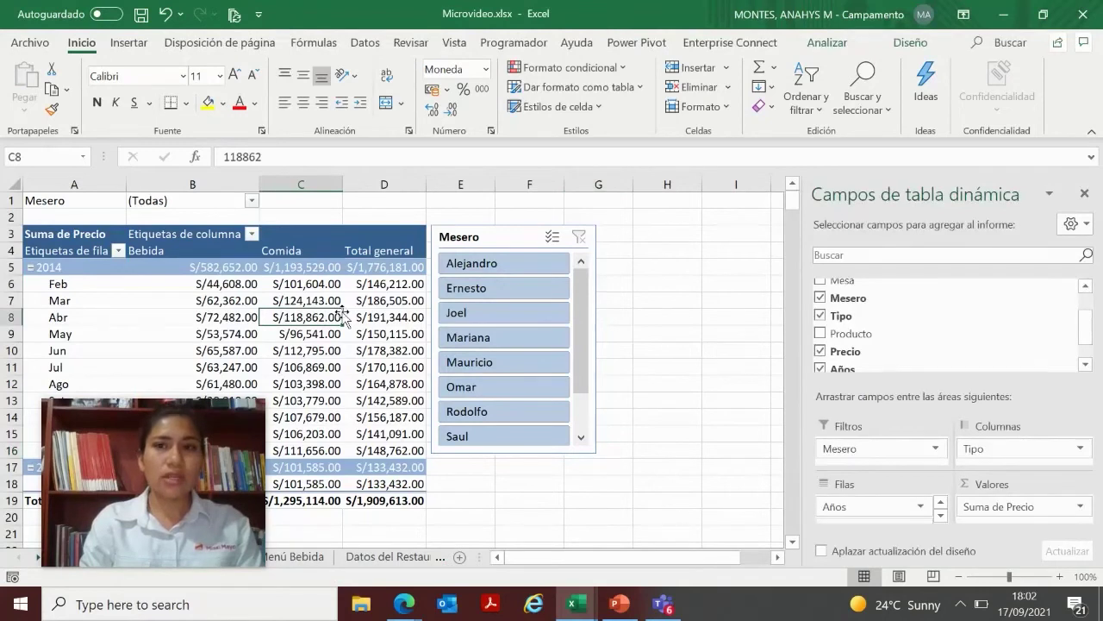
{"action": "left_click", "coordinate": [834, 47]}
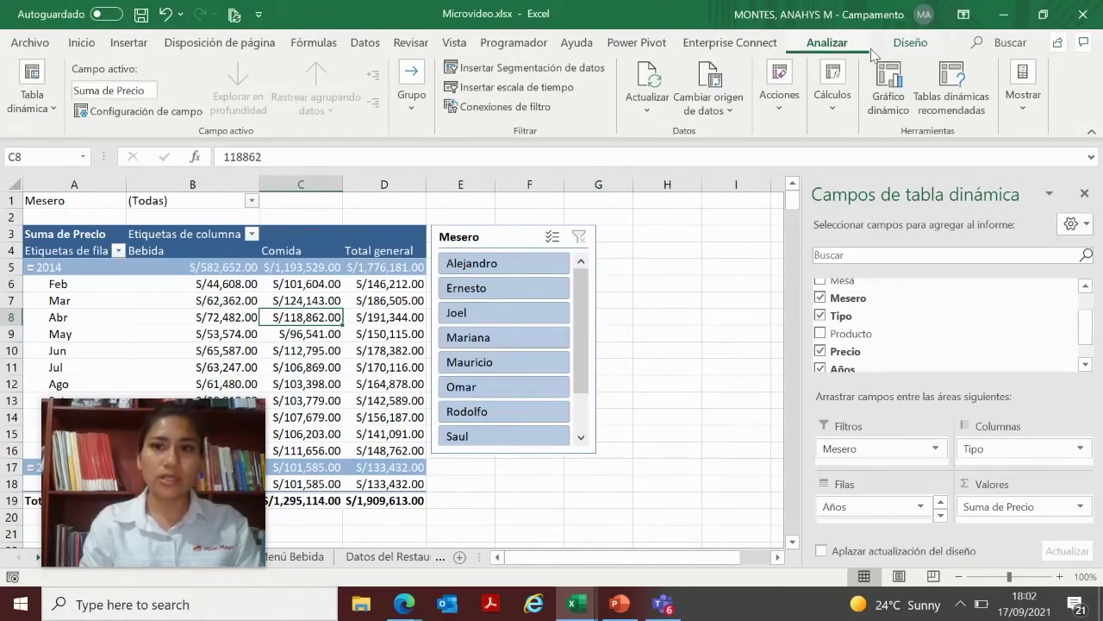
{"action": "left_click", "coordinate": [889, 89]}
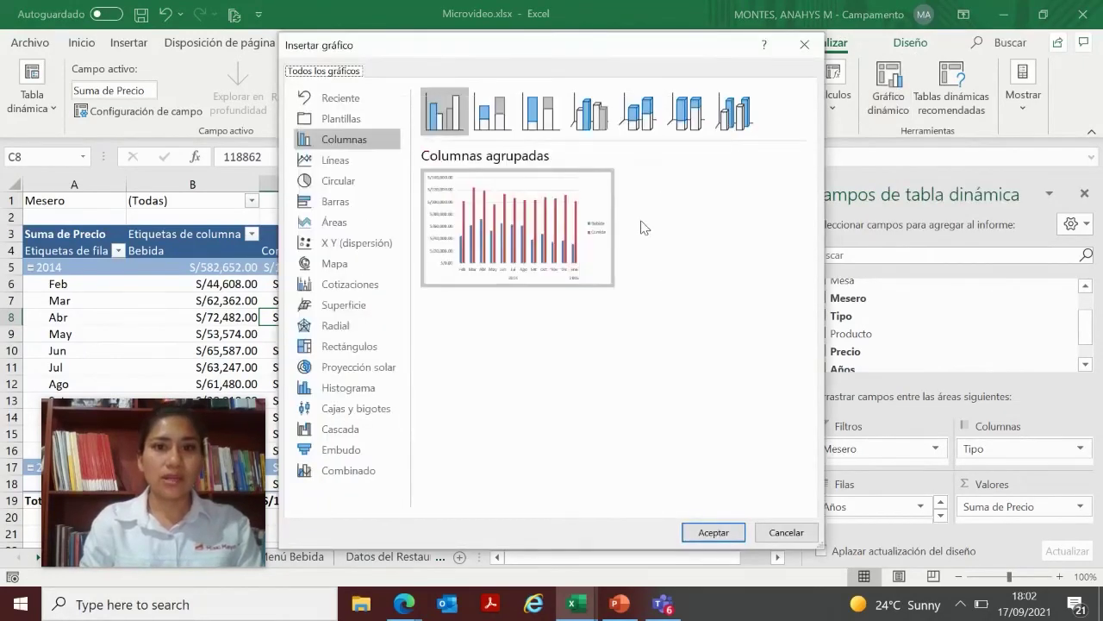
{"action": "left_click", "coordinate": [492, 112]}
{"action": "left_click", "coordinate": [591, 112]}
{"action": "left_click", "coordinate": [651, 121]}
{"action": "left_click", "coordinate": [687, 112]}
{"action": "left_click", "coordinate": [734, 112]}
{"action": "left_click", "coordinate": [353, 182]}
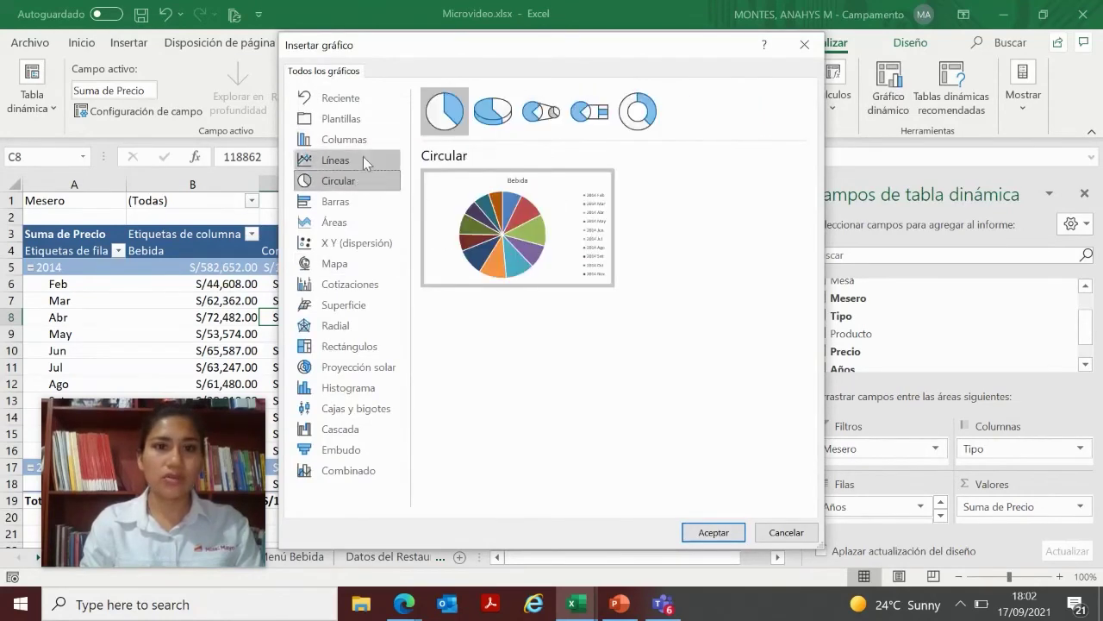
{"action": "left_click", "coordinate": [366, 147]}
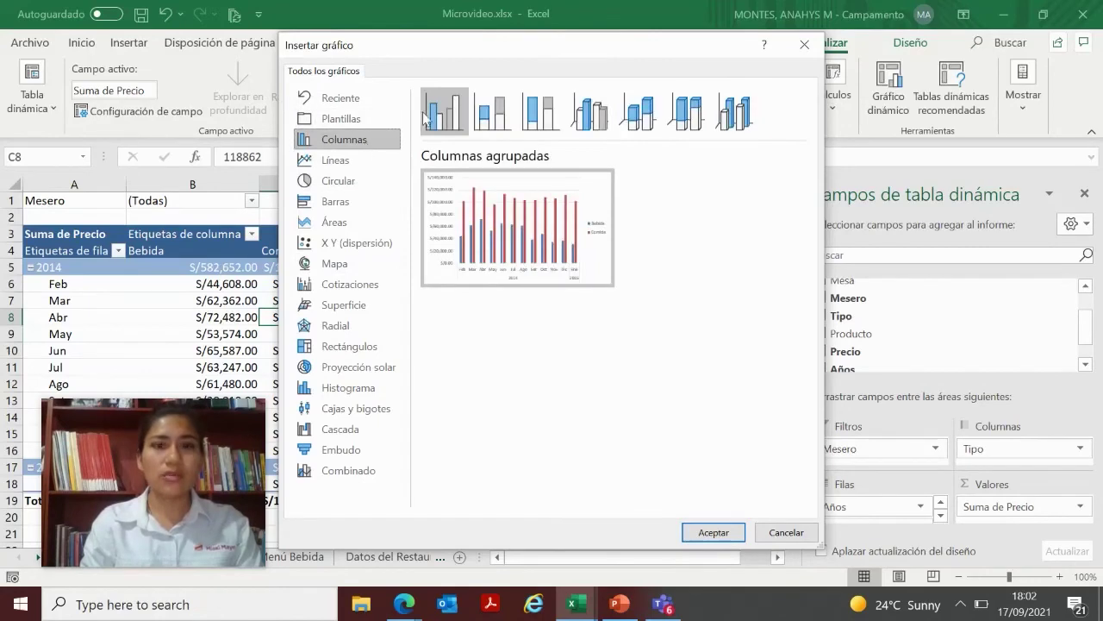
{"action": "left_click", "coordinate": [713, 533]}
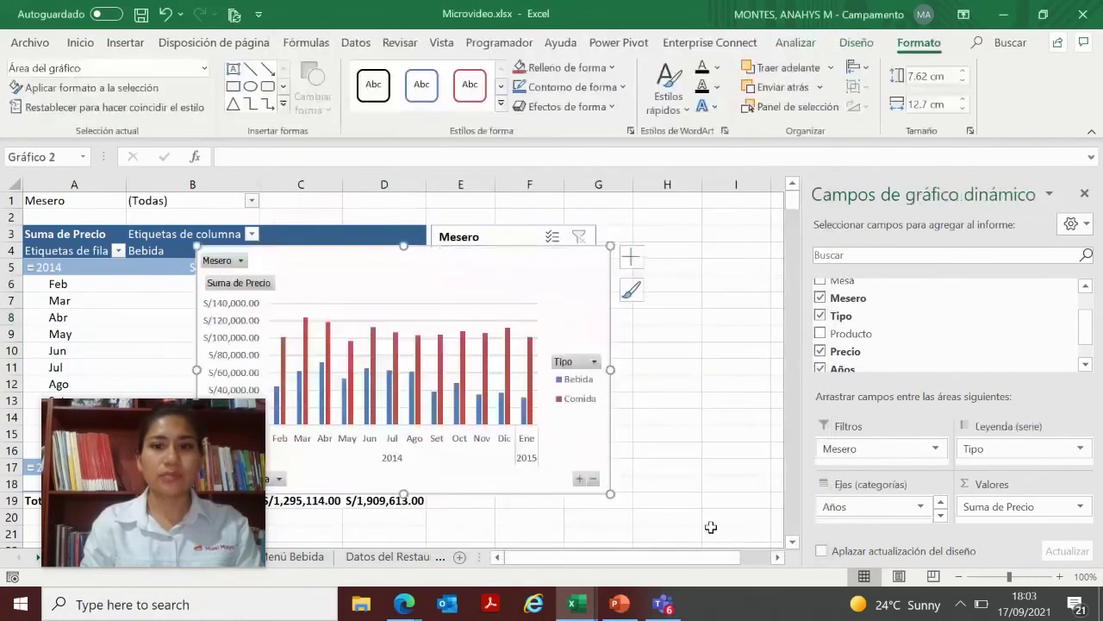
Step: Close the field list, place the chart beside the Mesero slicer, and filter to the first waiter
{"action": "left_click", "coordinate": [1085, 194]}
{"action": "left_click_drag", "start_coordinate": [447, 277], "coordinate": [862, 251]}
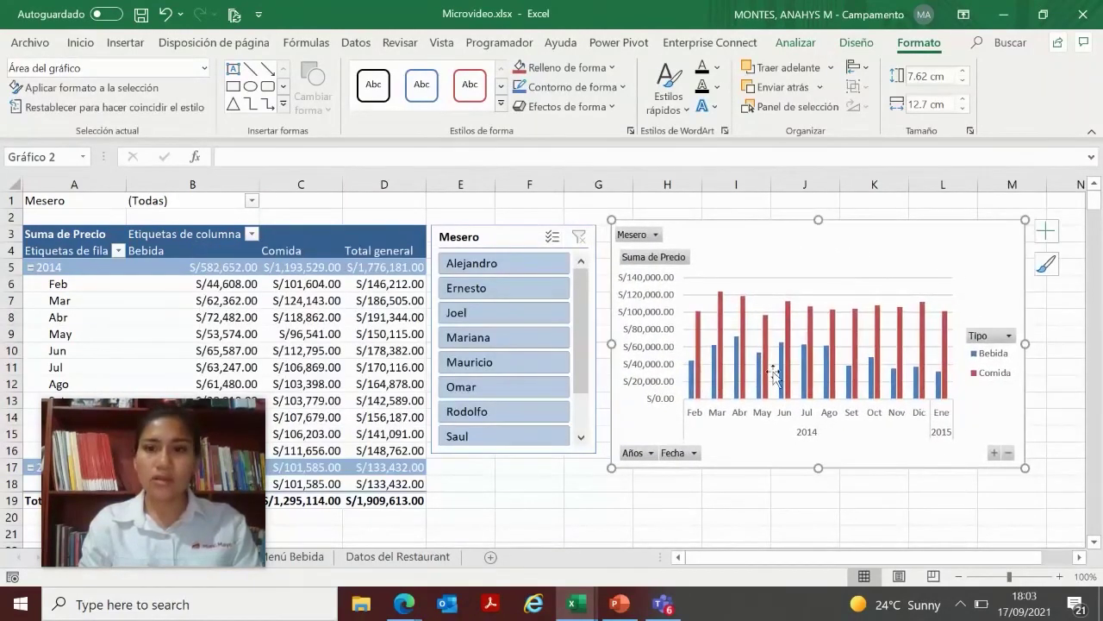
{"action": "left_click", "coordinate": [656, 234]}
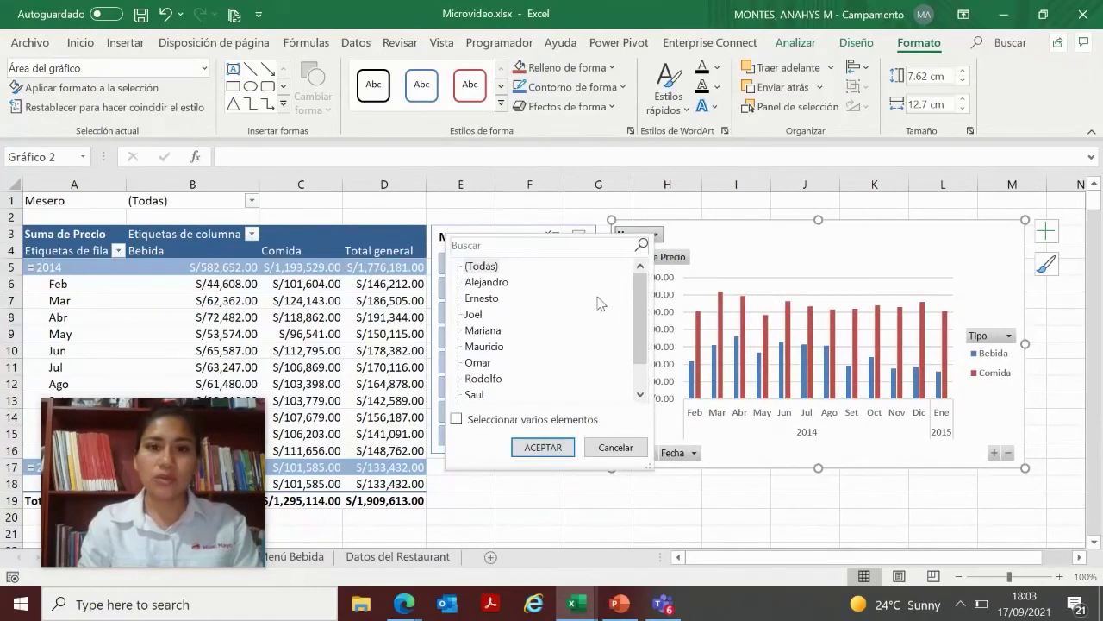
{"action": "left_click", "coordinate": [500, 285]}
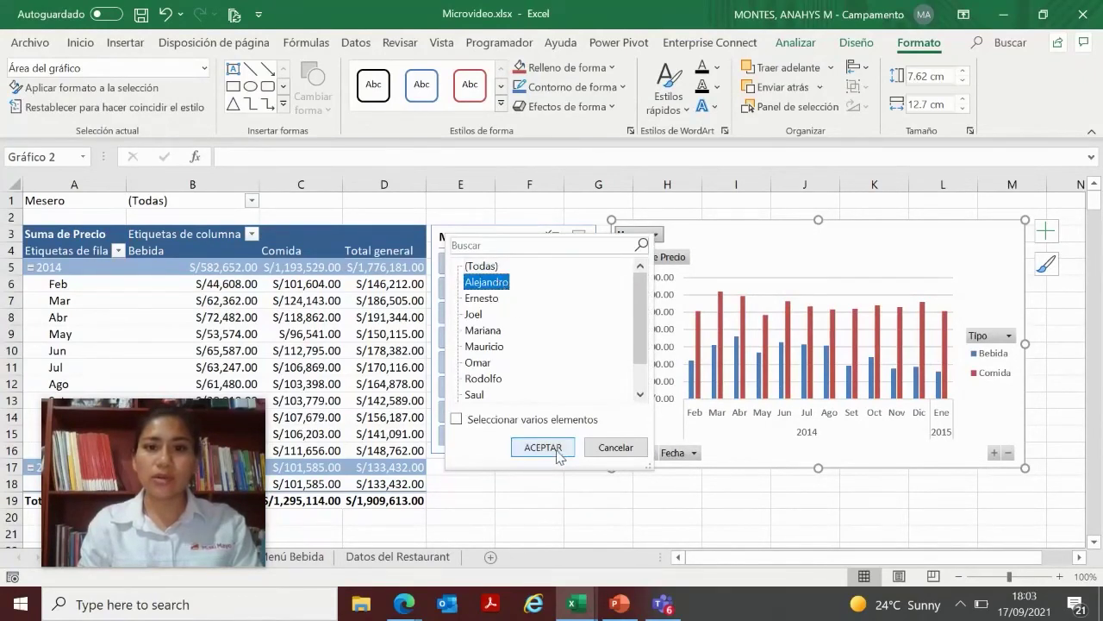
{"action": "left_click", "coordinate": [554, 448]}
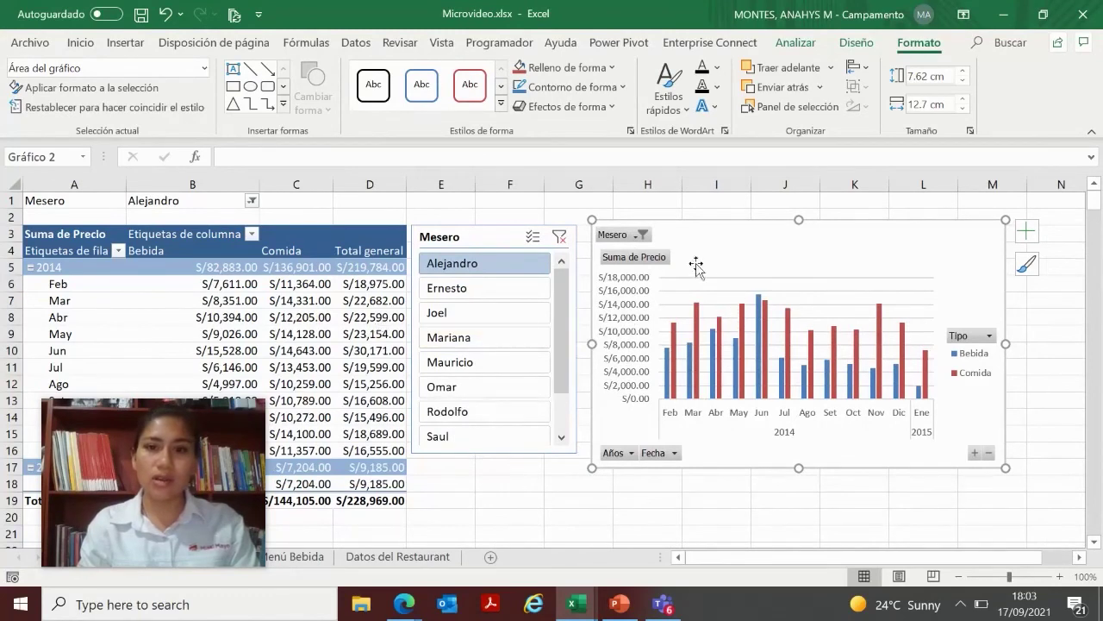
Step: Switch the chart's Mesero filter through several other waiters, ending on the second waiter
{"action": "left_click", "coordinate": [643, 236]}
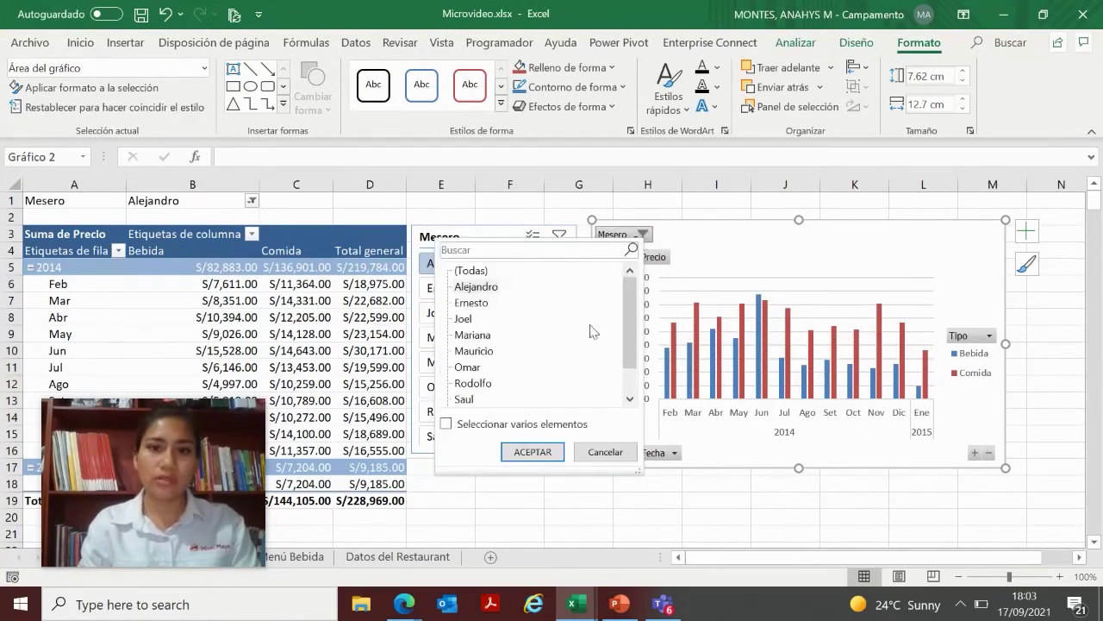
{"action": "left_click", "coordinate": [474, 368]}
{"action": "left_click", "coordinate": [533, 451]}
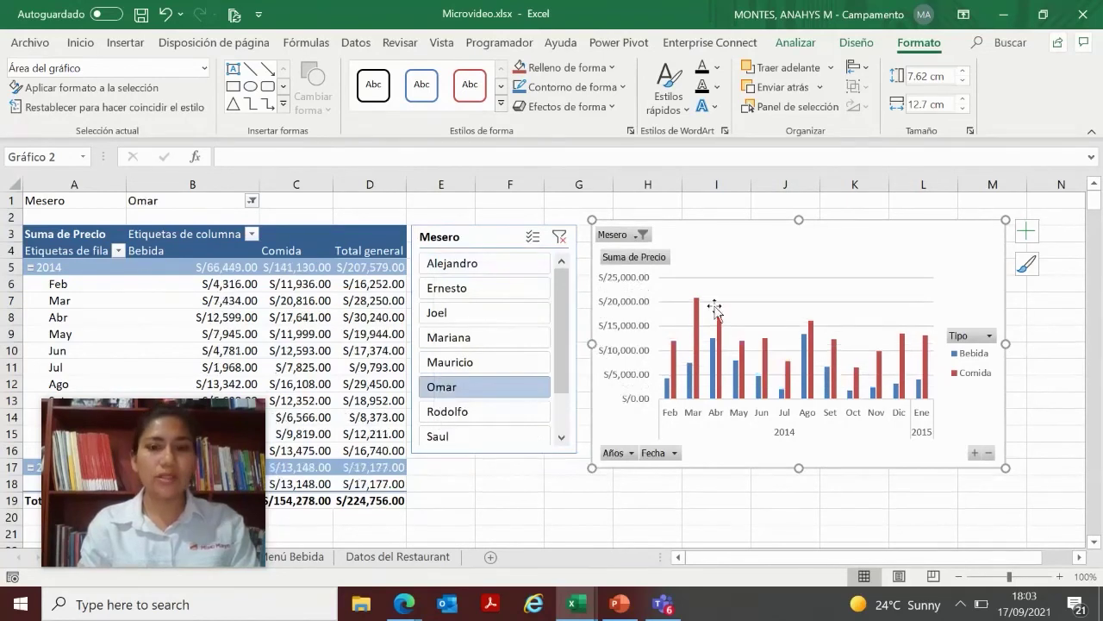
{"action": "left_click", "coordinate": [642, 235]}
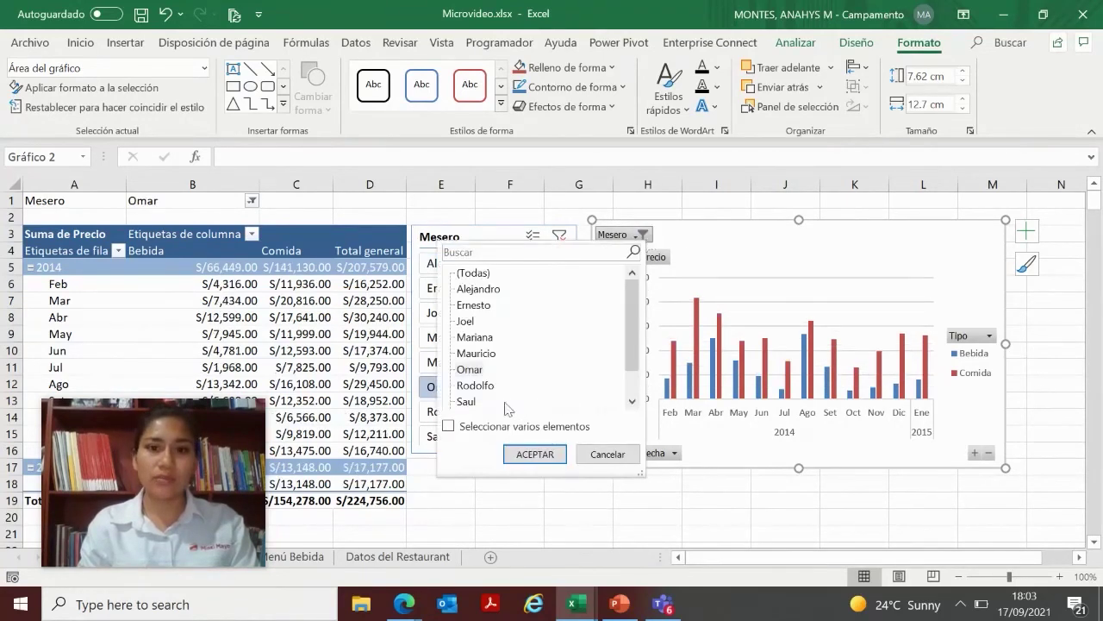
{"action": "left_click", "coordinate": [486, 390]}
{"action": "left_click", "coordinate": [534, 454]}
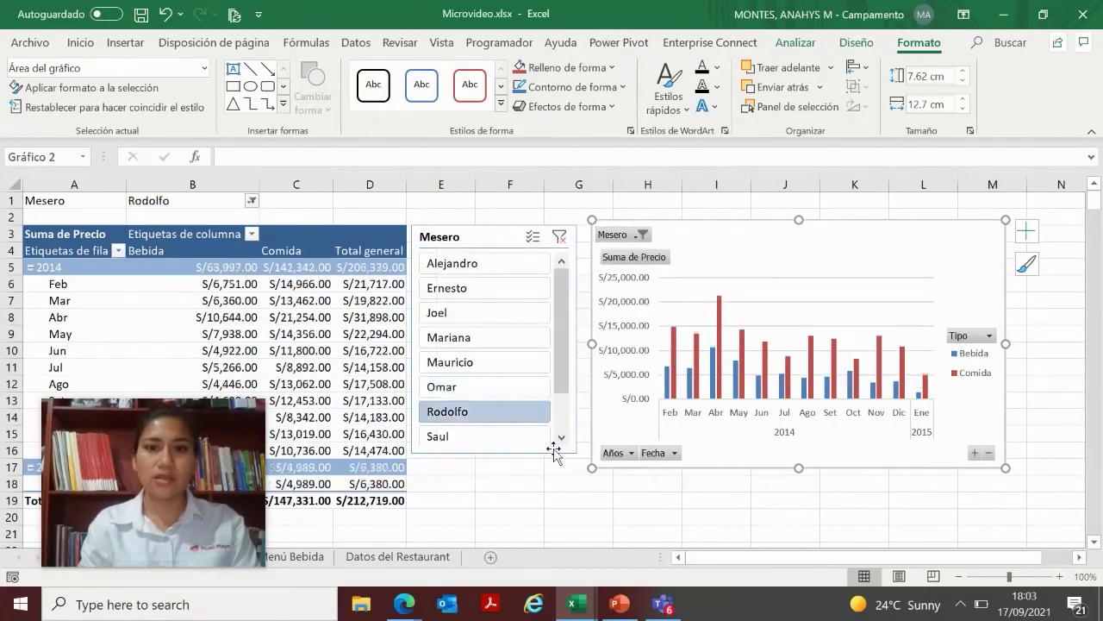
{"action": "left_click", "coordinate": [642, 235]}
{"action": "left_click", "coordinate": [481, 299]}
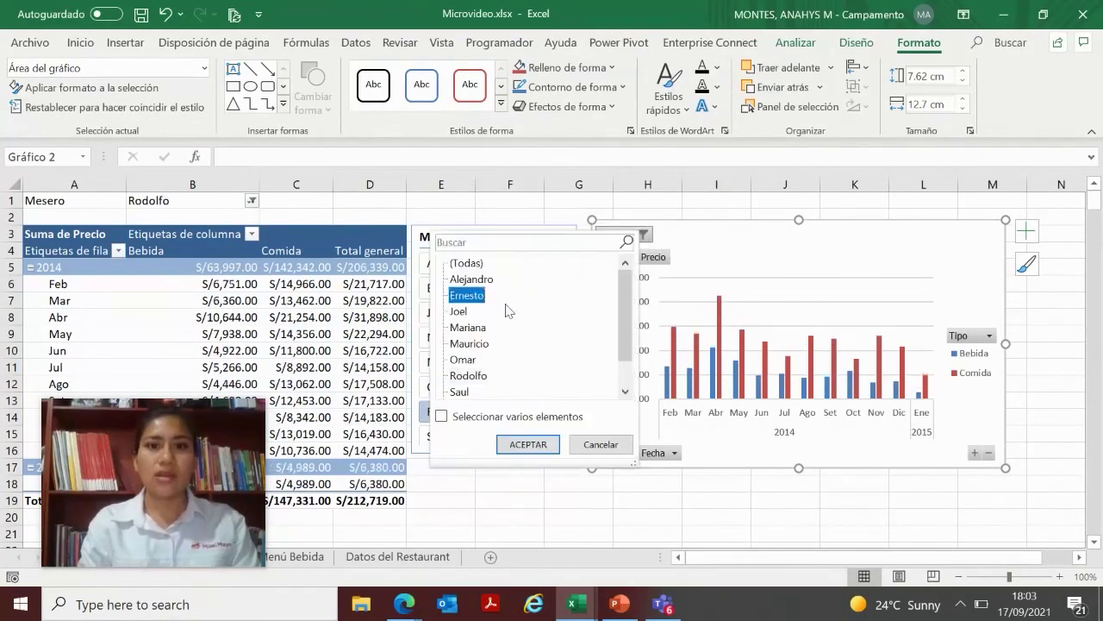
{"action": "left_click", "coordinate": [528, 444]}
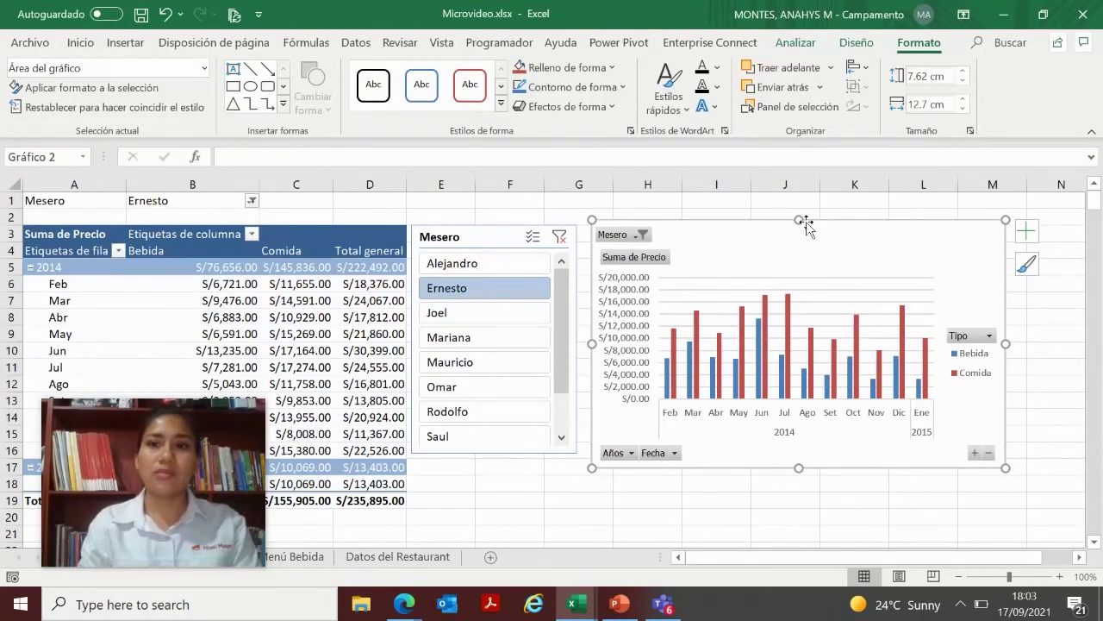
{"action": "left_click", "coordinate": [871, 46]}
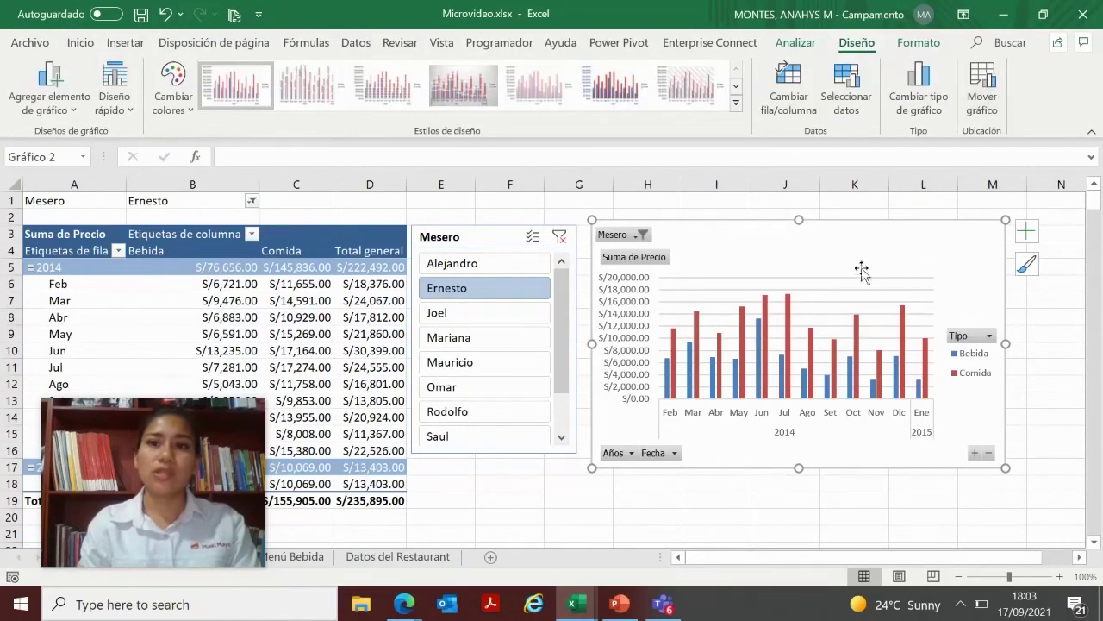
Step: Move the pivot chart to a new sheet with Mover gráfico › Hoja nueva
{"action": "left_click", "coordinate": [988, 103]}
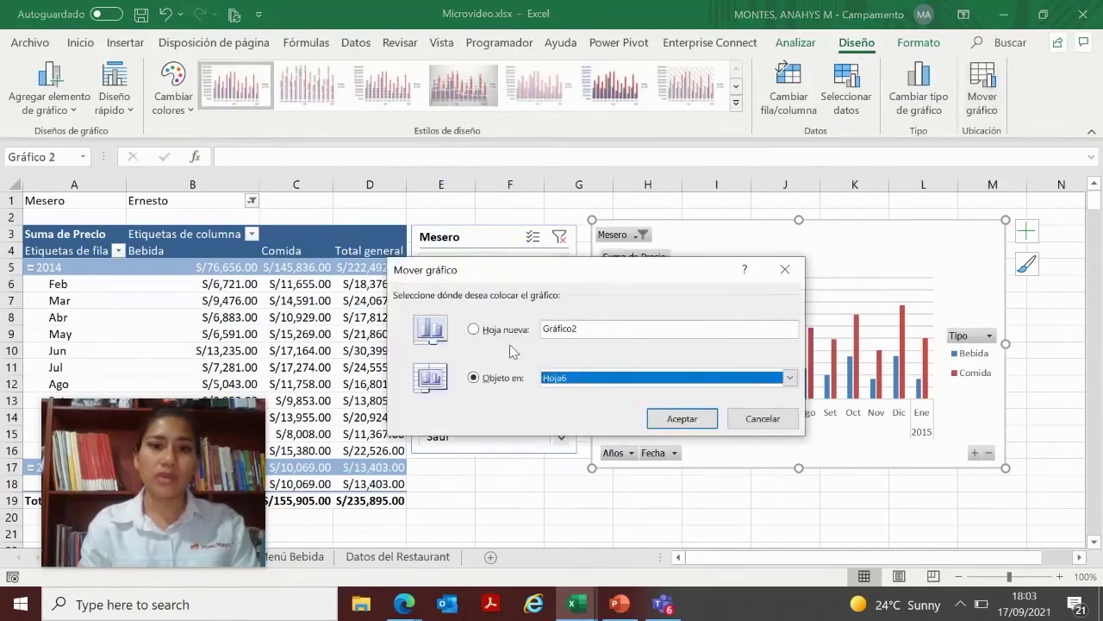
{"action": "left_click", "coordinate": [486, 330]}
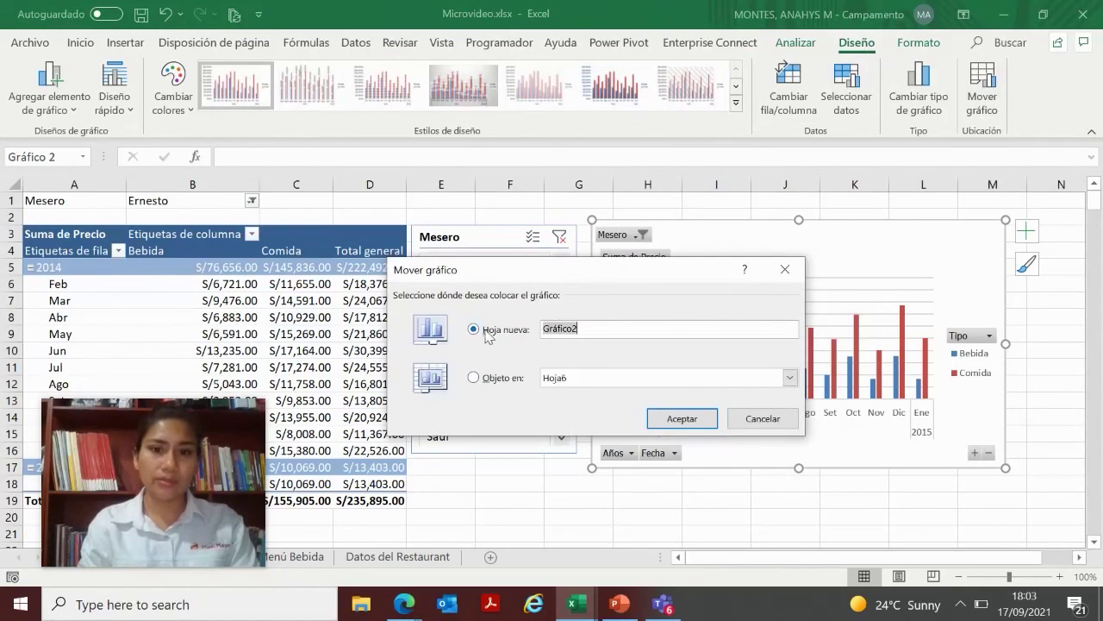
{"action": "left_click", "coordinate": [681, 420]}
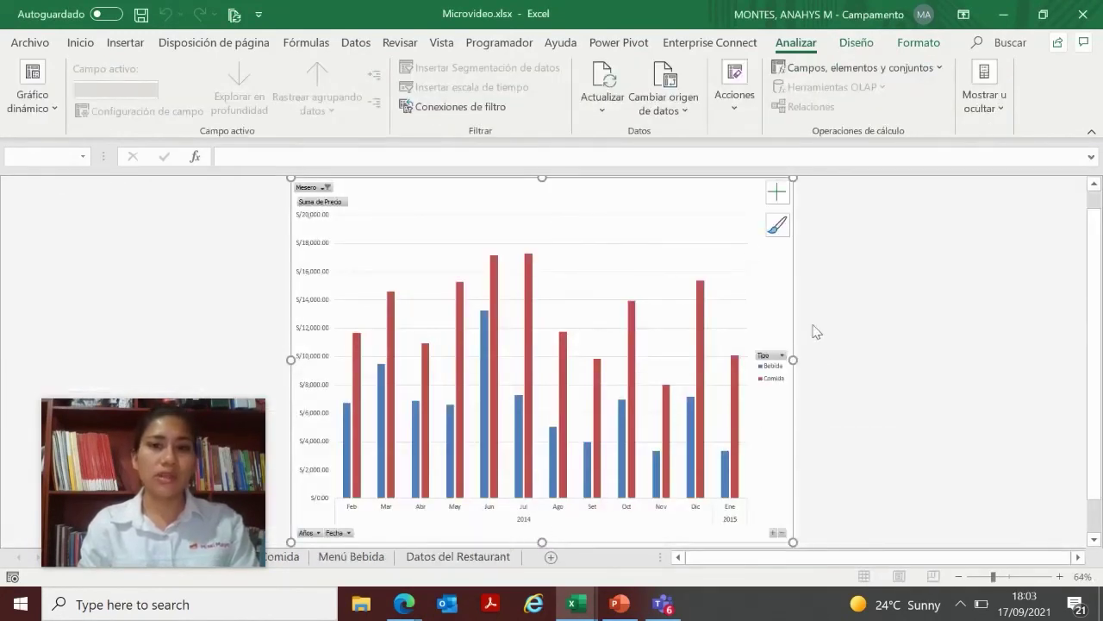
Step: Filter the relocated chart by Mesero, cycling through three different single waiters
{"action": "left_click", "coordinate": [326, 188]}
{"action": "left_click", "coordinate": [154, 287]}
{"action": "left_click", "coordinate": [214, 404]}
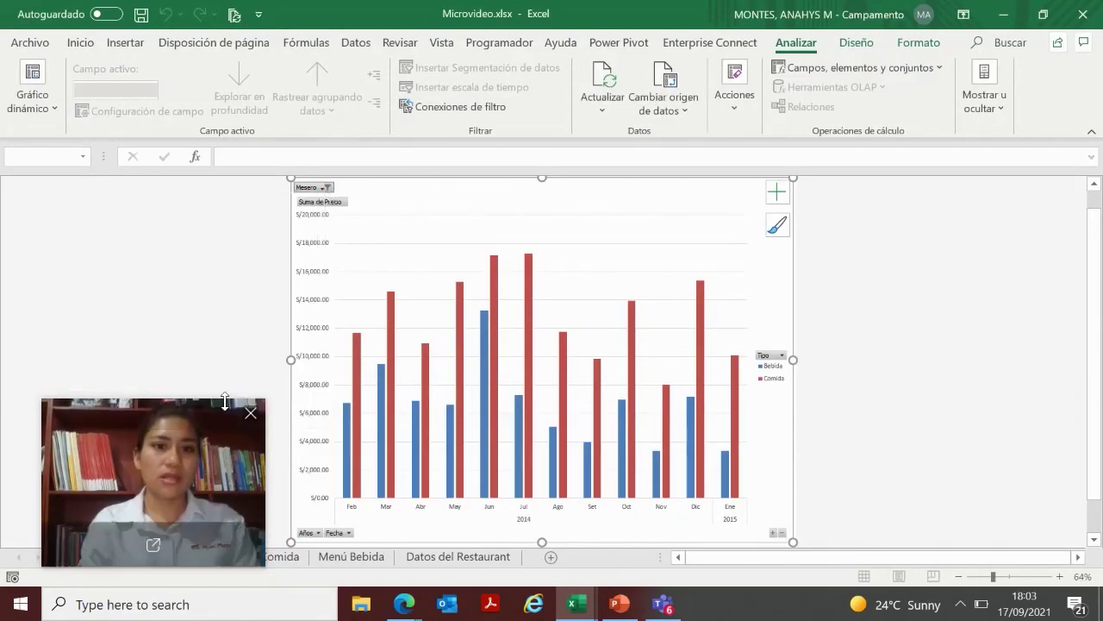
{"action": "left_click", "coordinate": [319, 192]}
{"action": "left_click", "coordinate": [153, 336]}
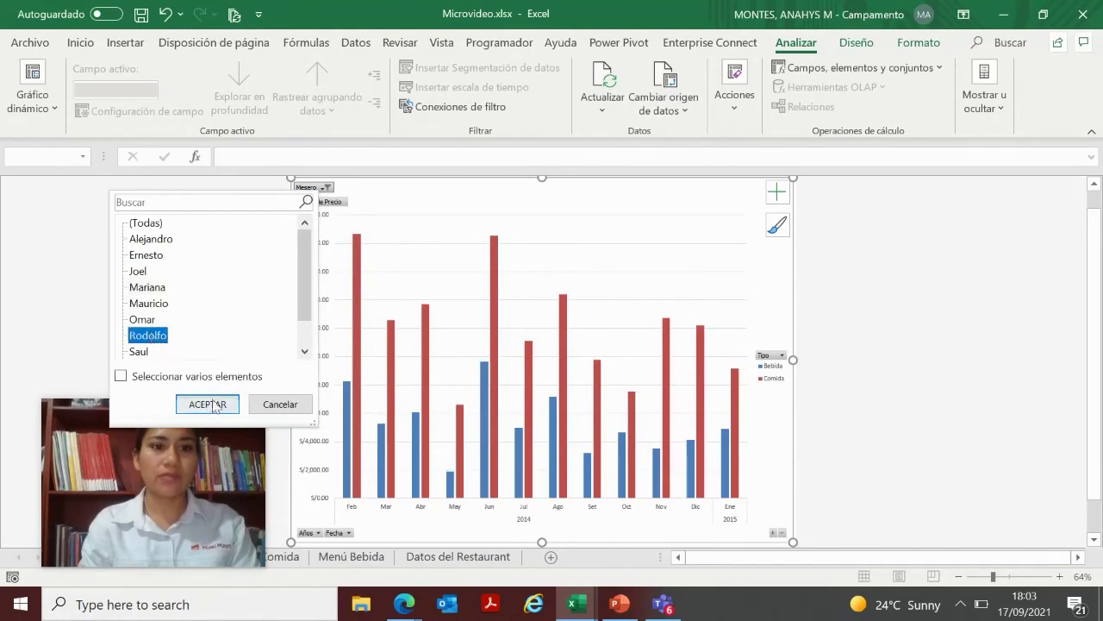
{"action": "left_click", "coordinate": [207, 404]}
{"action": "left_click", "coordinate": [315, 189]}
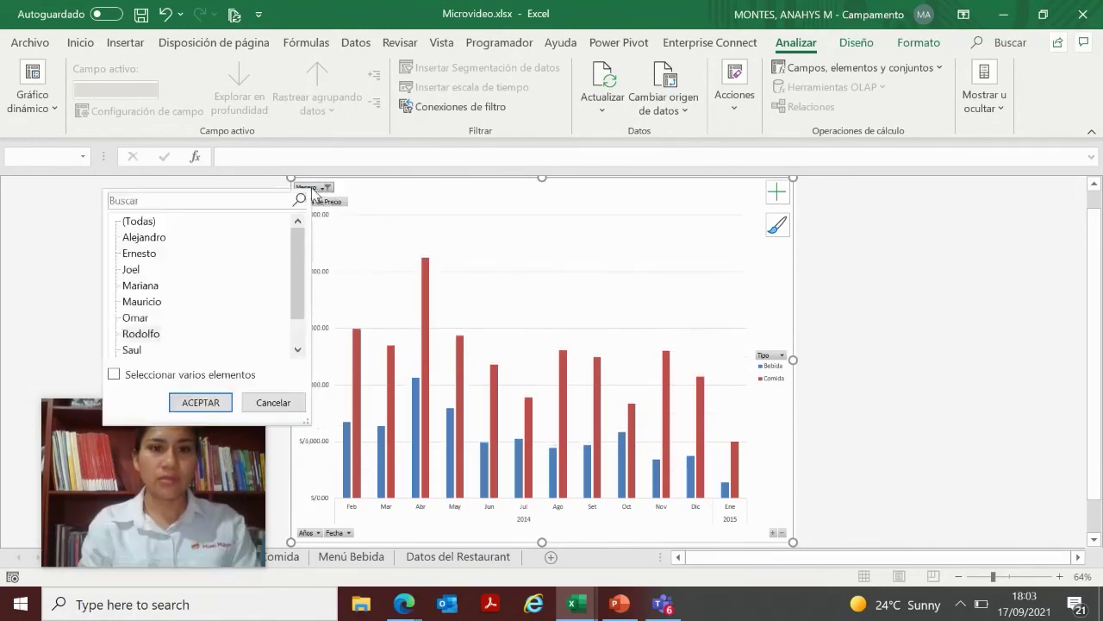
{"action": "left_click", "coordinate": [140, 318]}
{"action": "left_click", "coordinate": [200, 401]}
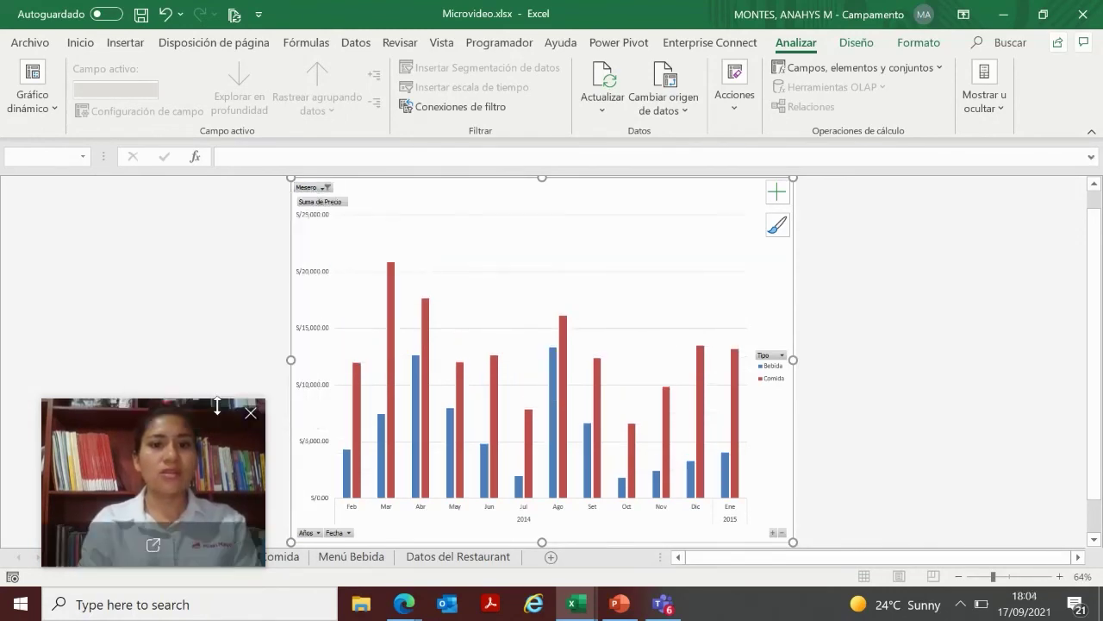
{"action": "left_click", "coordinate": [819, 359]}
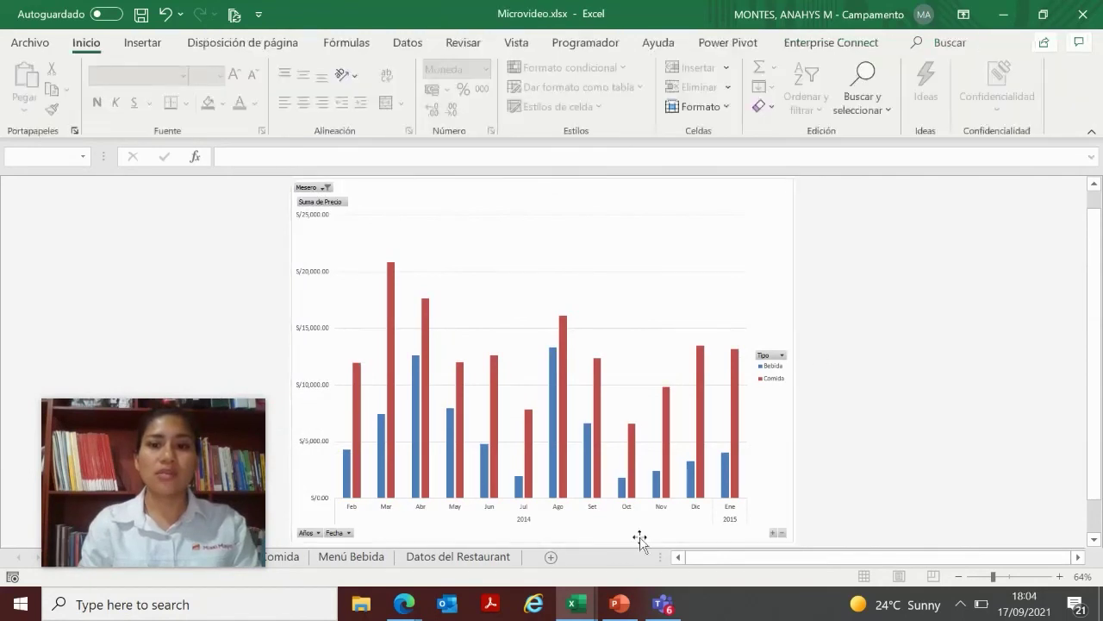
Step: Return to PowerPoint and present the slide show through to the closing 'Gracias' slide
{"action": "left_click", "coordinate": [619, 607]}
{"action": "left_click", "coordinate": [919, 578]}
{"action": "left_click", "coordinate": [919, 578]}
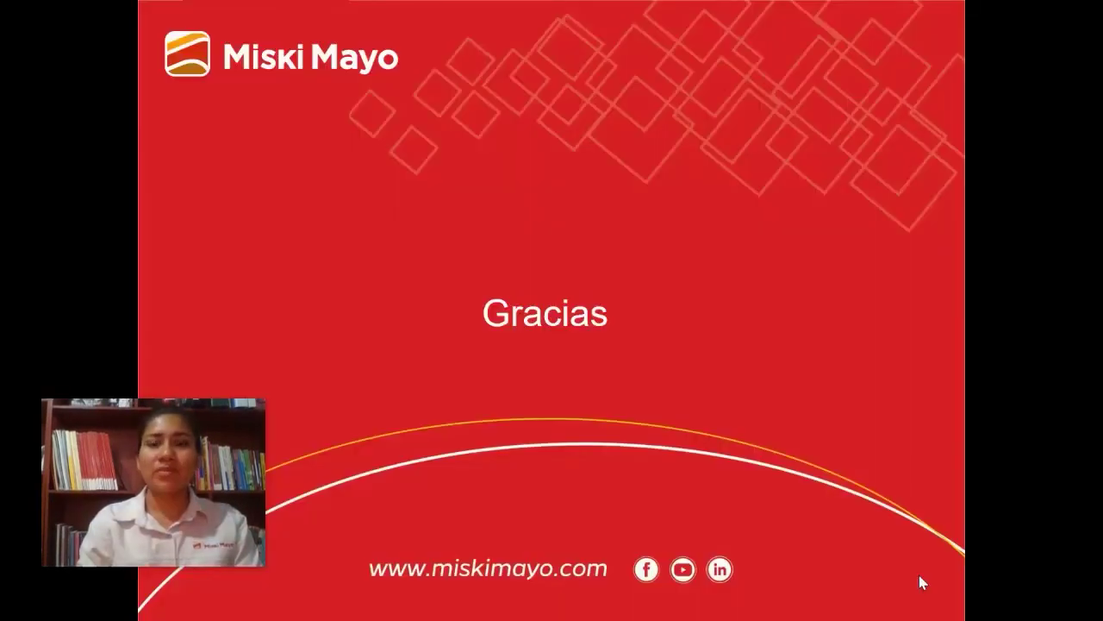